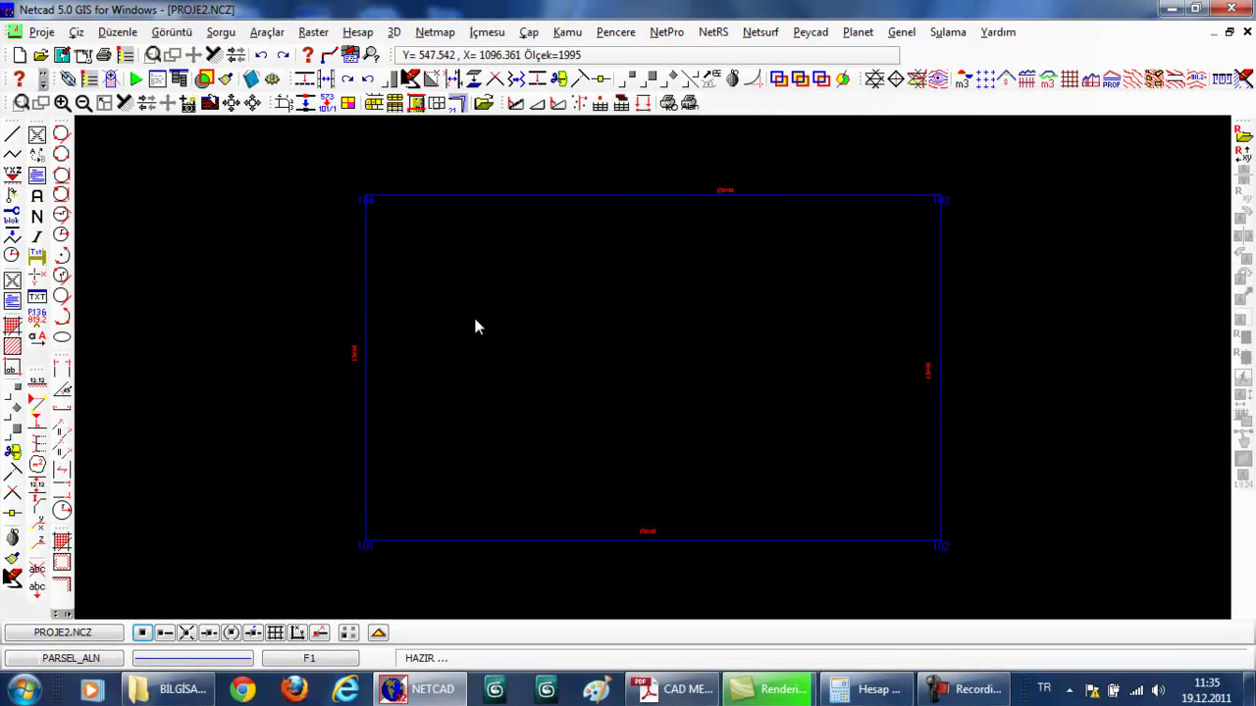
- Zoom in to check the 250.00 bottom and 150.00 side edge labels, then zoom back out
left_click(154, 55)
left_click(600, 561)
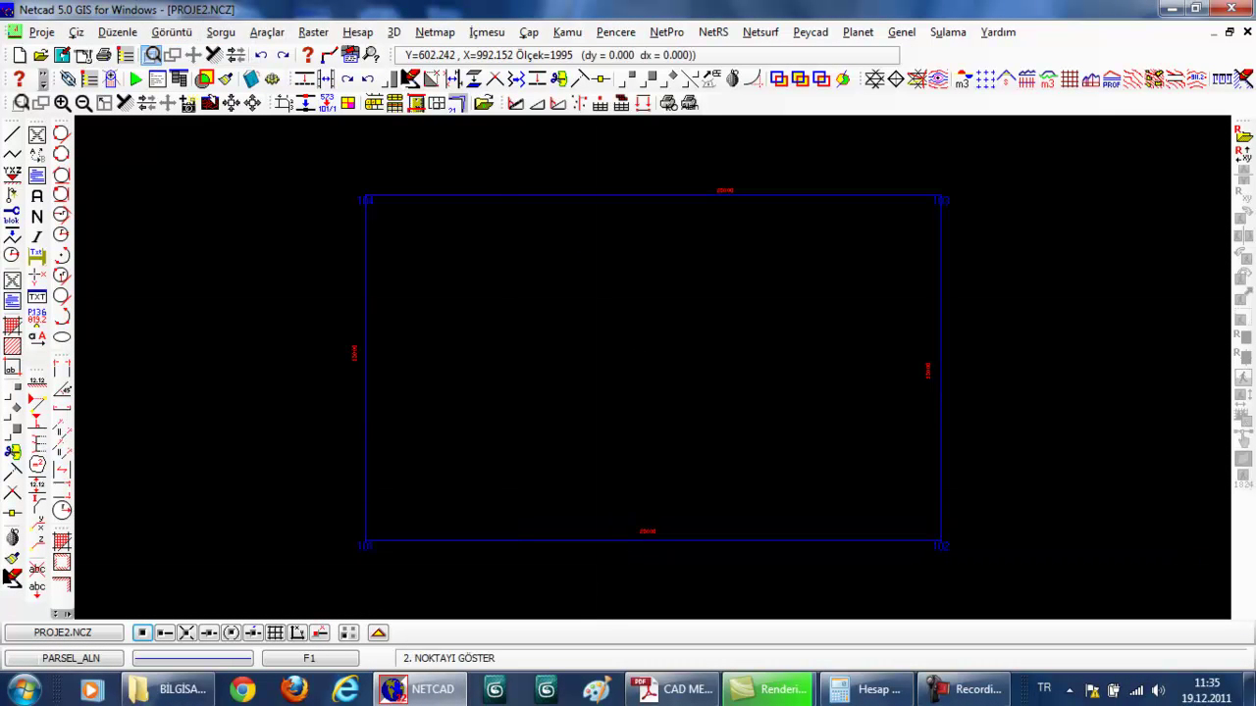
left_click(700, 495)
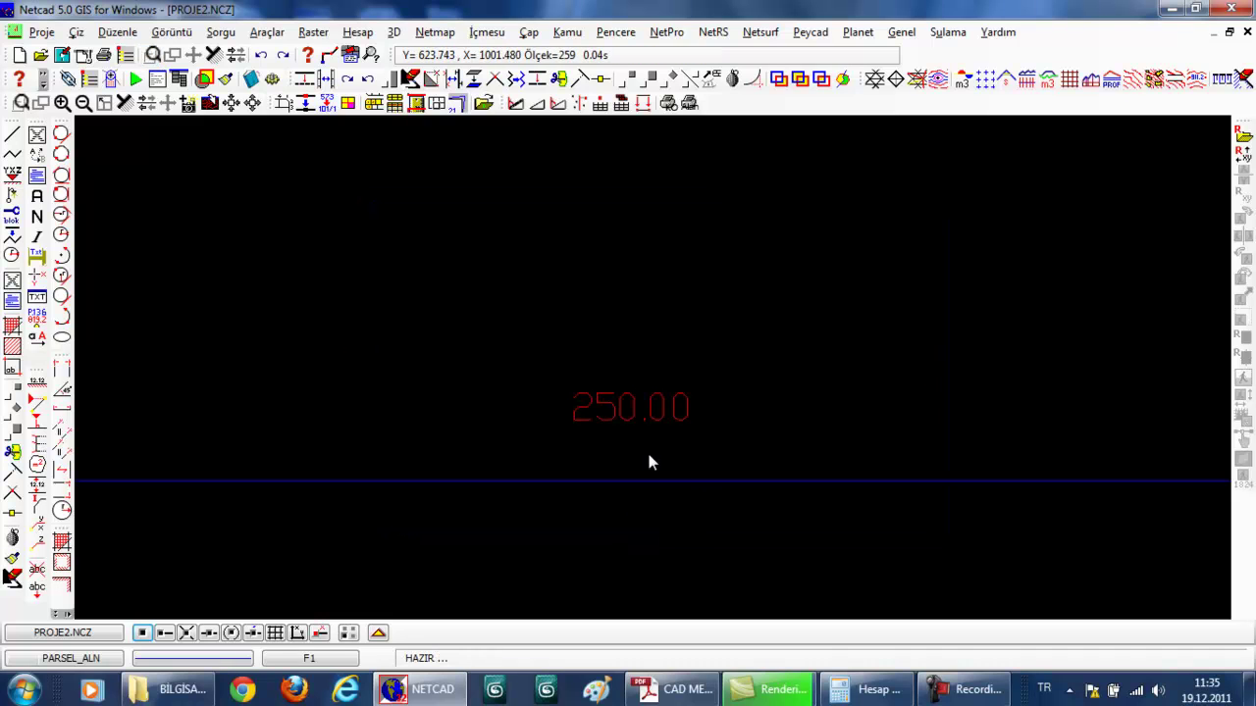
scroll(661, 429, "down", 2)
scroll(660, 430, "down", 2)
scroll(661, 429, "down", 2)
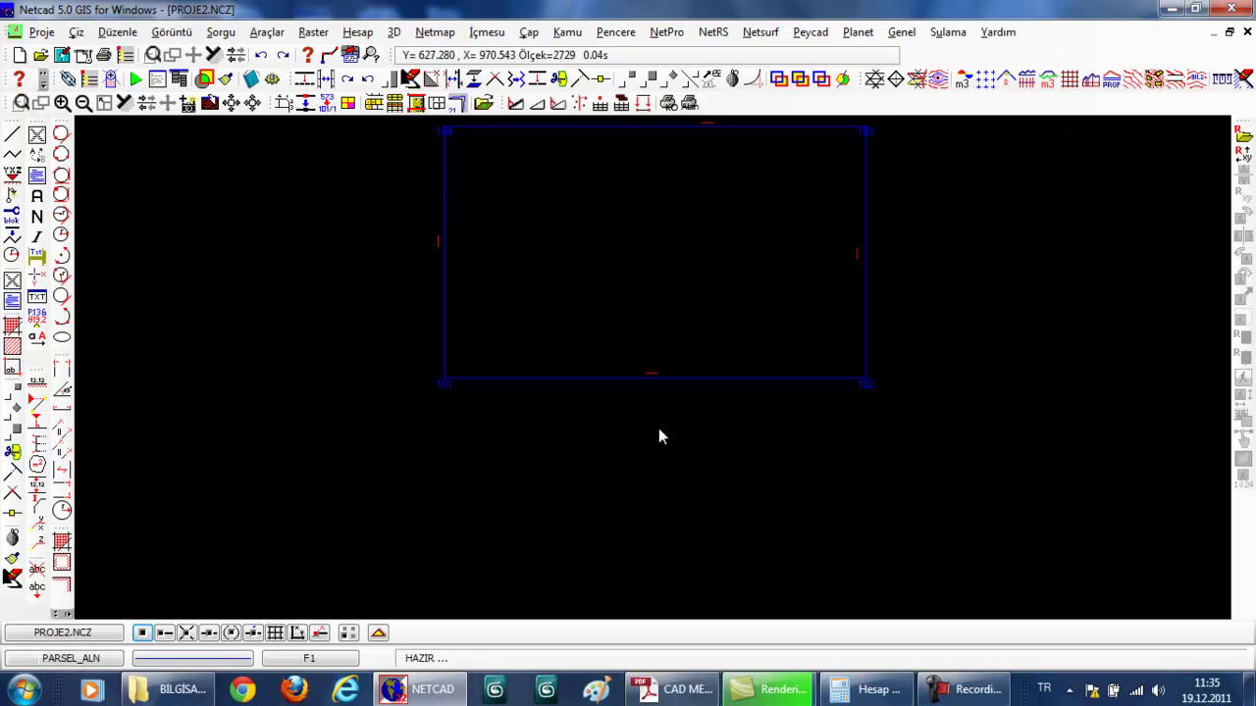
left_click(154, 56)
left_click(421, 269)
left_click(455, 233)
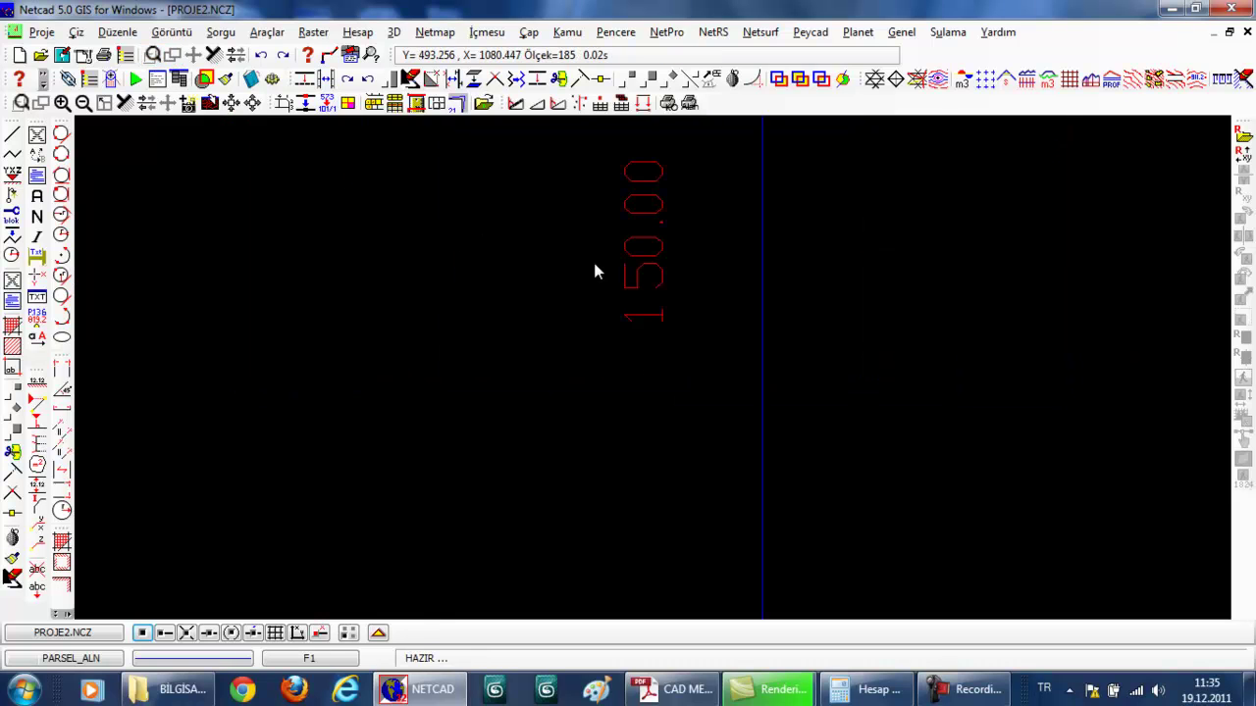
left_click(194, 56)
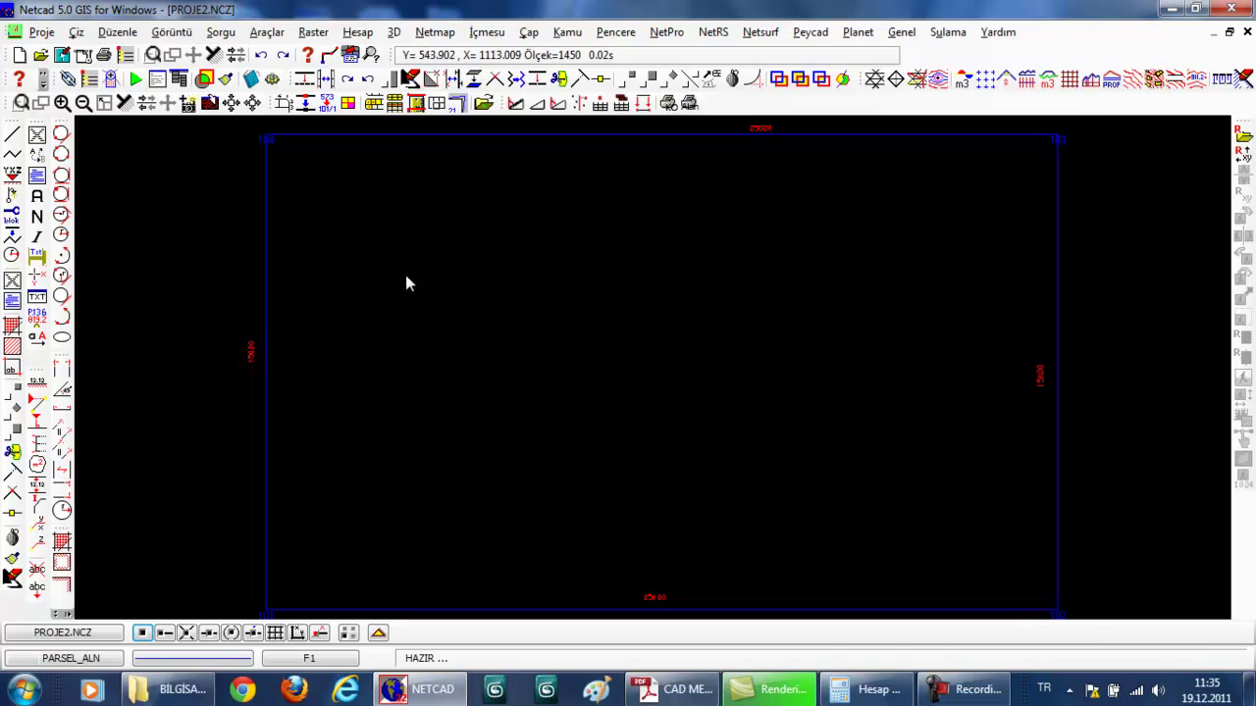
- Start Ada/parsel Oluştur with Yazı Üretilsin ticked and label height 5
left_click(440, 31)
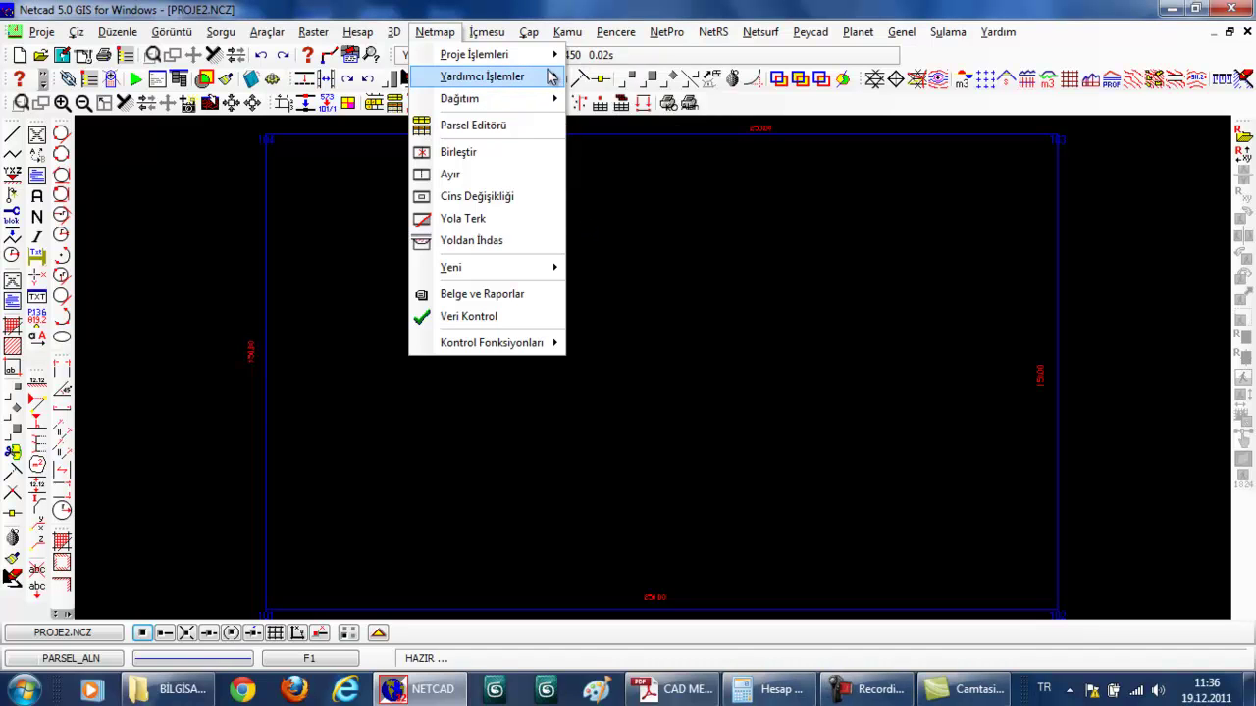
mouse_move(630, 246)
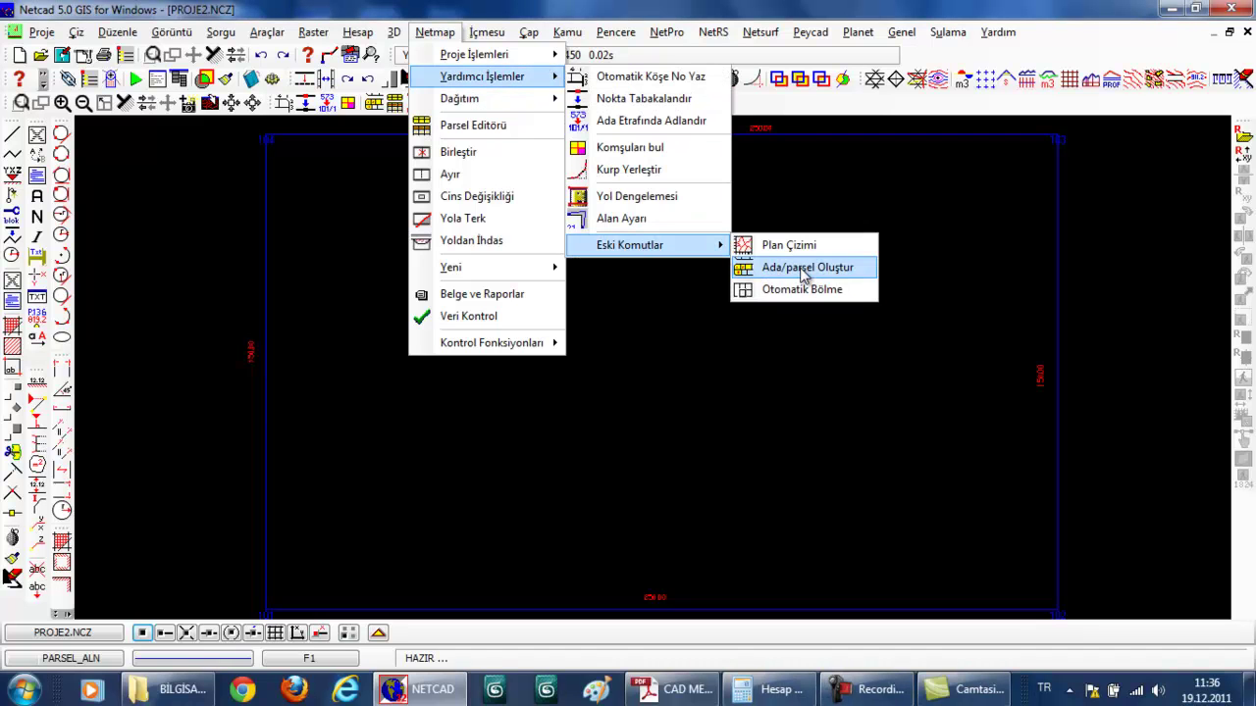
left_click(801, 267)
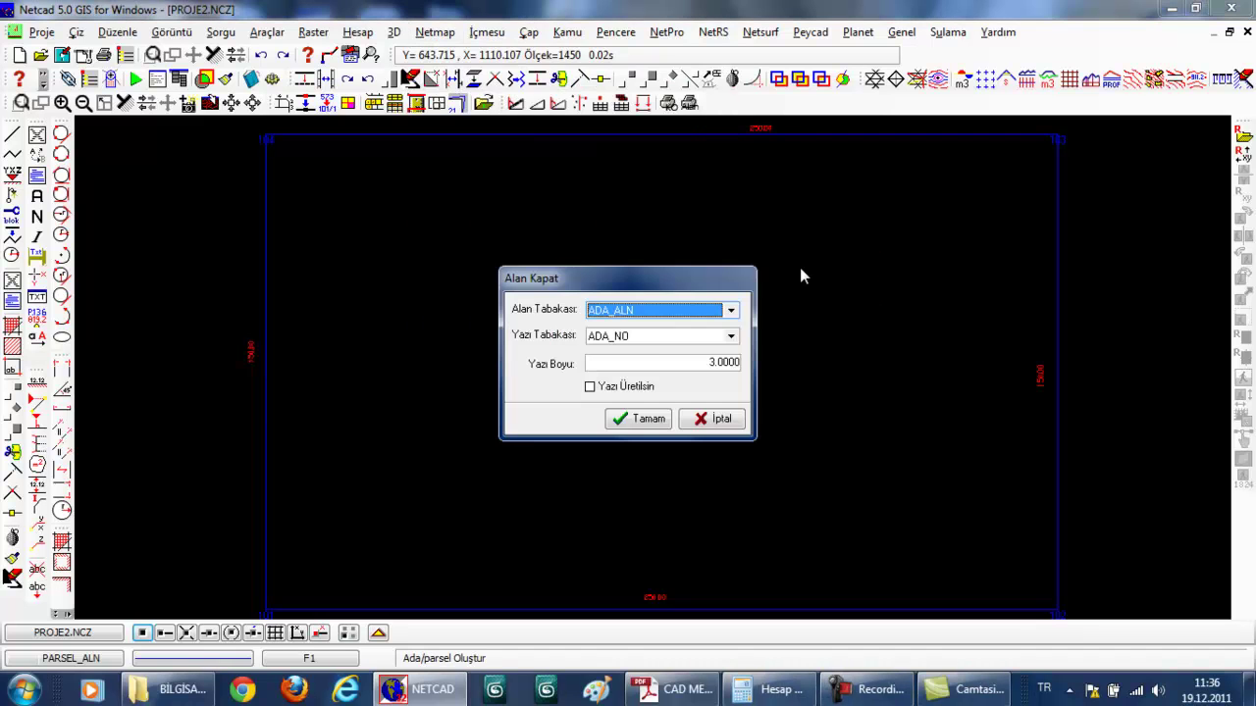
left_click(590, 387)
left_click(700, 363)
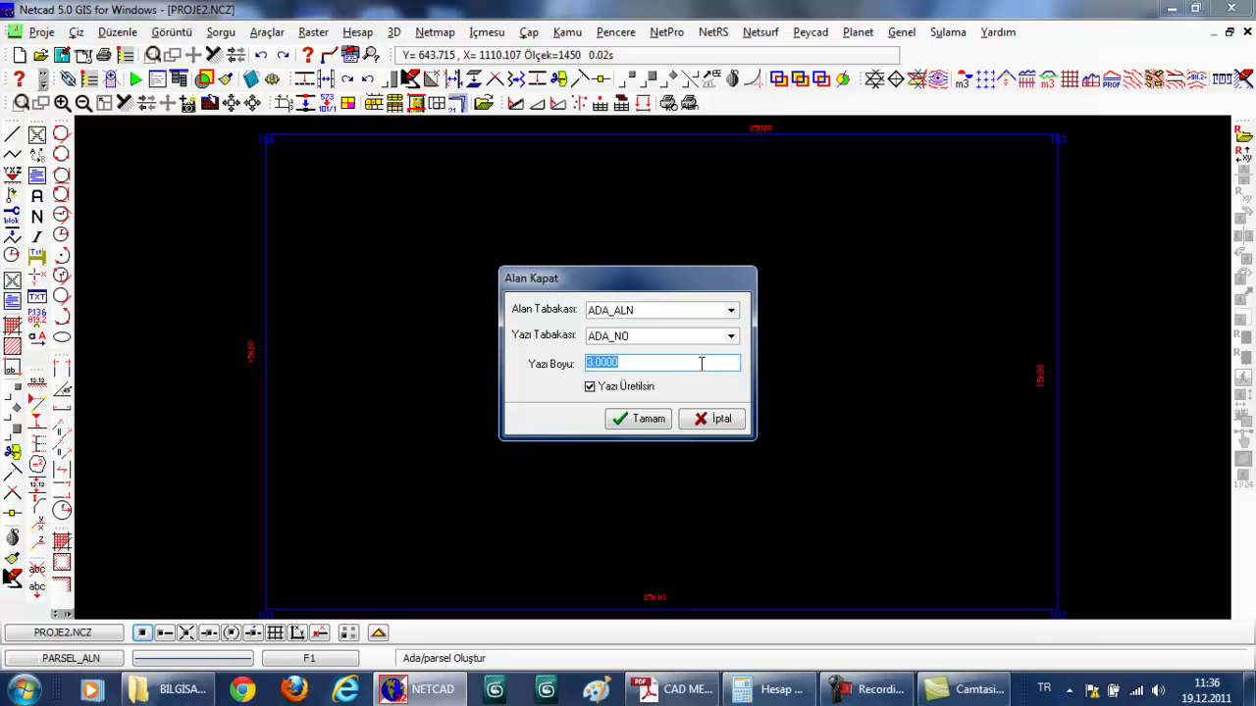
type("5")
left_click(645, 418)
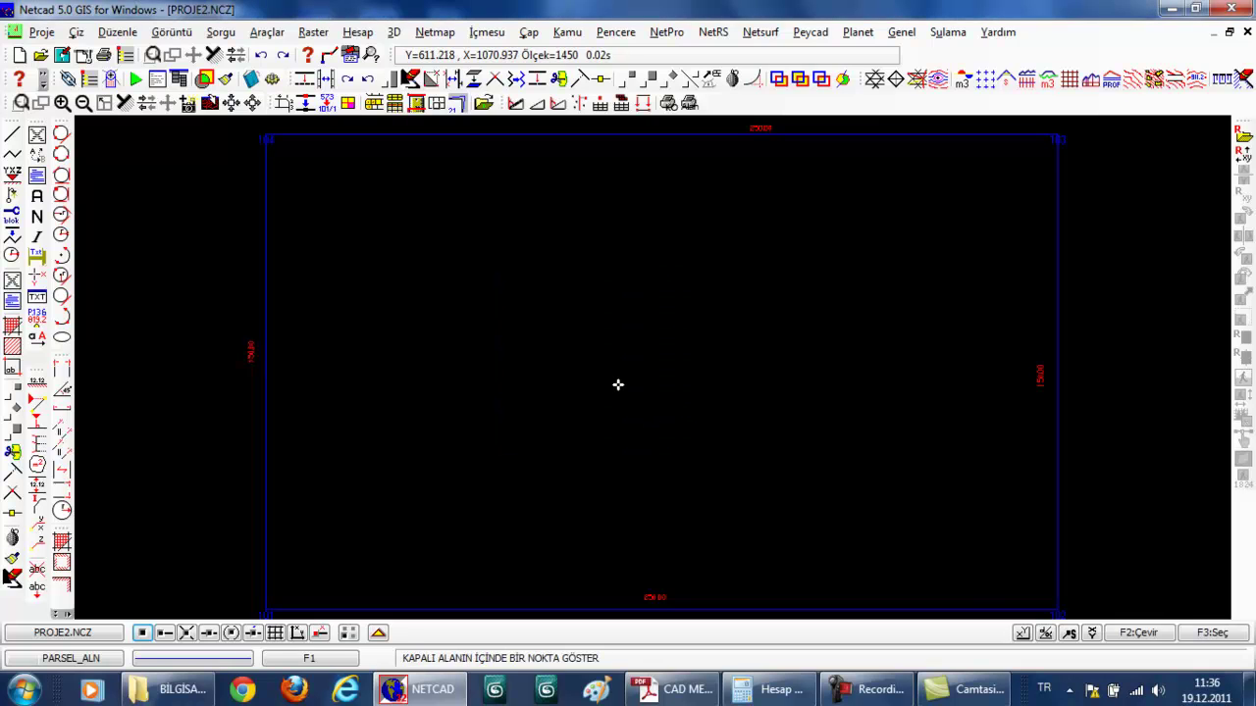
- Create the area inside the rectangle, name it 258 and place its label inside
left_click(617, 385)
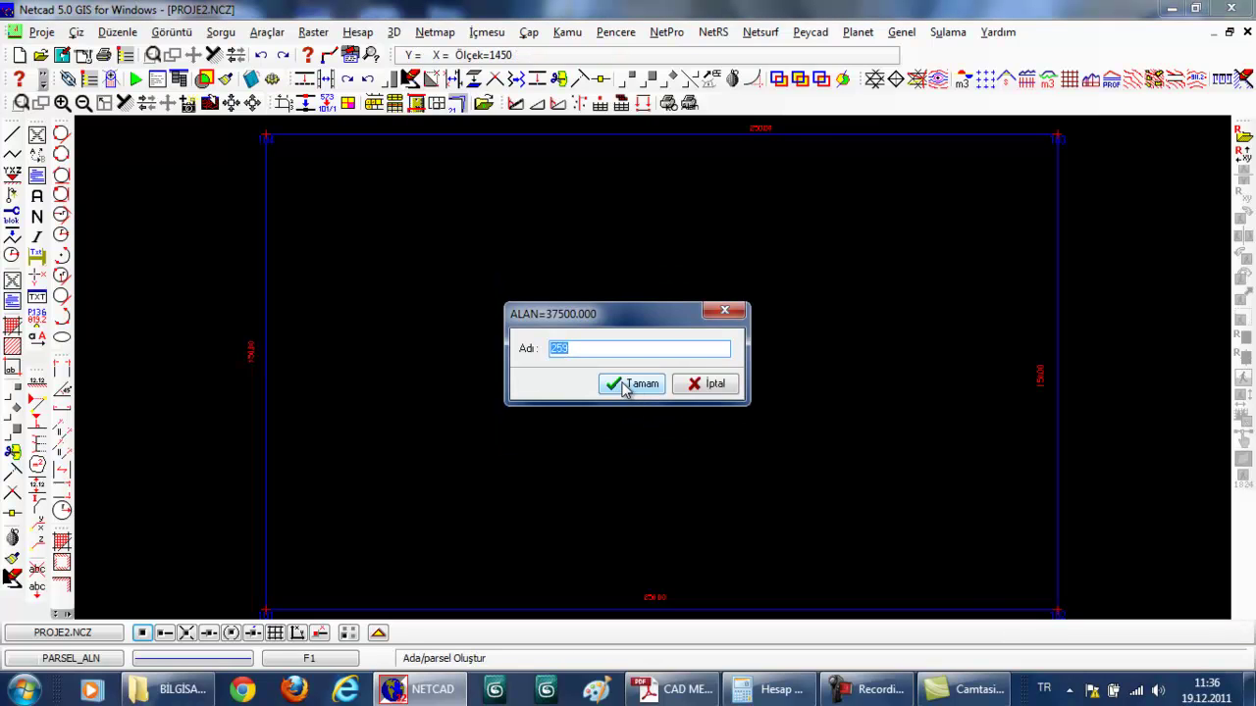
key("BackSpace")
type("258")
left_click(620, 386)
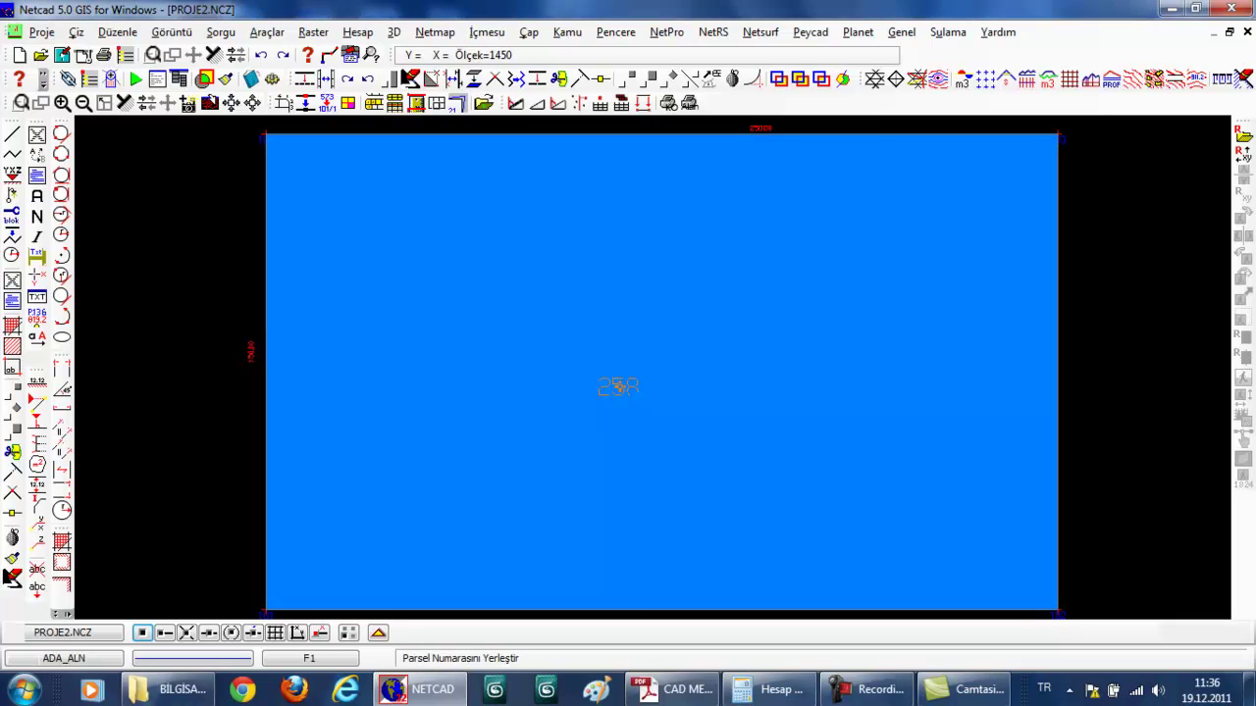
left_click(654, 267)
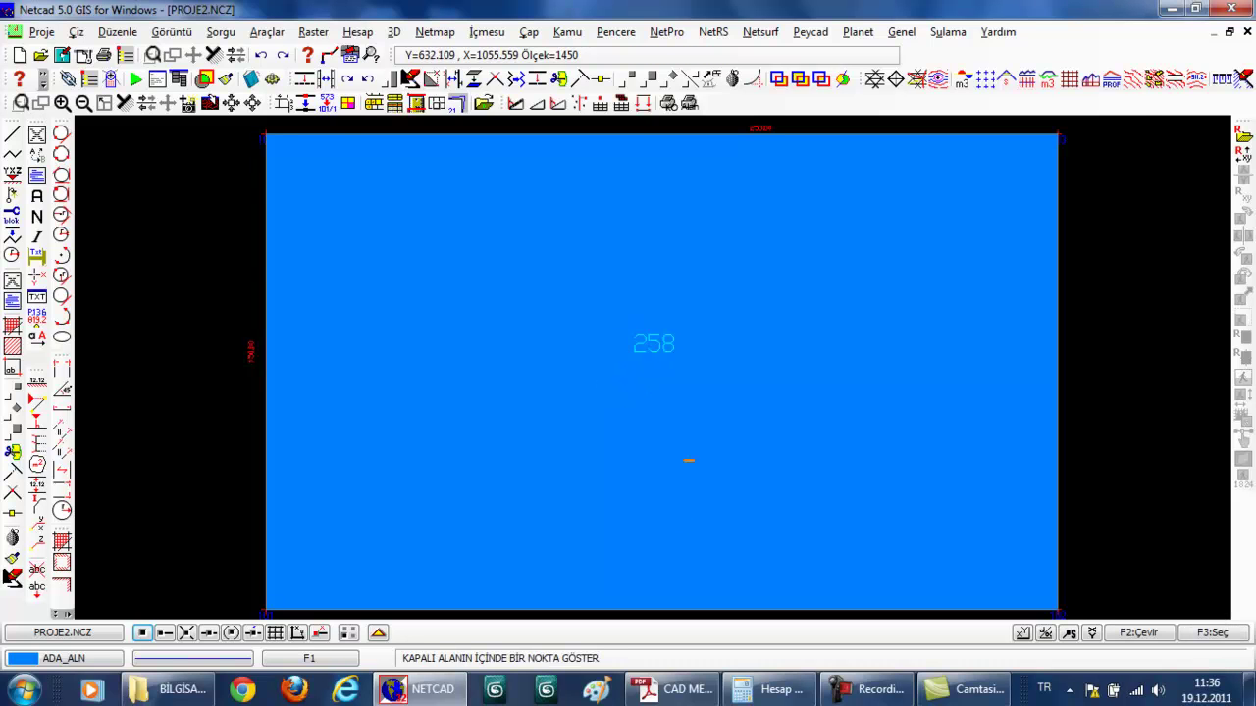
left_click(549, 535)
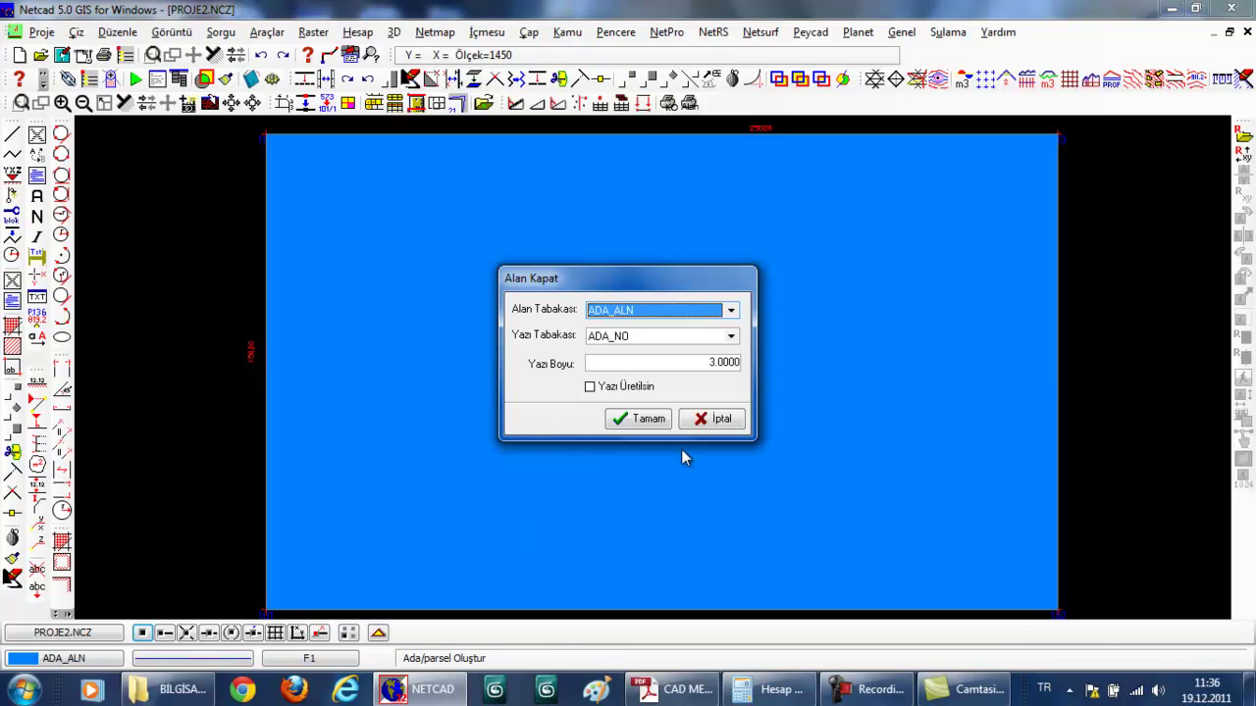
left_click(702, 424)
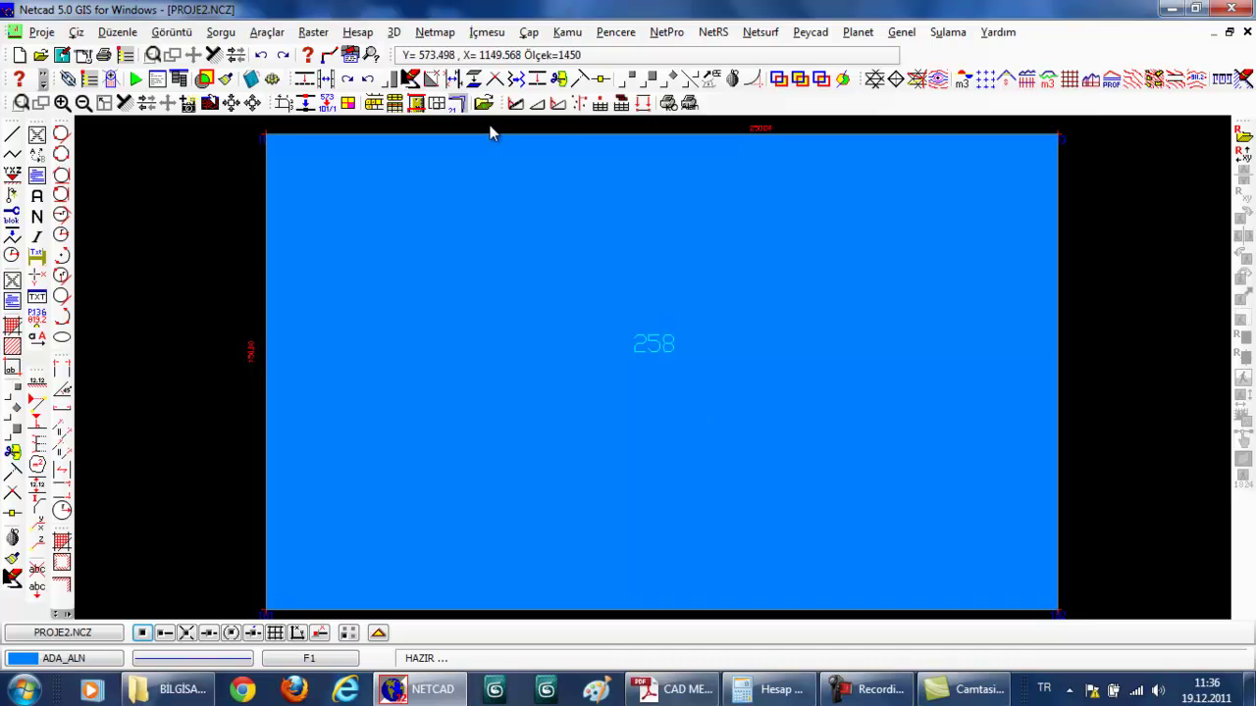
left_click(429, 38)
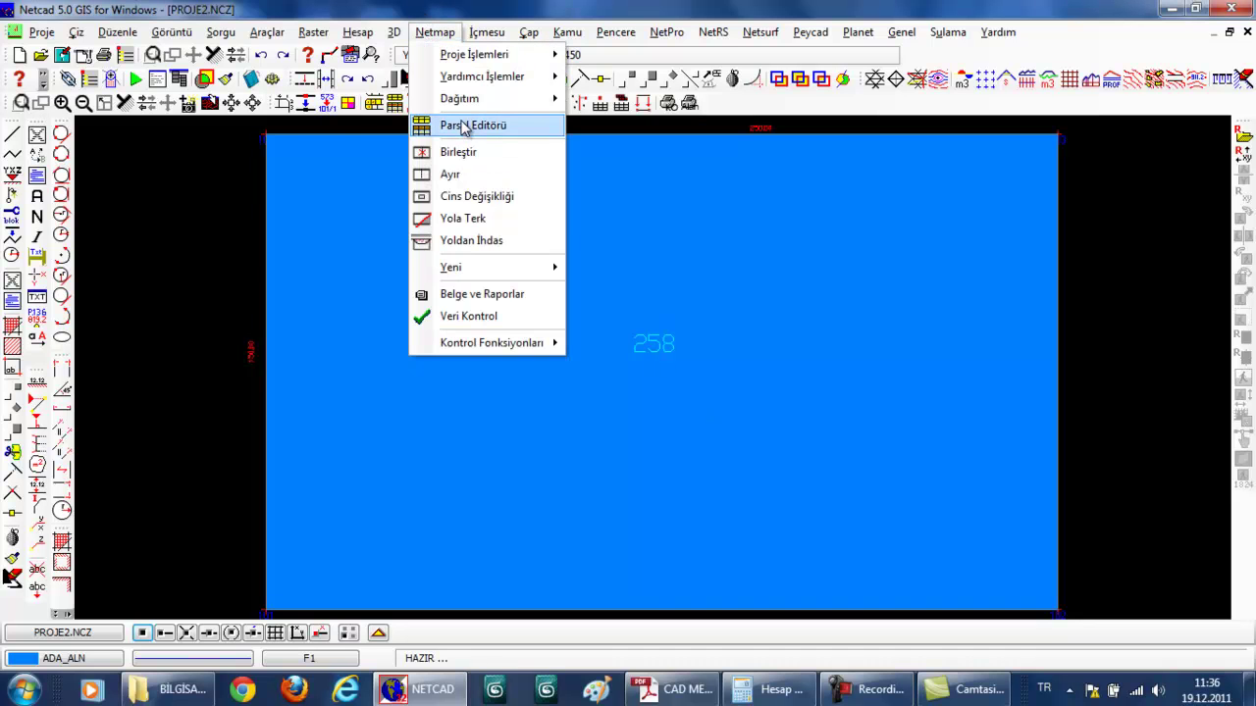
- Check parcel 258 in the Parsel Editörü area list
left_click(461, 126)
left_click(514, 556)
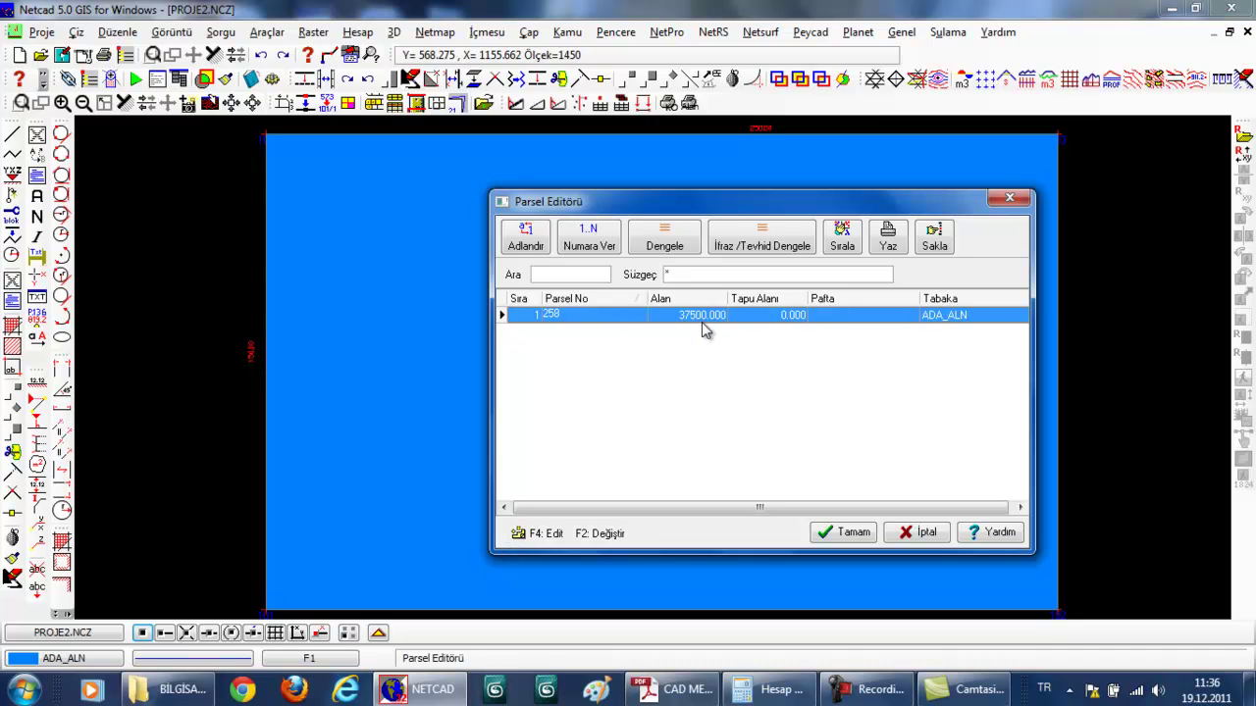
left_click(840, 533)
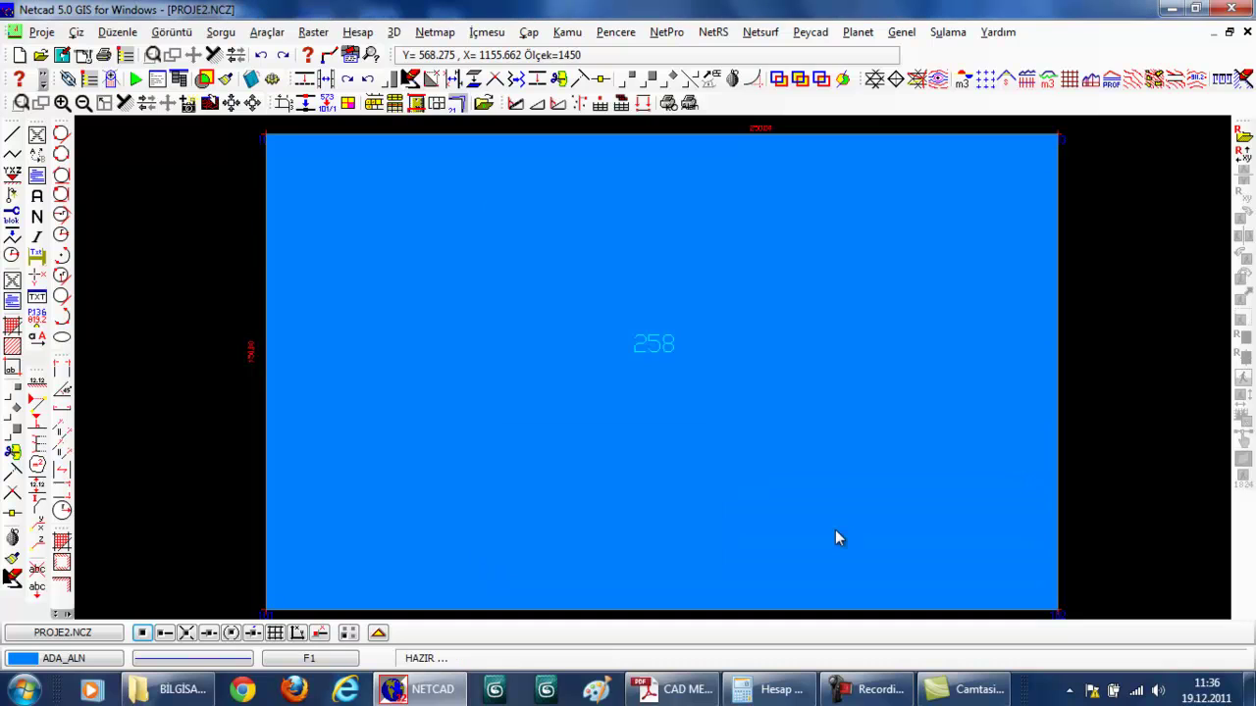
- Make layer 0 the working layer and hide ADA_ALN
left_click(108, 663)
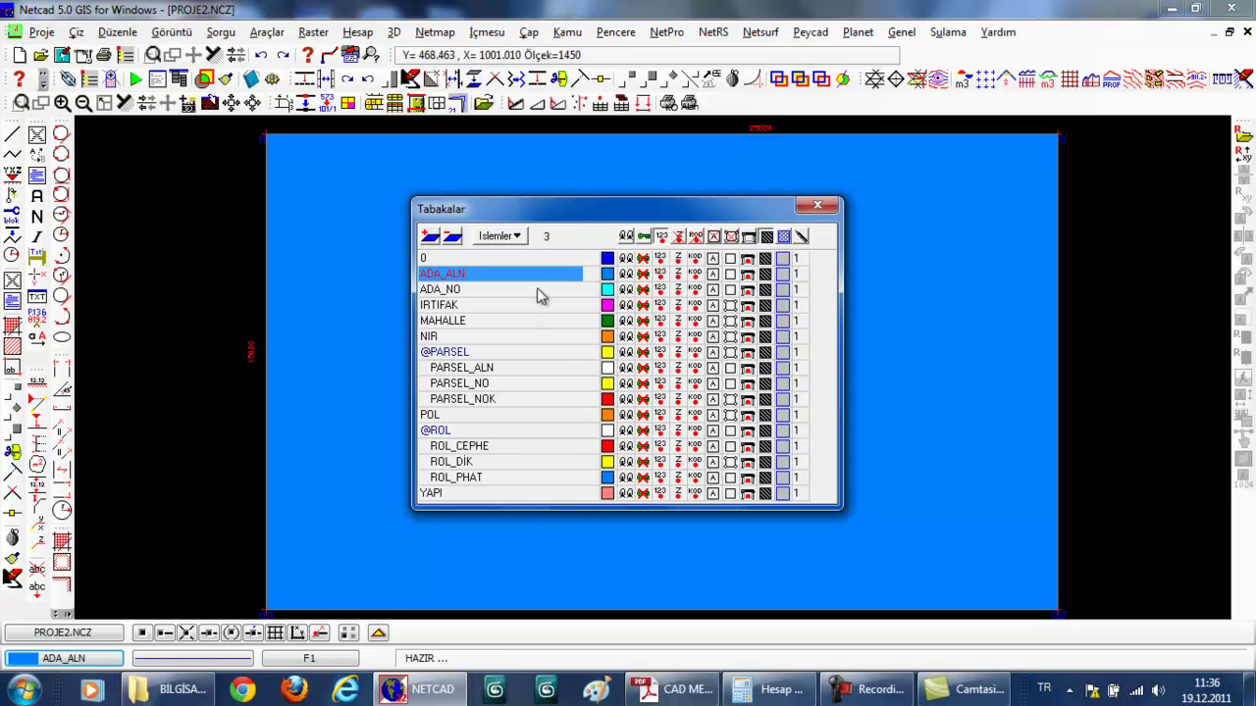
left_click(534, 258)
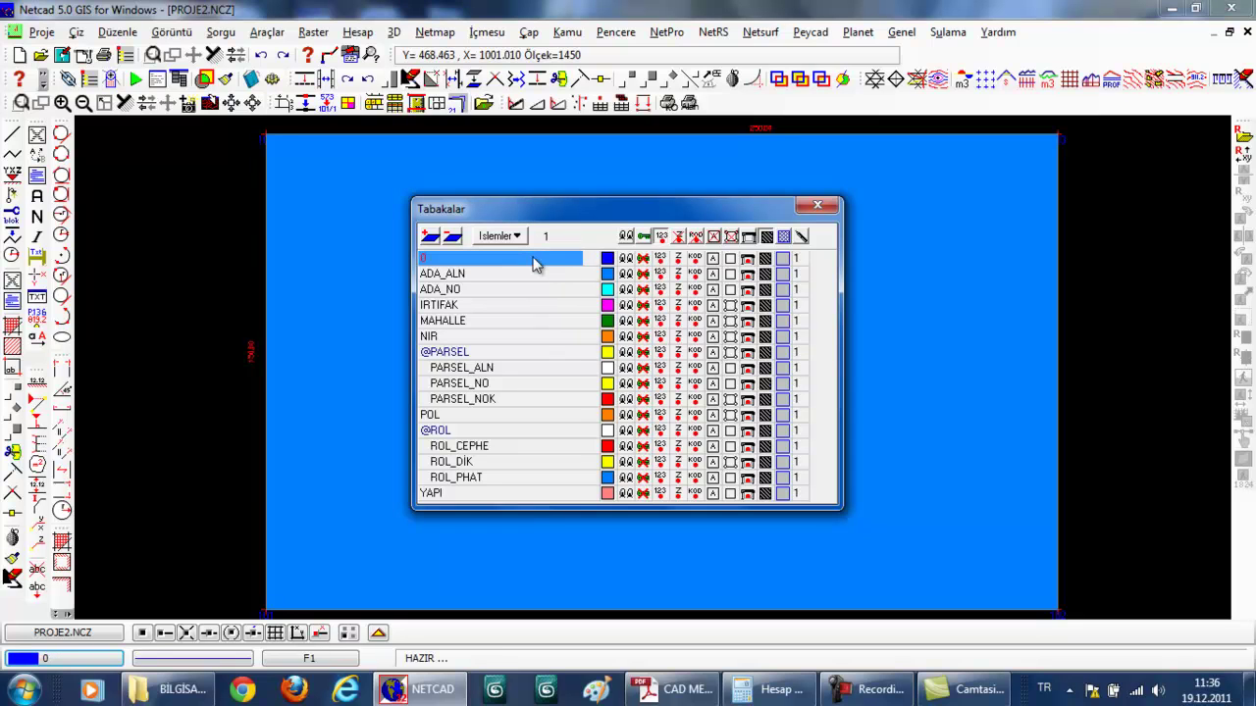
left_click(626, 274)
key("Escape")
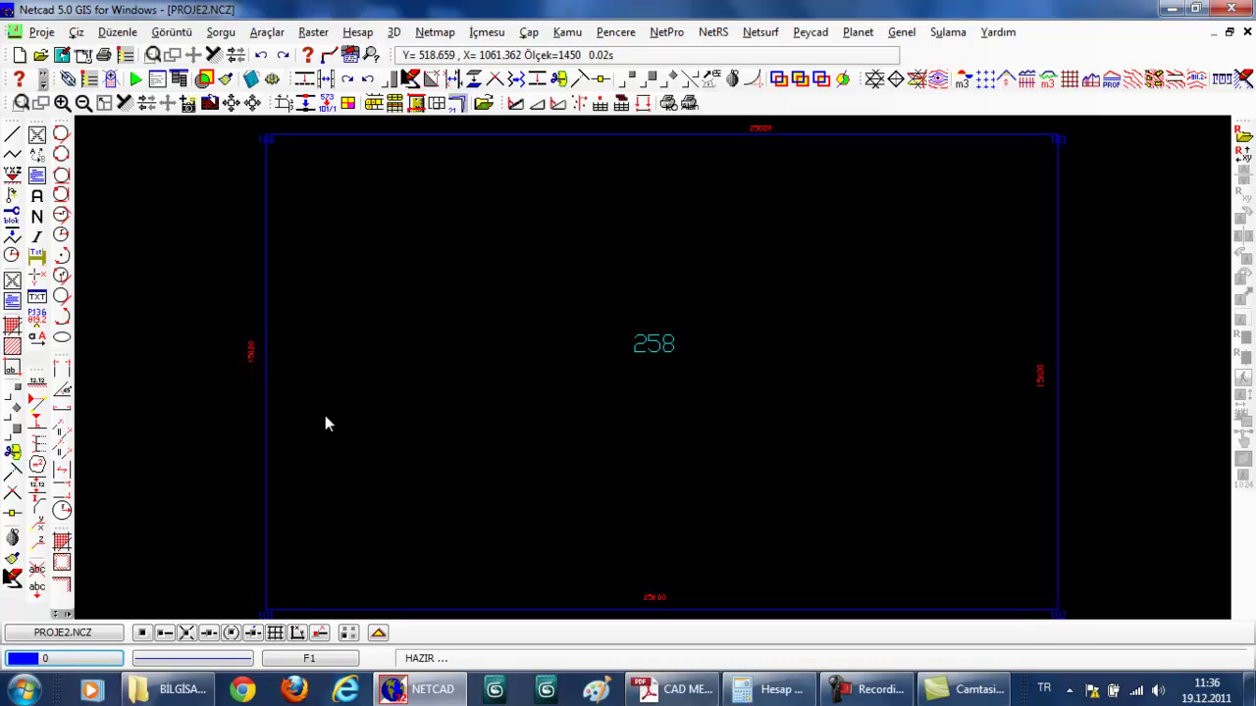
- Start an Otomatik Bölme parallel split of parcel 258 using its top 250.00 edge
scroll(516, 131, "down", 1)
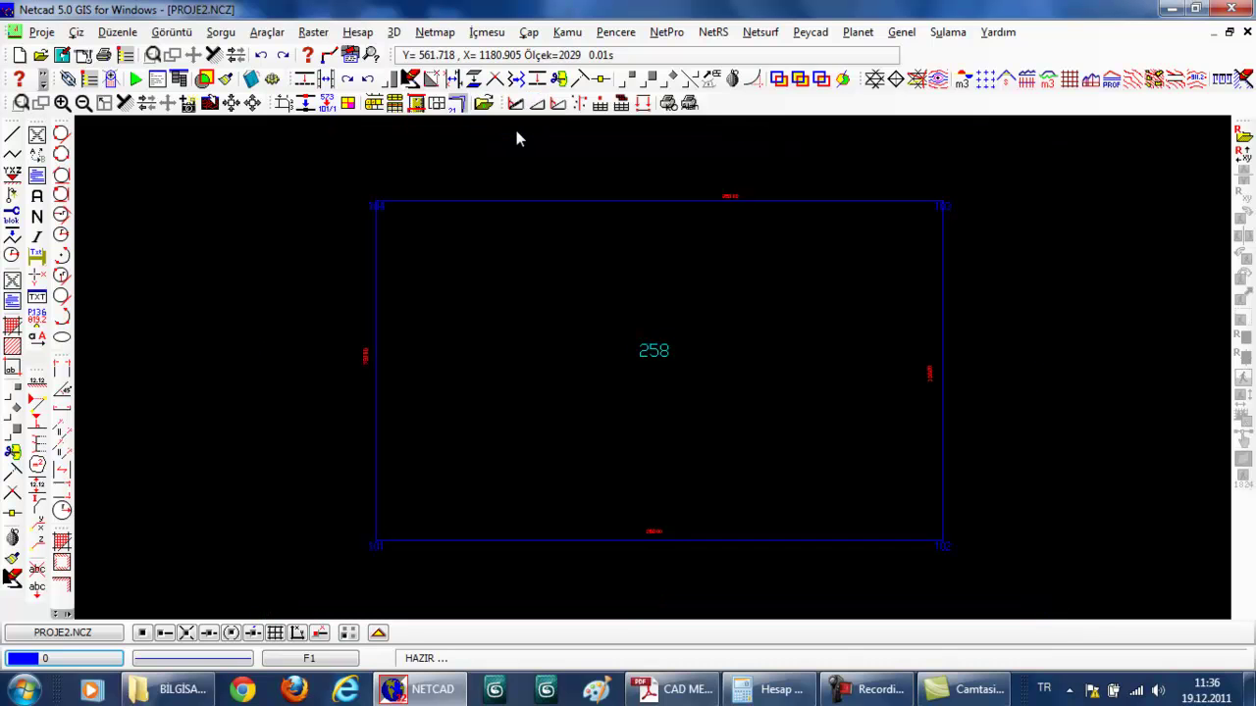
left_click(443, 36)
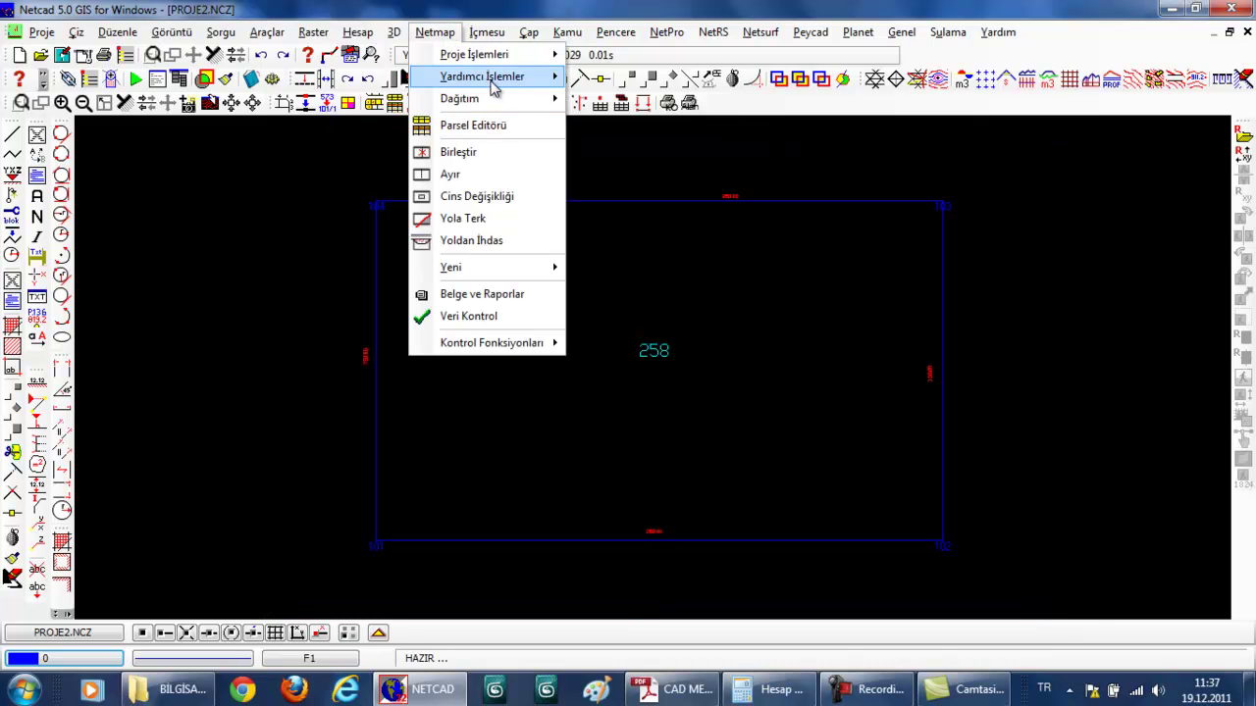
mouse_move(588, 199)
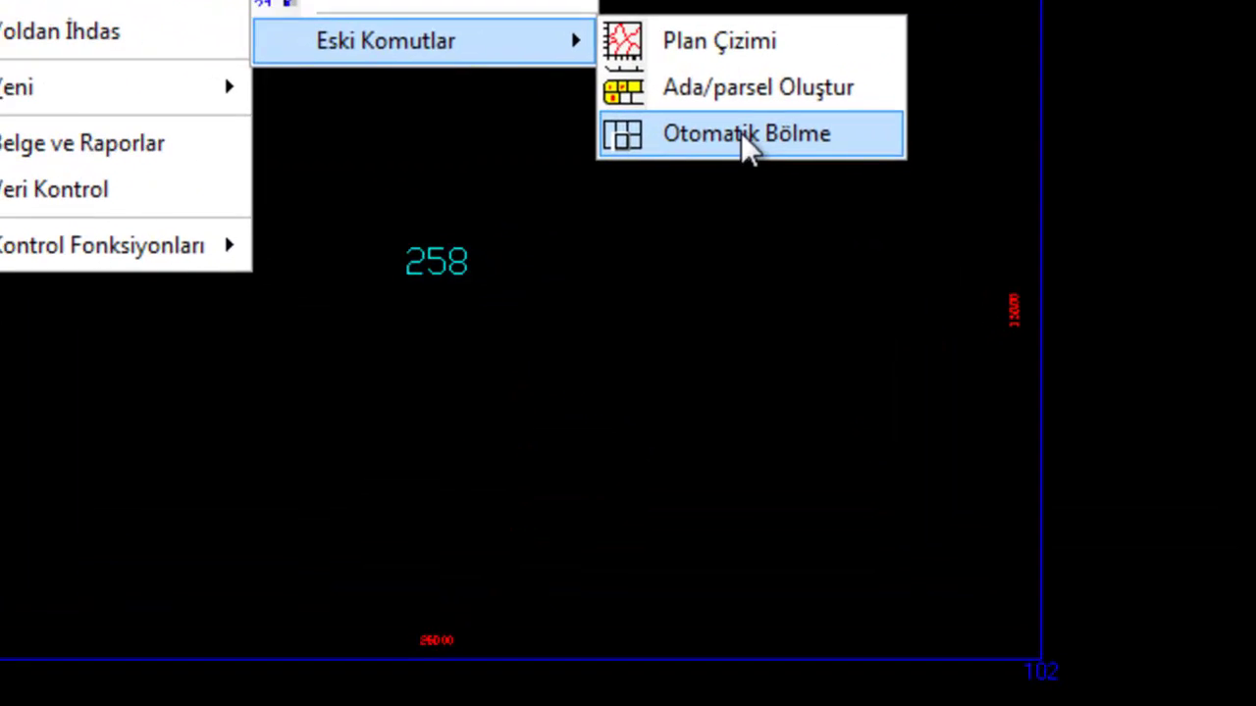
left_click(741, 135)
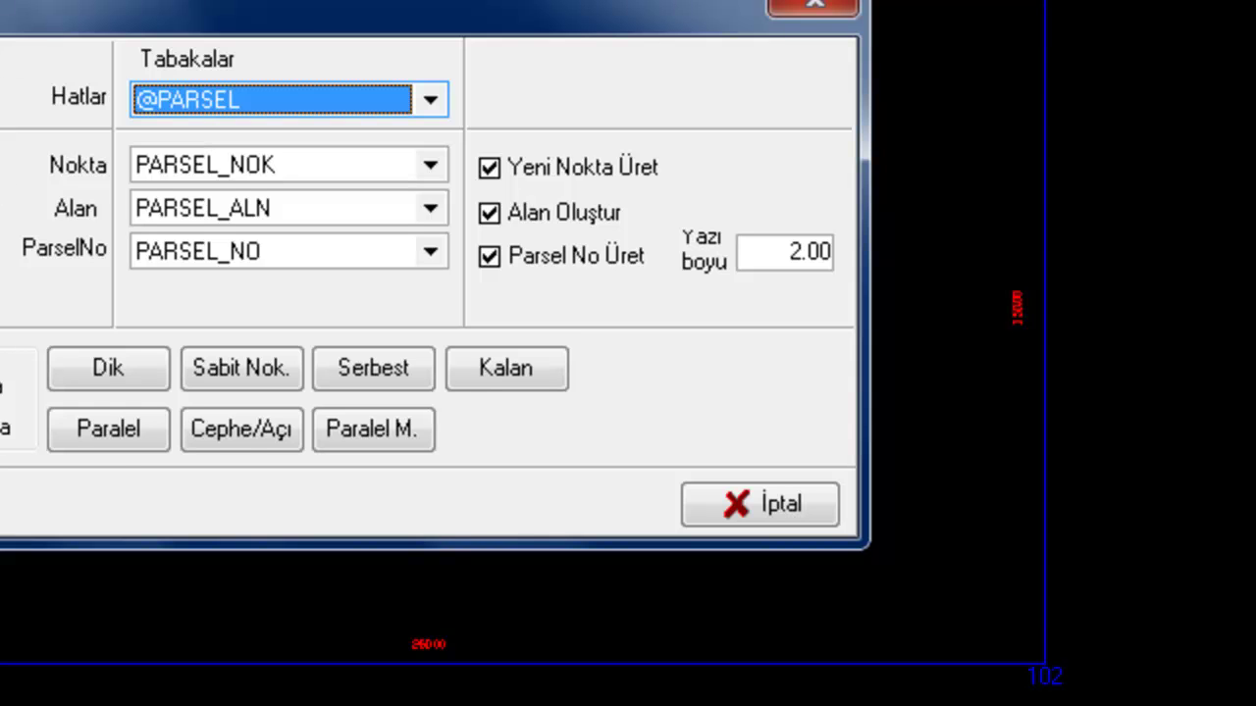
left_click(127, 420)
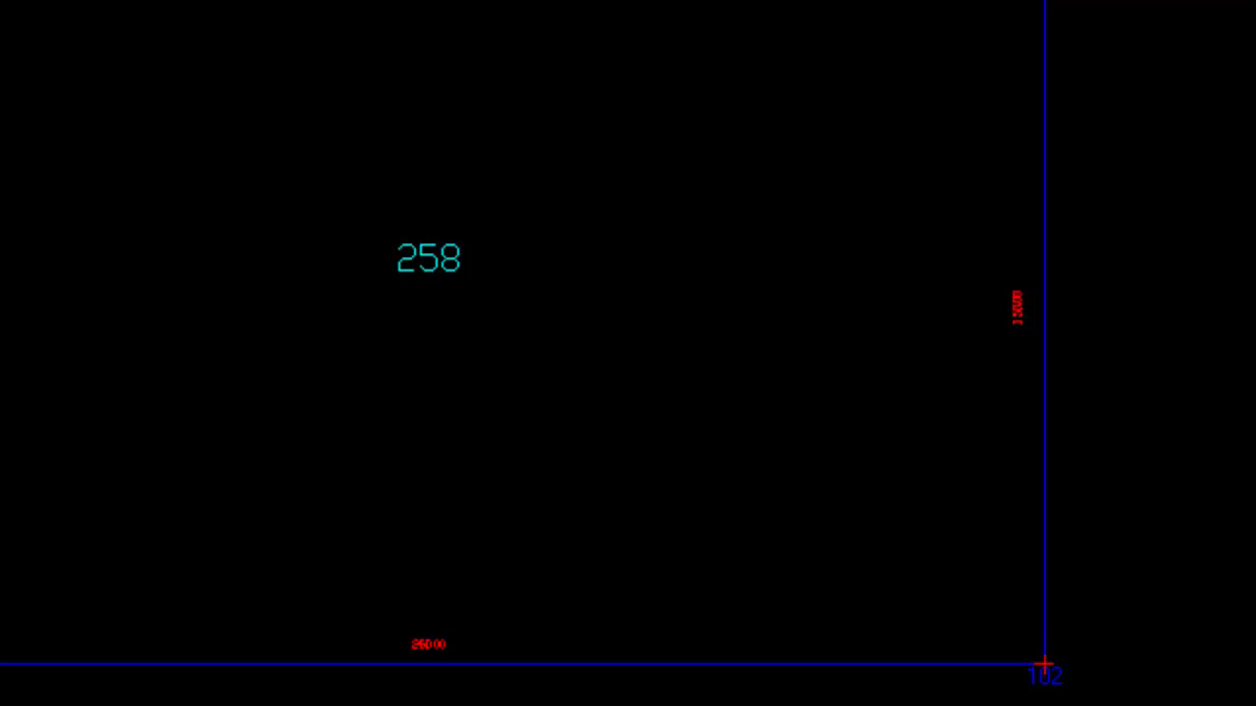
left_click(538, 203)
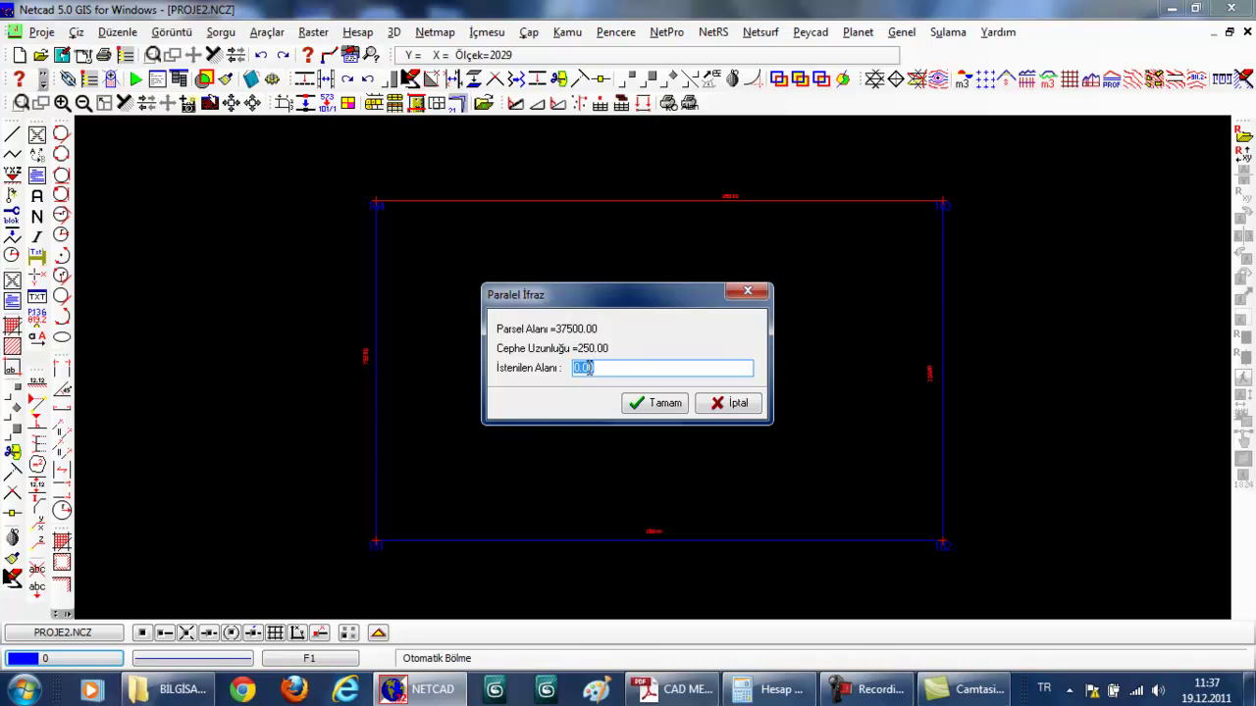
- Enter the split area and number the upper parcel 258/1, accepting new points 107 and 108
type("18750")
left_click(646, 401)
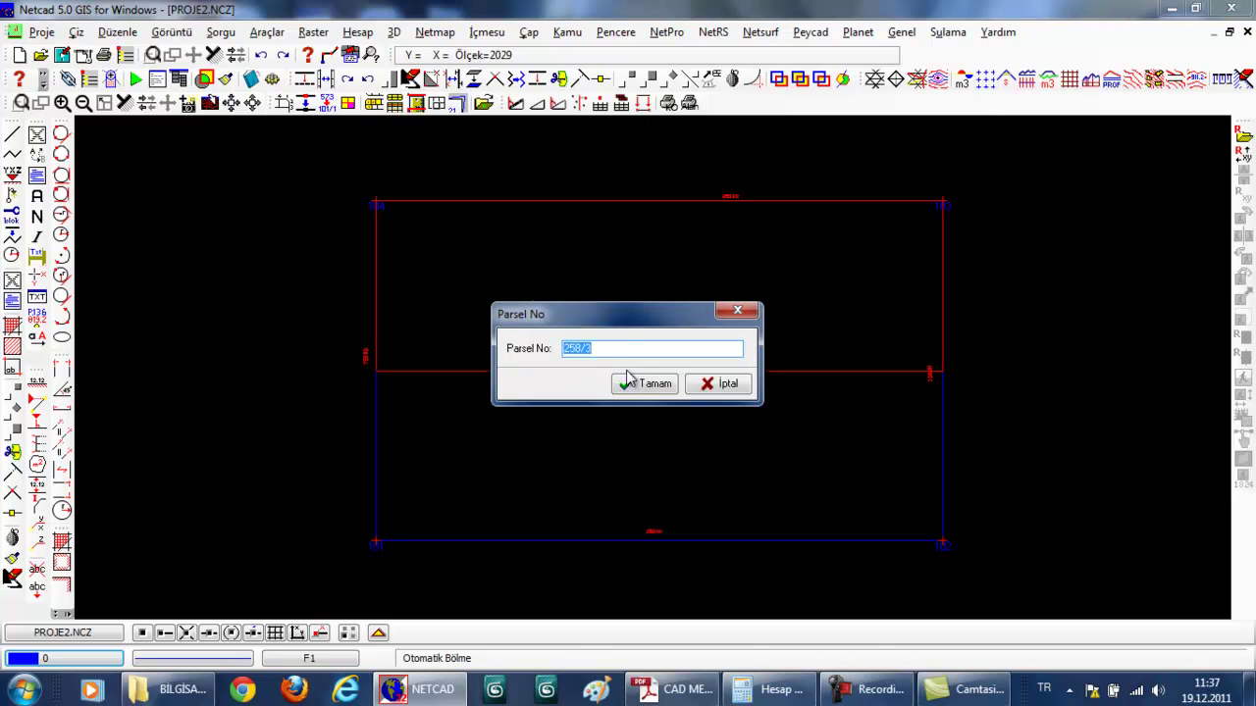
left_click(593, 348)
type("1")
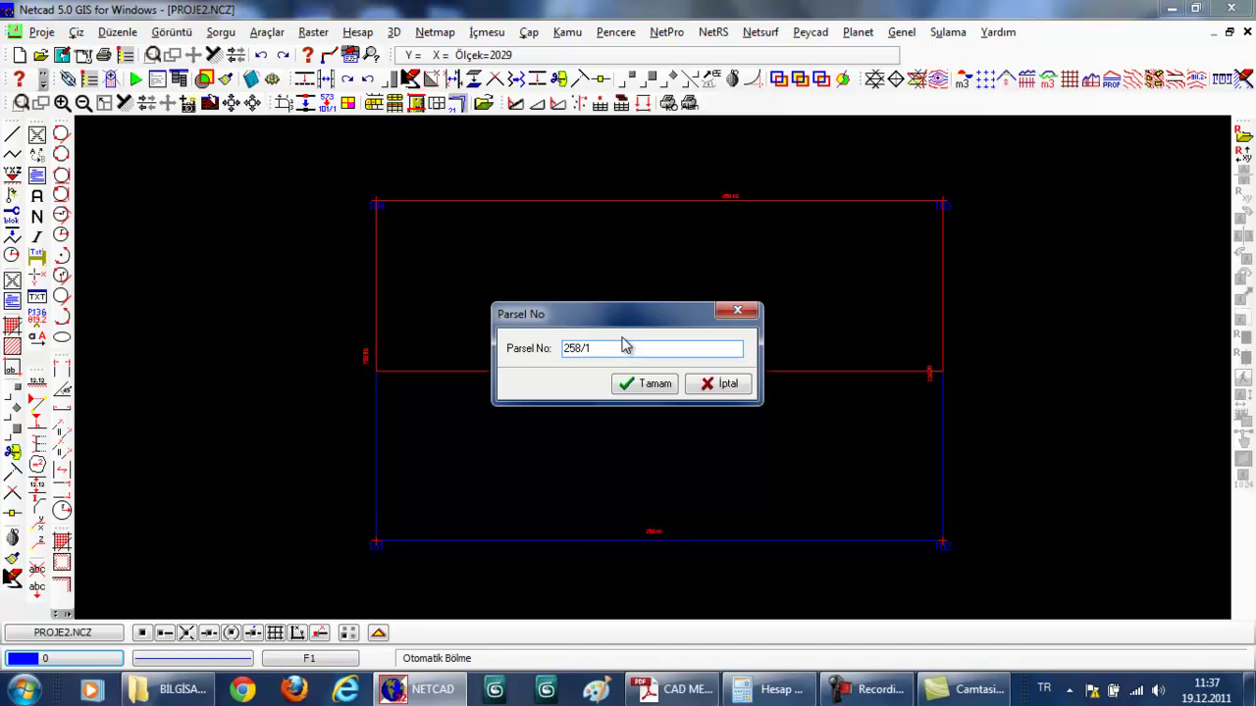
left_click(633, 384)
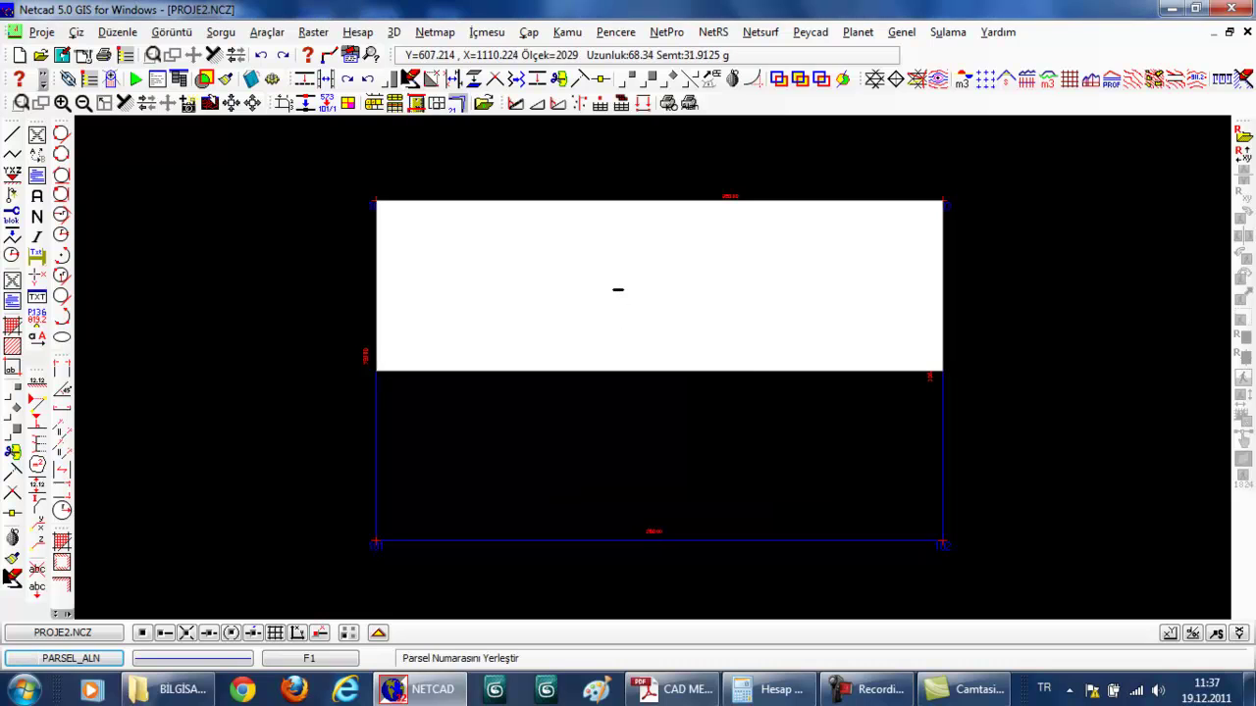
left_click(618, 289)
left_click(629, 420)
left_click(628, 420)
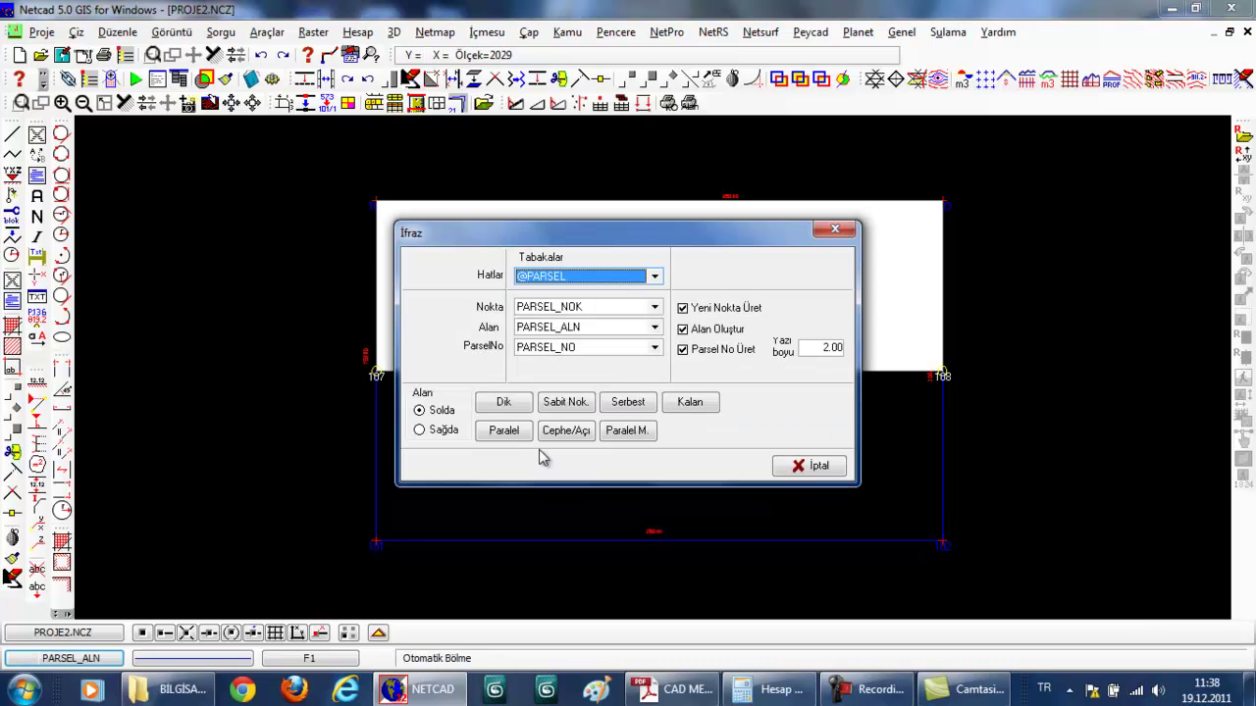
- Make the lower remaining area parcel 258/2 and close the İfraz window
left_click(689, 402)
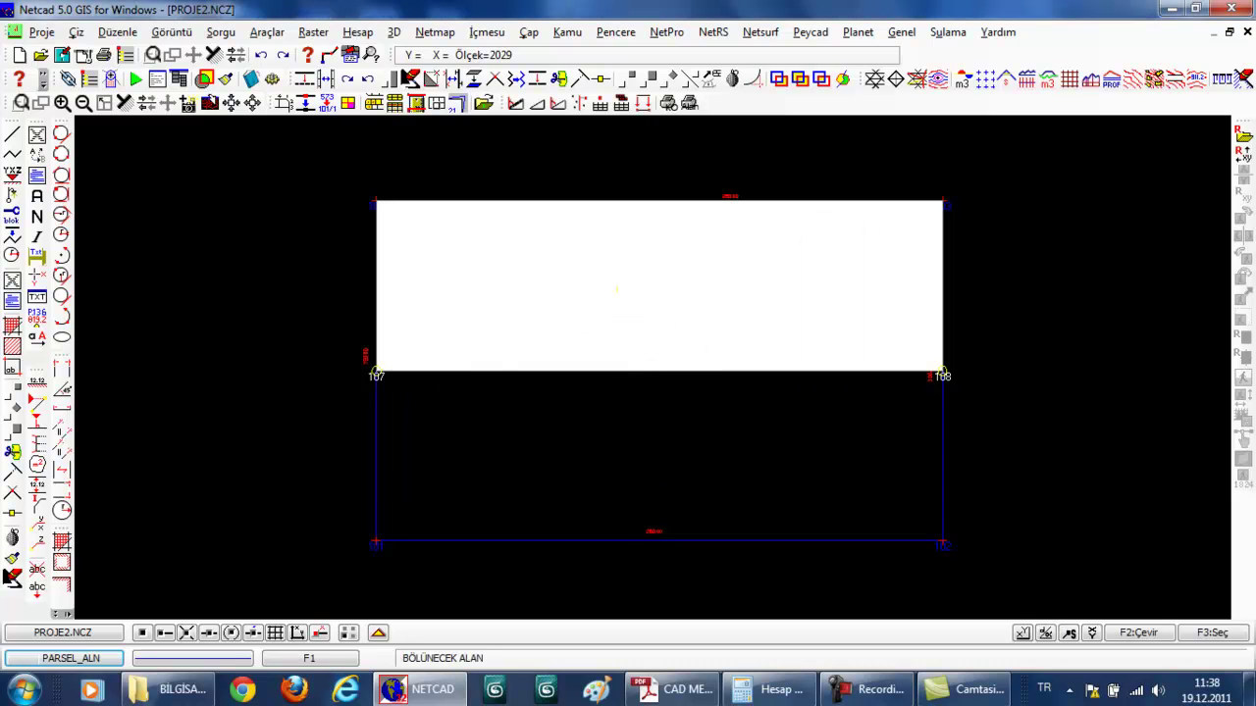
left_click(627, 431)
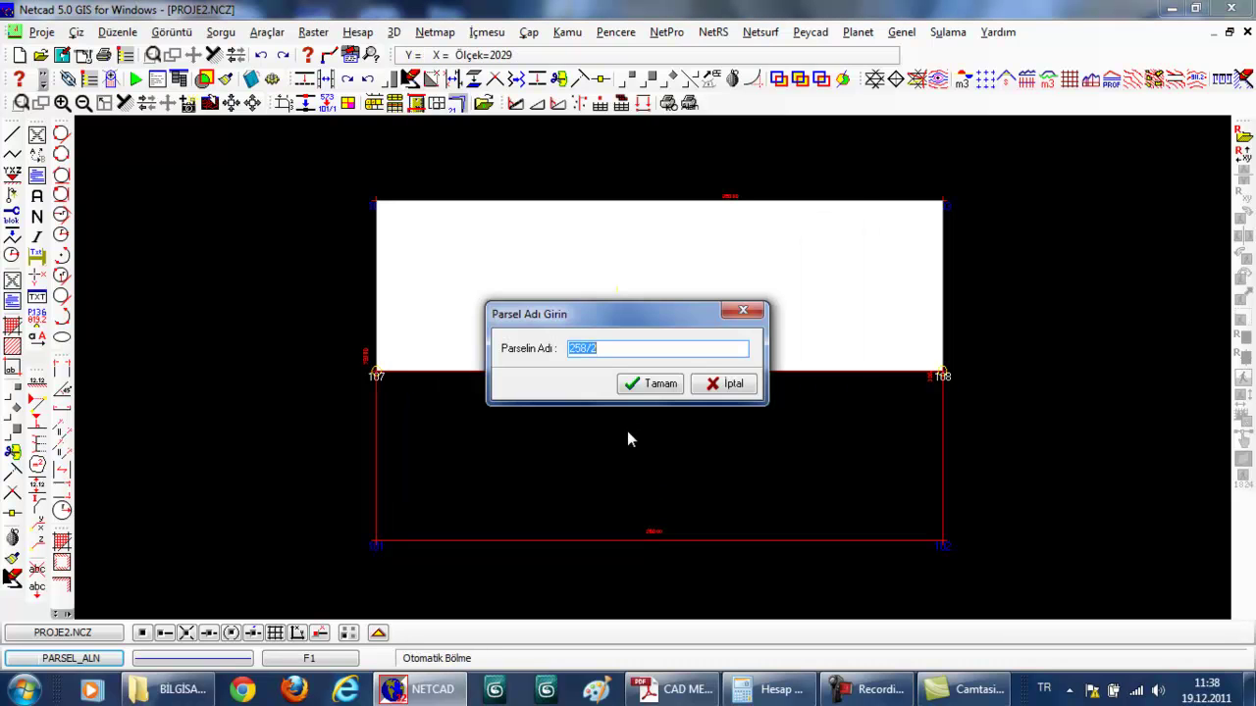
left_click(647, 385)
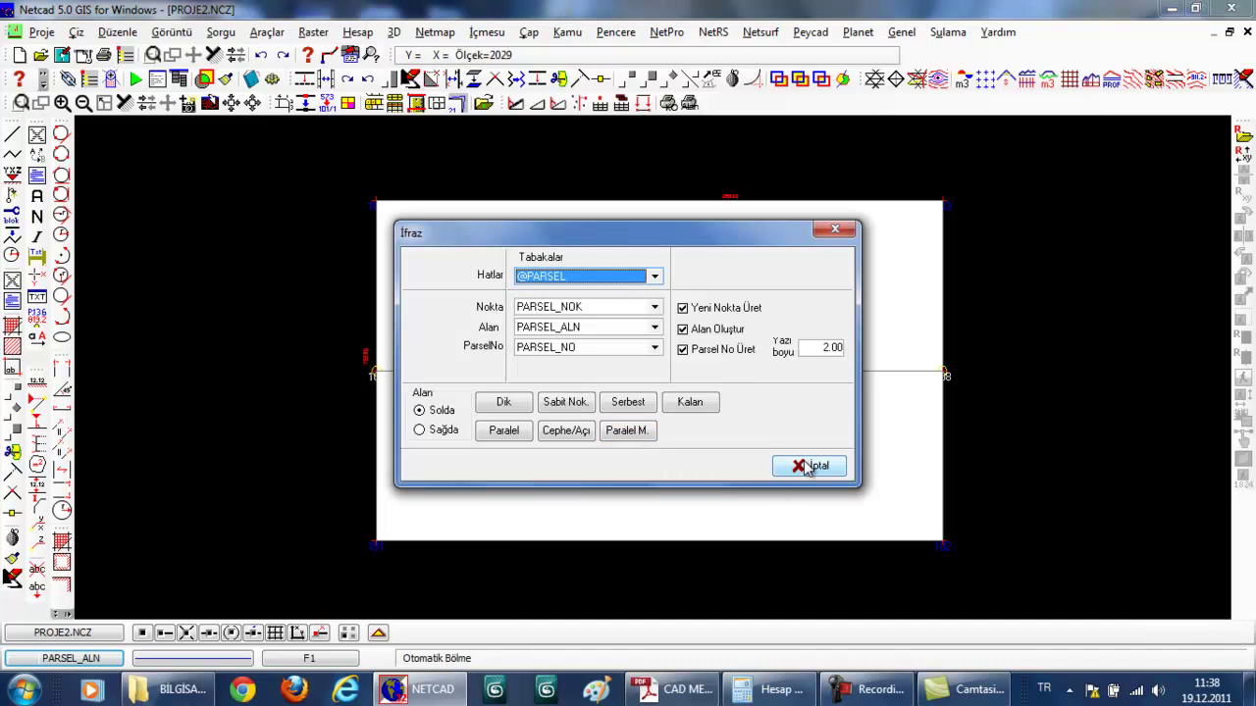
left_click(805, 467)
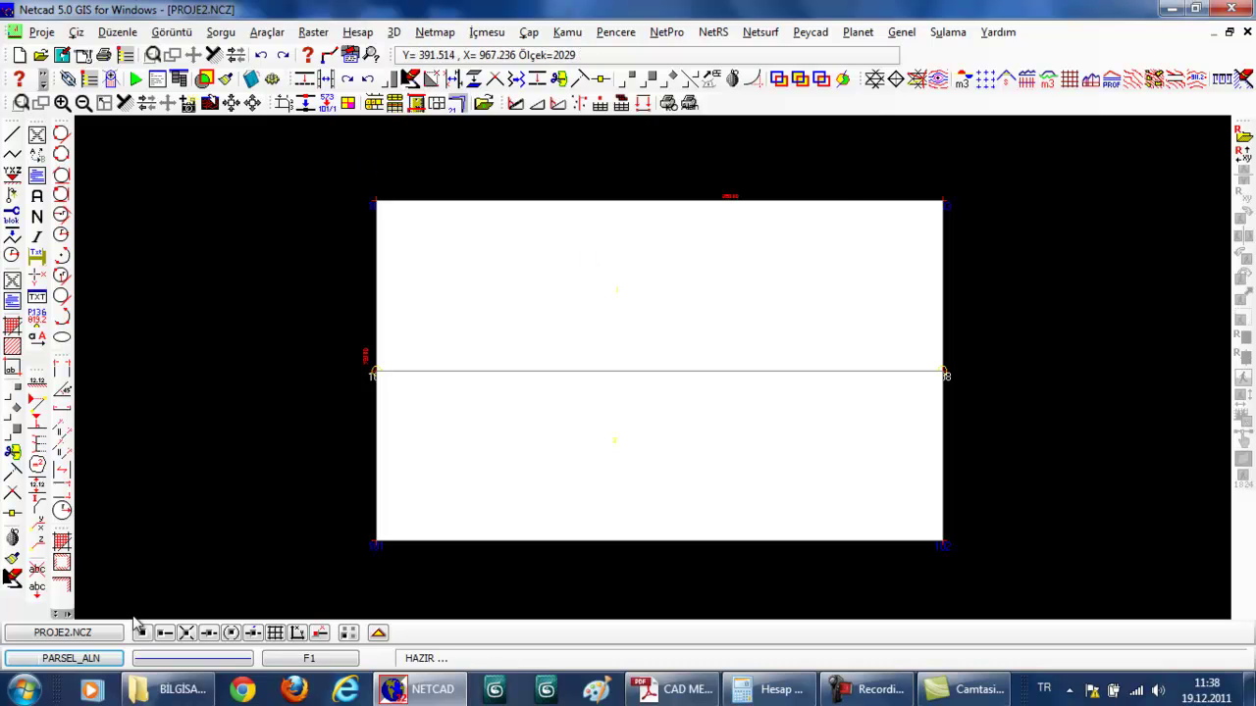
- Show the ADA_ALN layer again
left_click(110, 663)
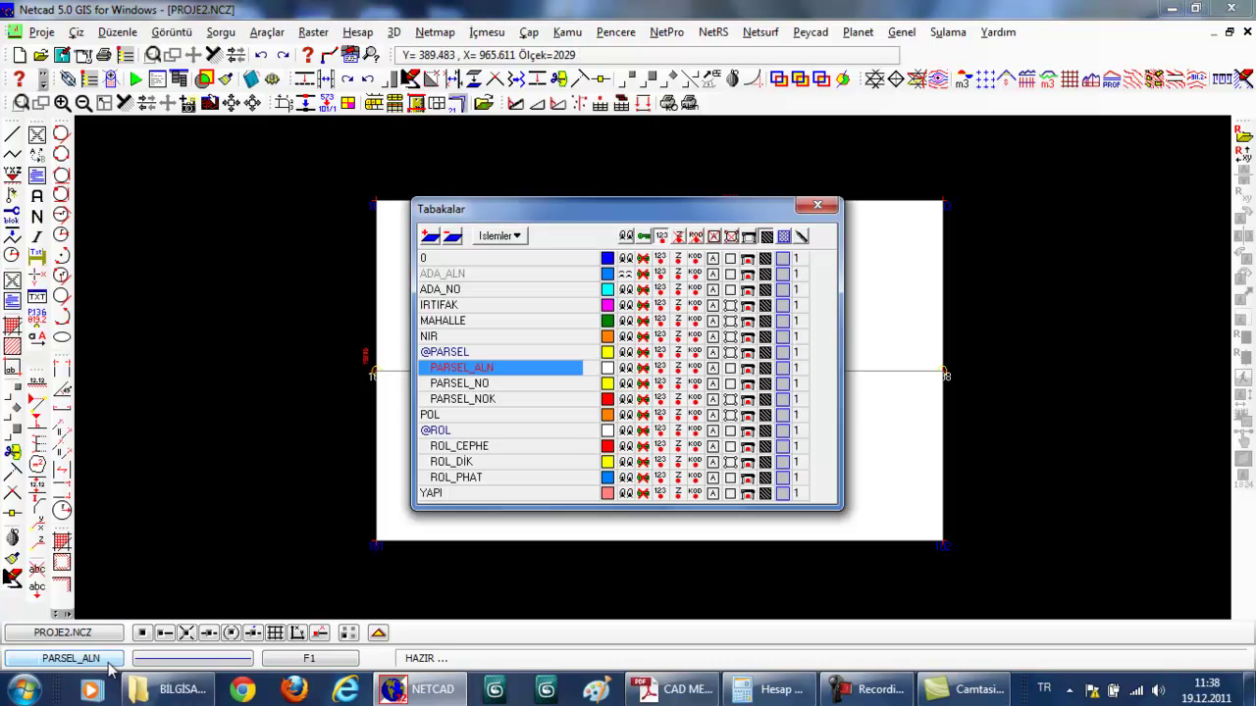
left_click(628, 273)
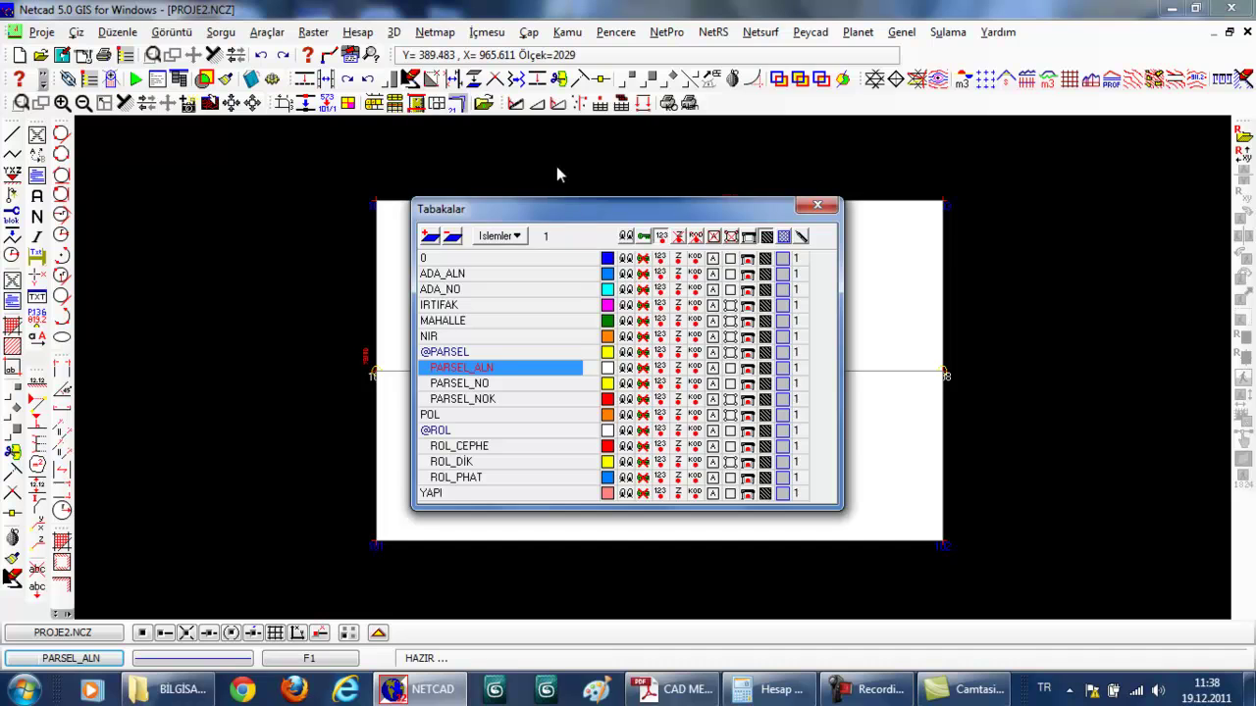
key("Escape")
- List all parcels (258, 258/1, 258/2) in the Parsel Editörü
left_click(435, 31)
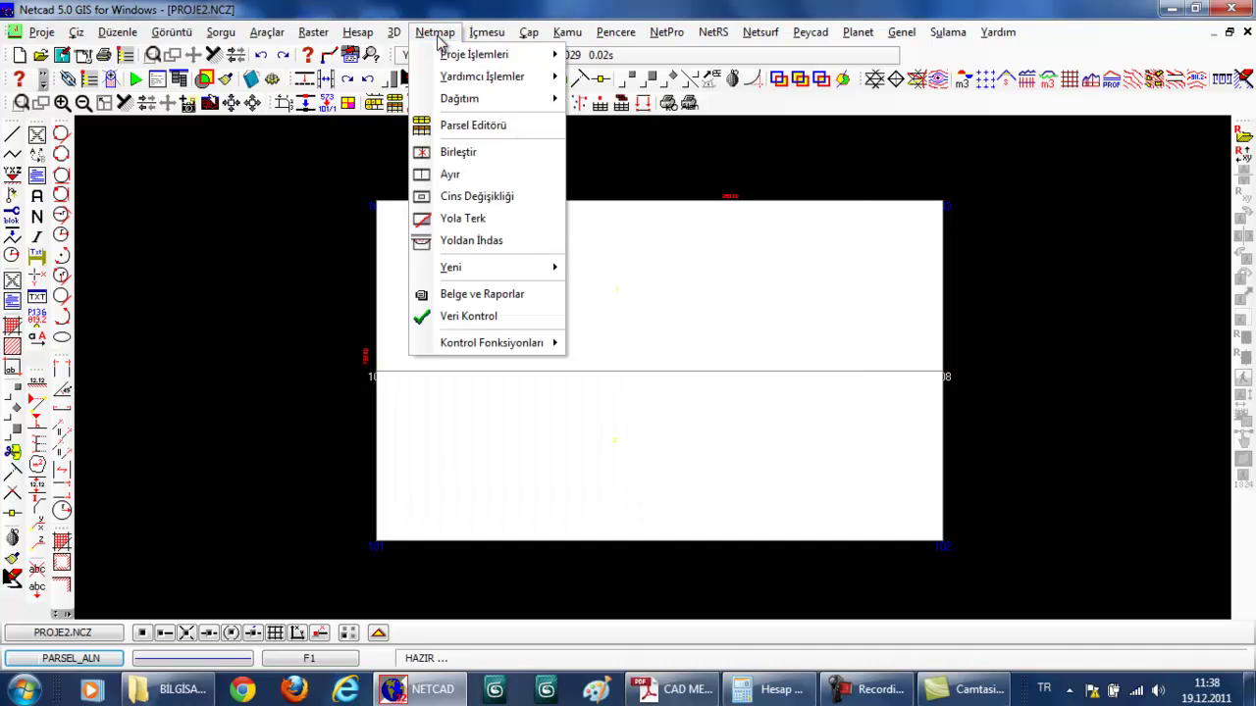
left_click(480, 126)
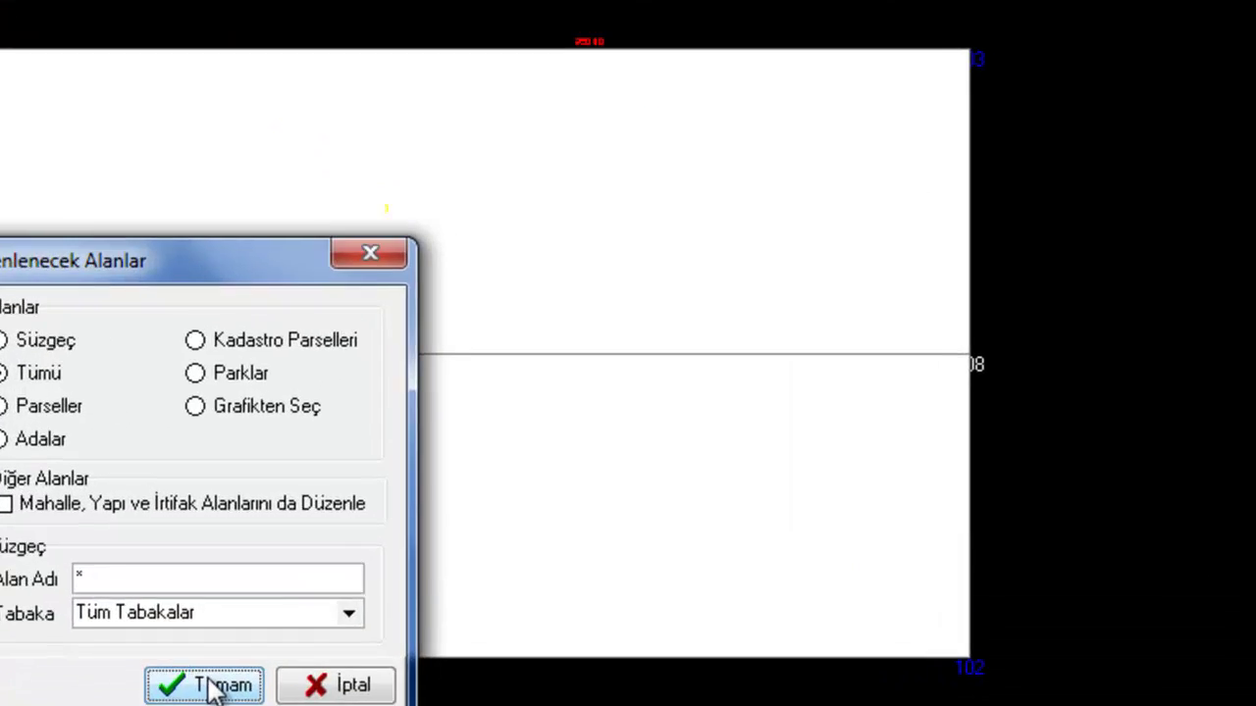
left_click(471, 579)
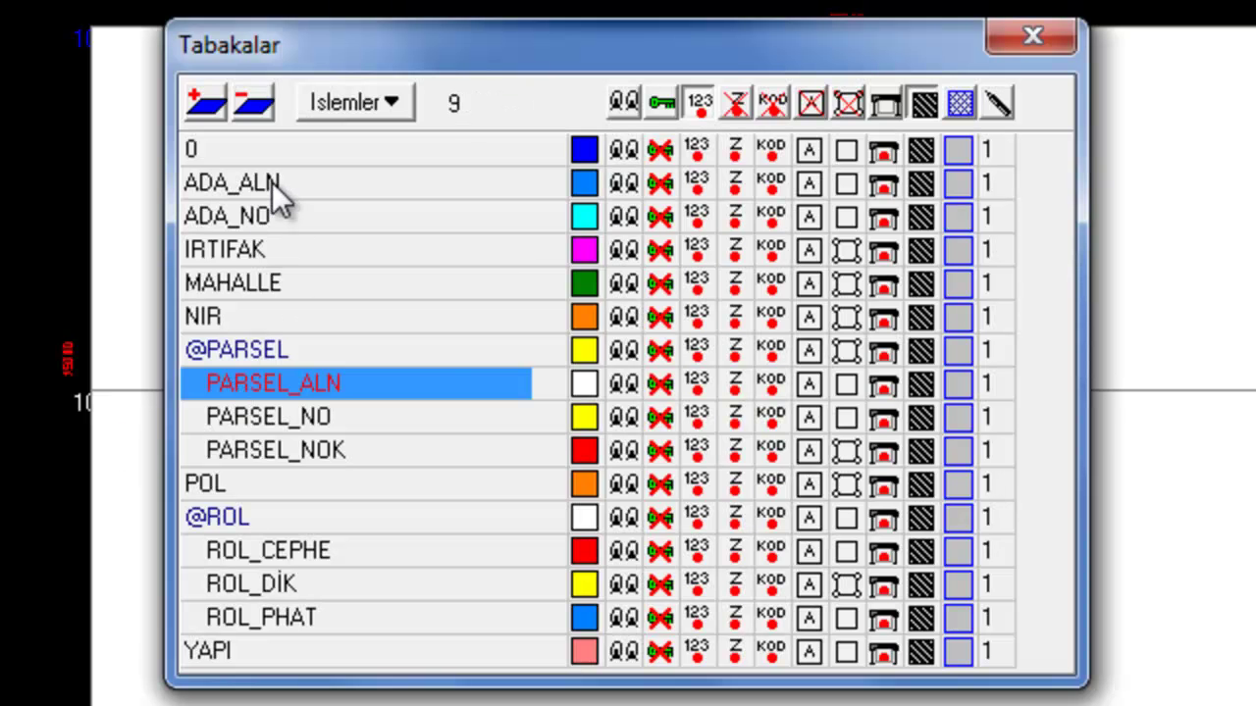
- Hide PARSEL_ALN to view block 258's area
left_click(271, 184)
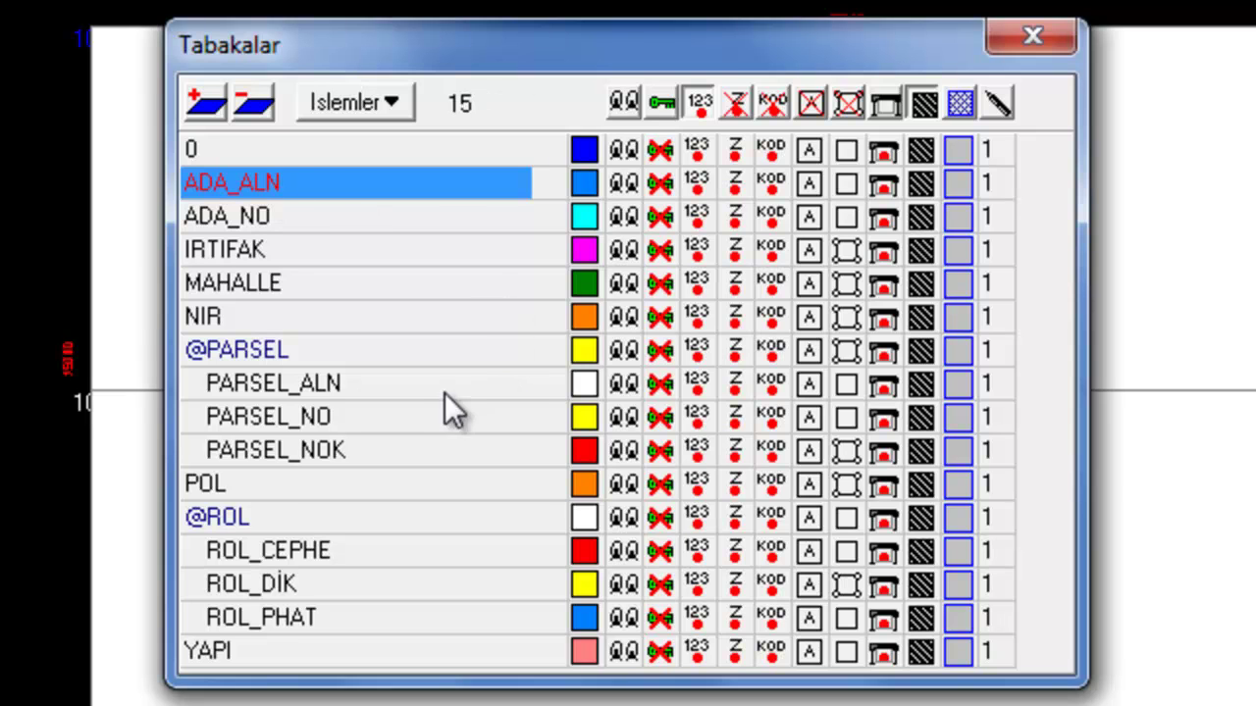
left_click(627, 383)
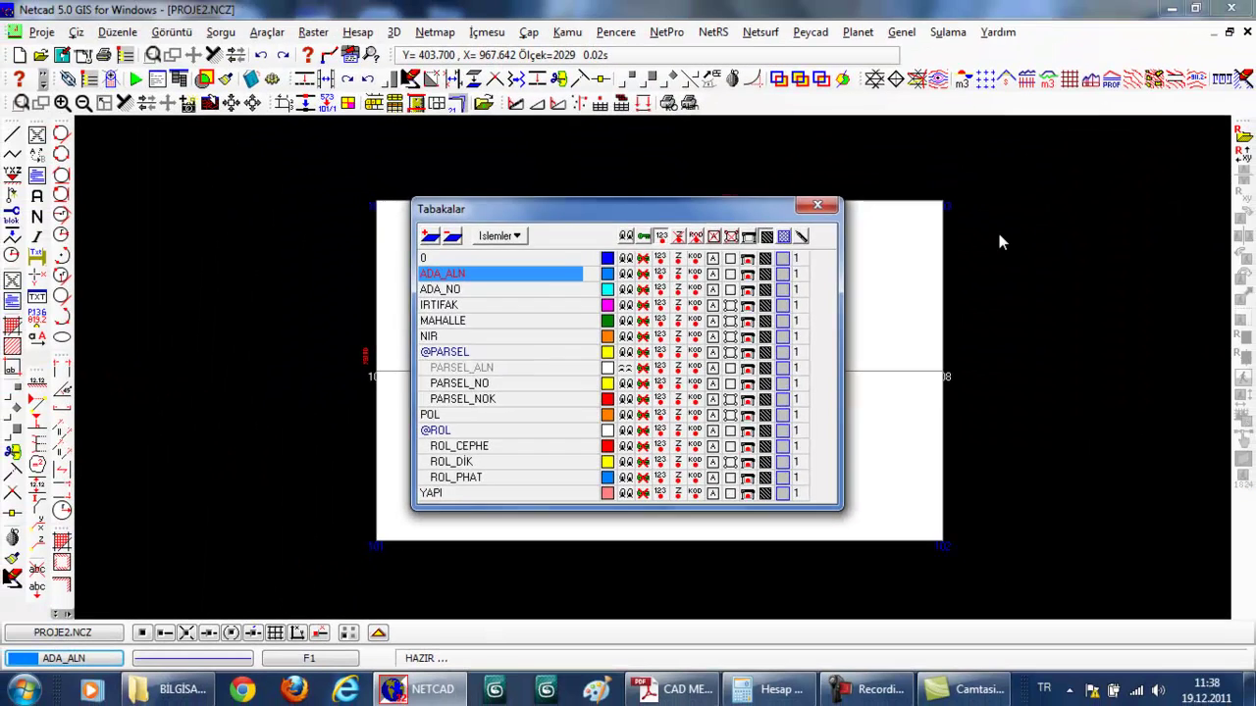
key("Escape")
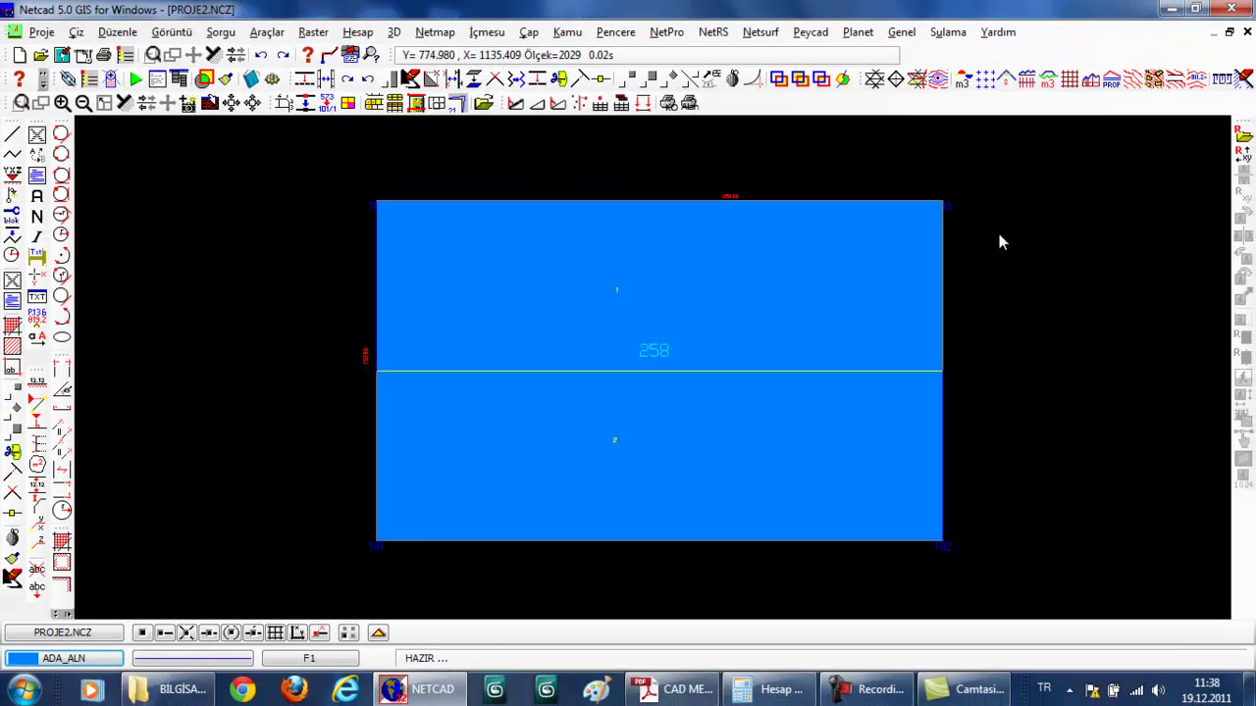
- Make layer 0 current, hide ADA_ALN and show PARSEL_ALN again
left_click(93, 659)
left_click(536, 259)
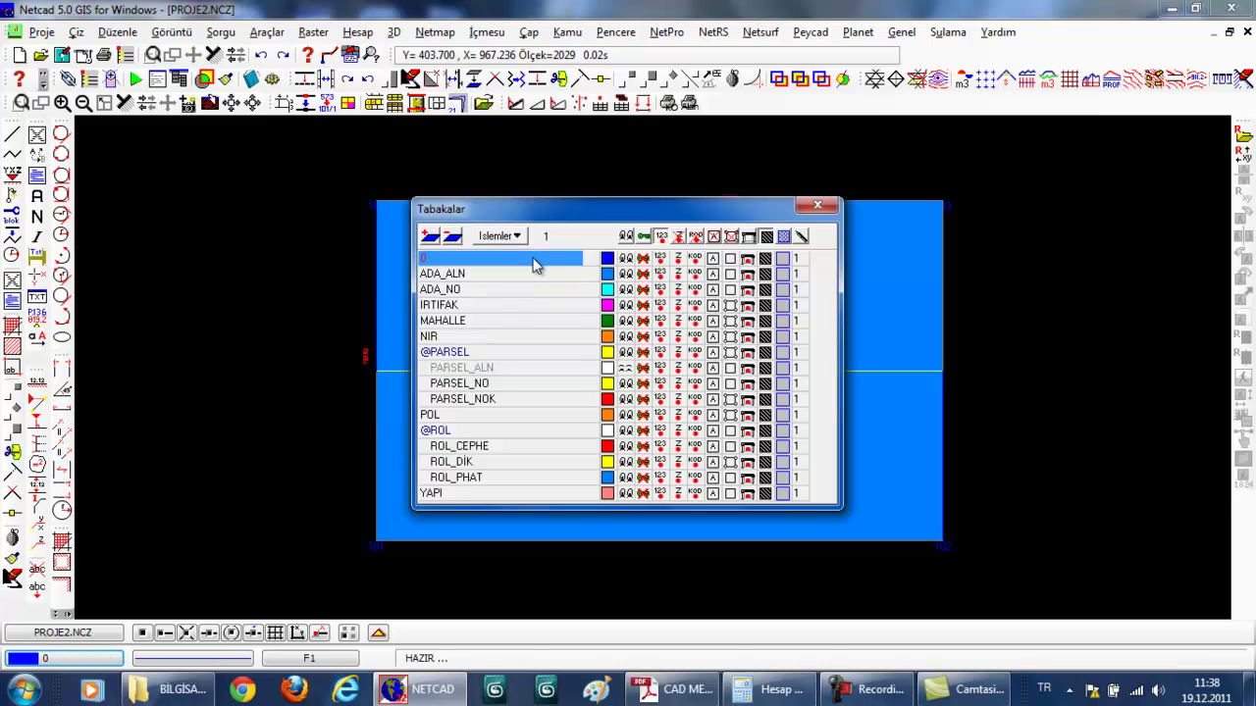
left_click(625, 274)
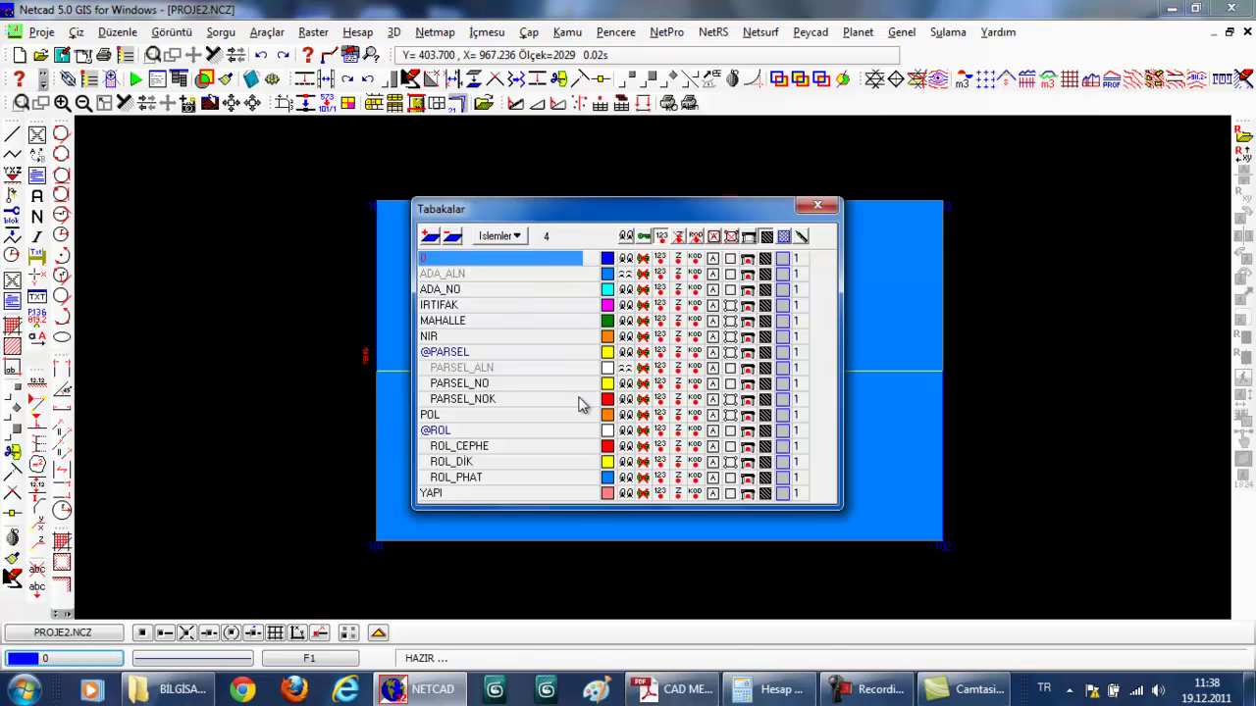
left_click(625, 368)
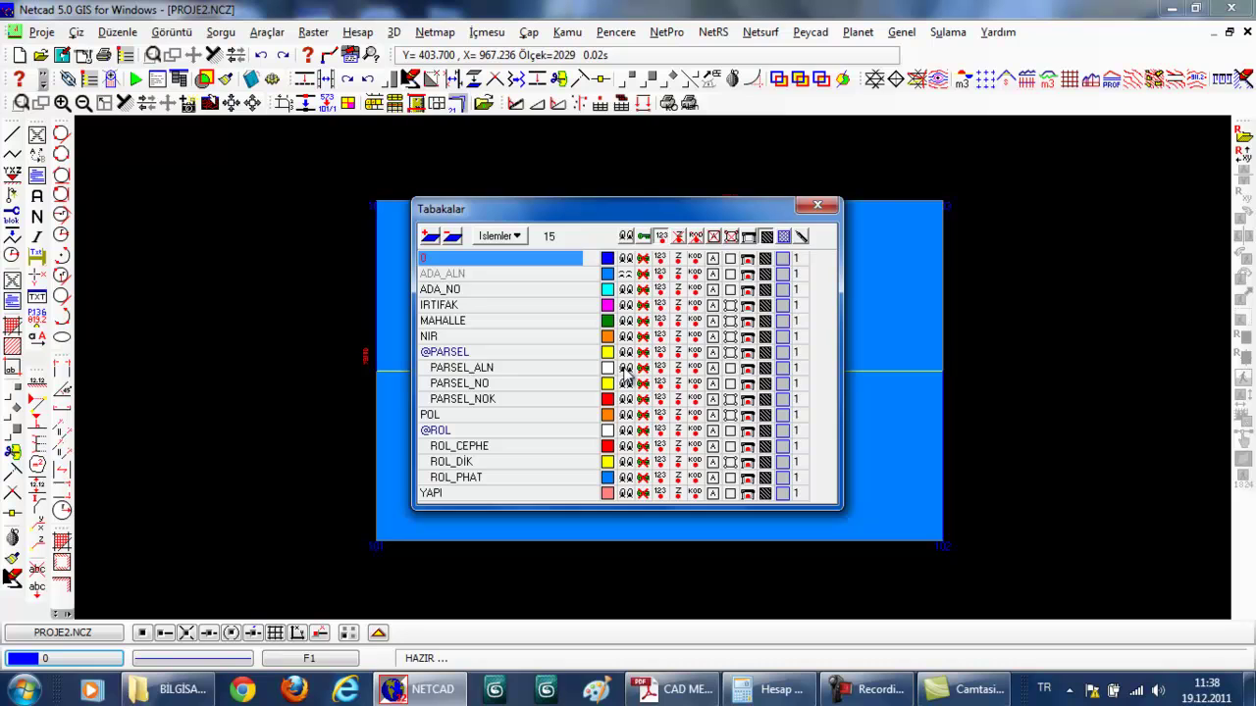
left_click(1021, 205)
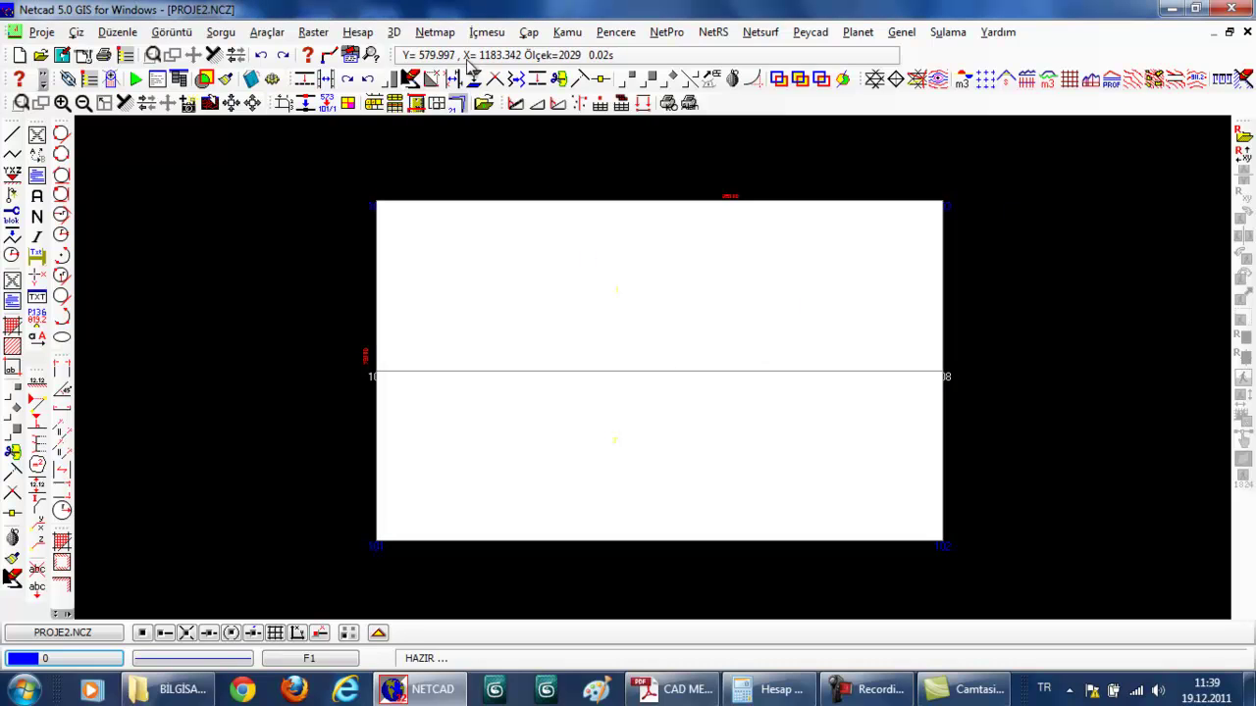
left_click(435, 35)
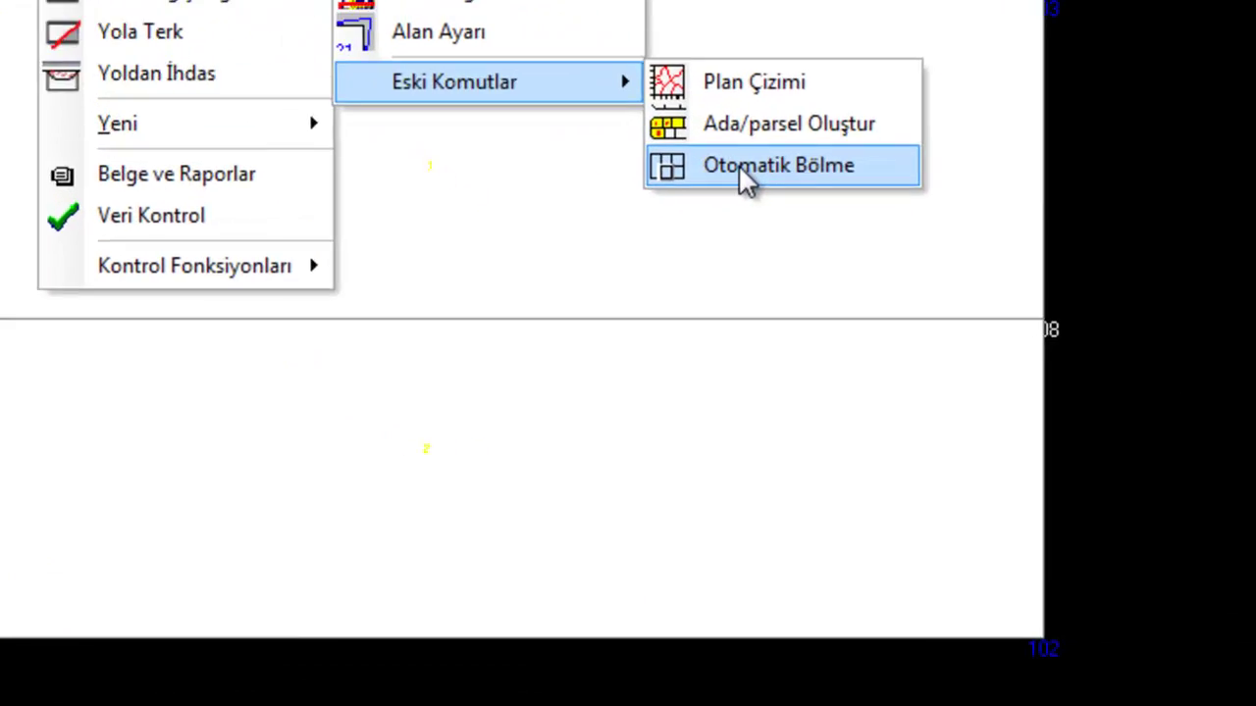
- Try a Paralel split on the upper parcel's top edge, then cancel it
left_click(727, 127)
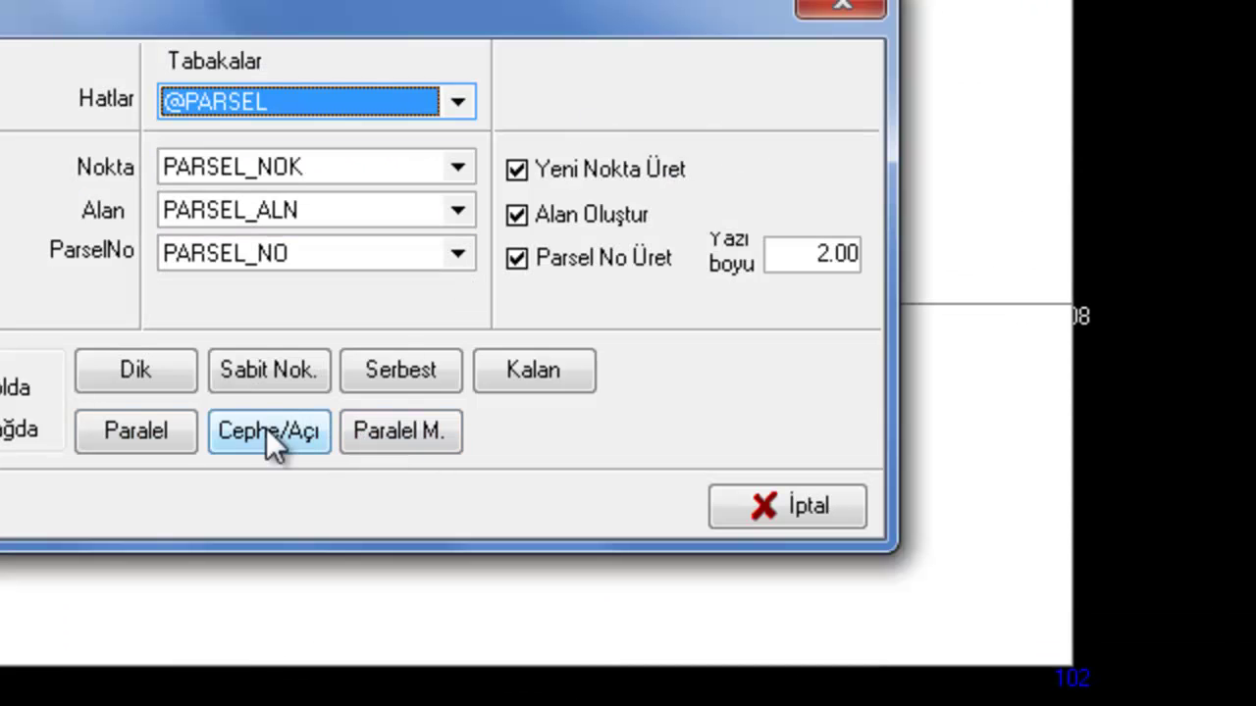
left_click(126, 432)
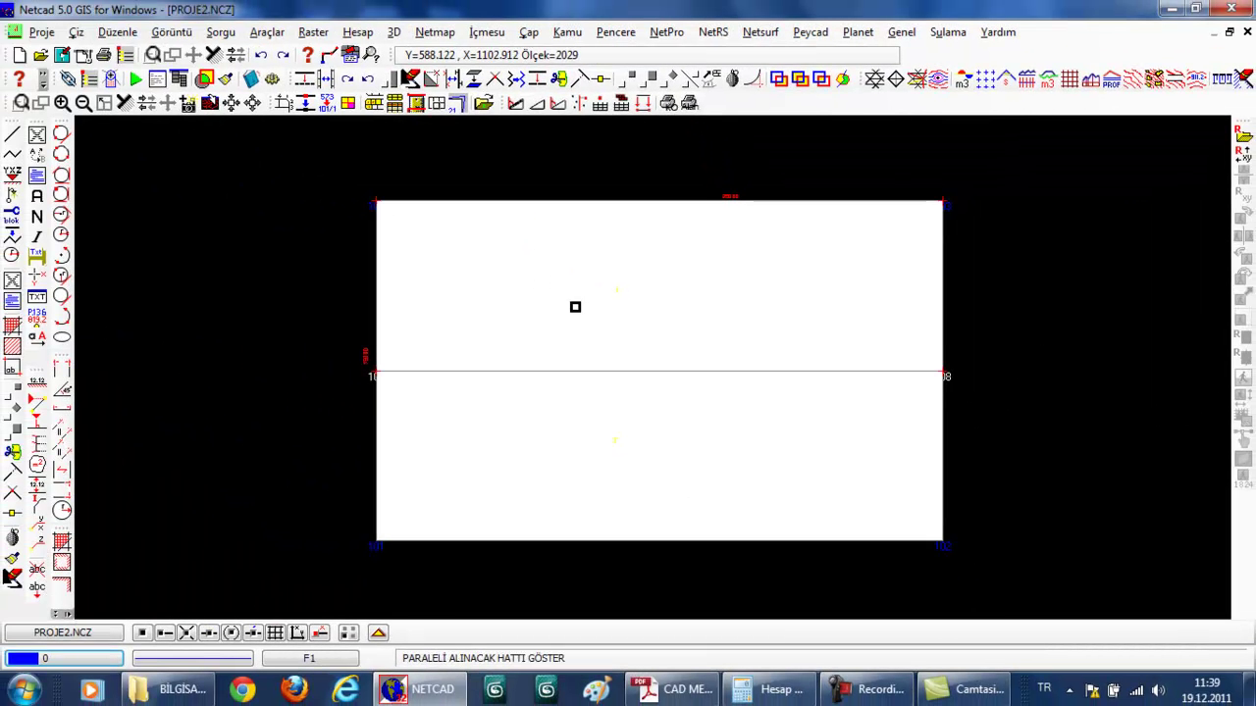
left_click(549, 203)
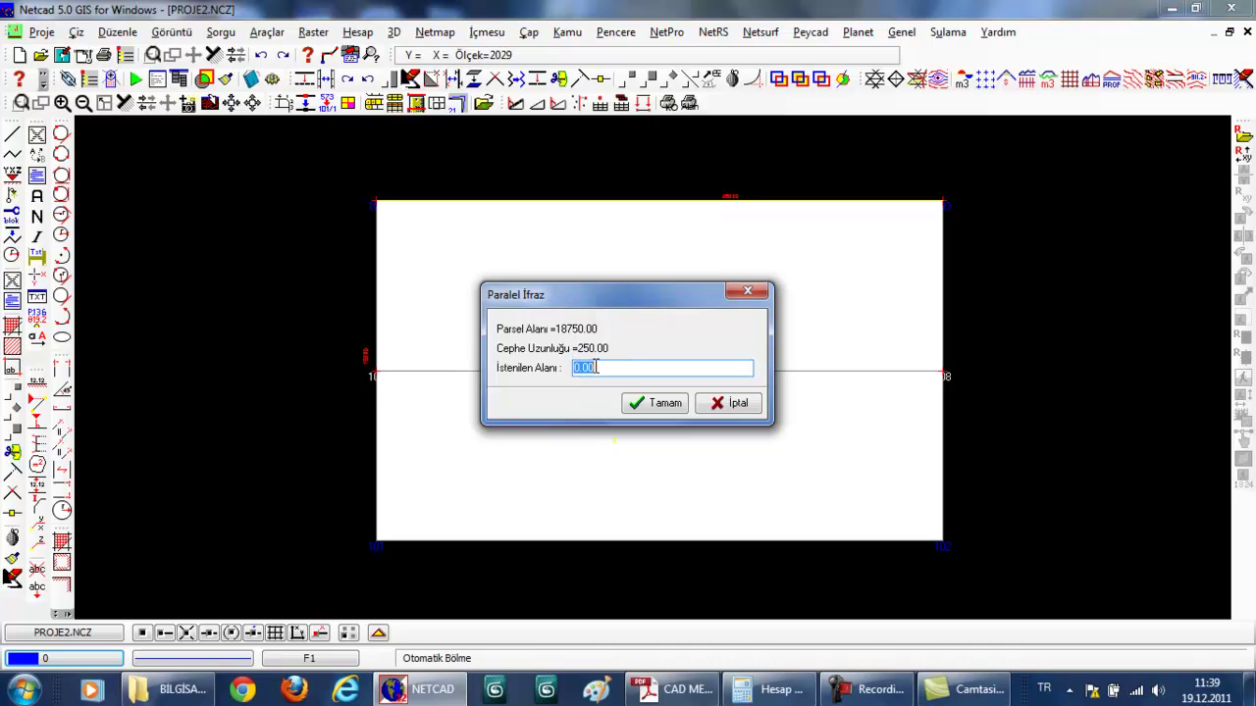
left_click(734, 405)
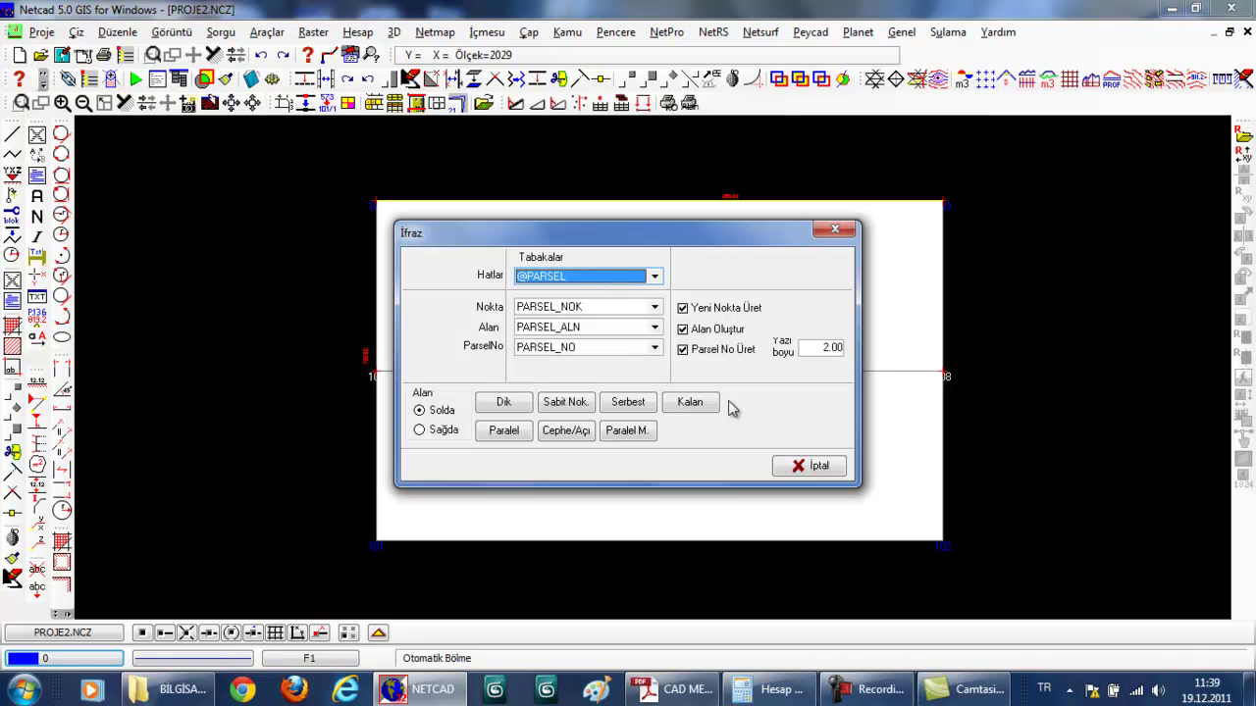
- Split the upper parcel by Cephe/Açı with 75.00 frontage on the top edge at angle 100.00
left_click(578, 436)
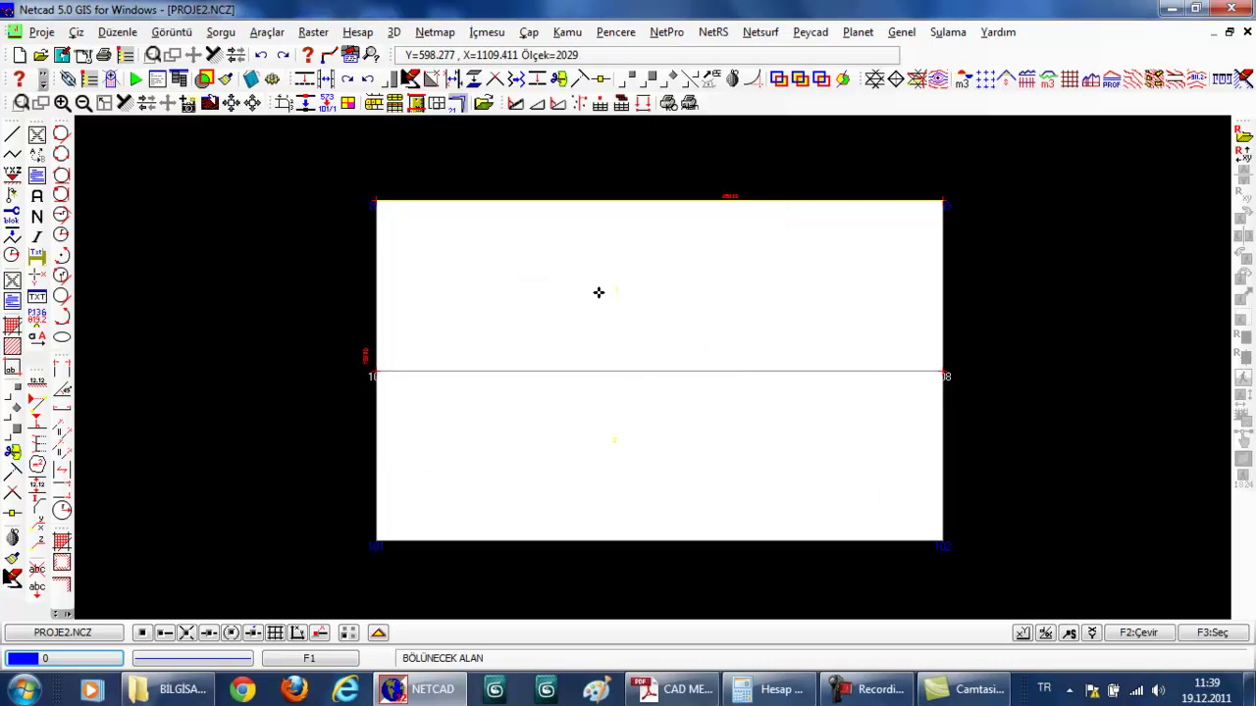
left_click(599, 293)
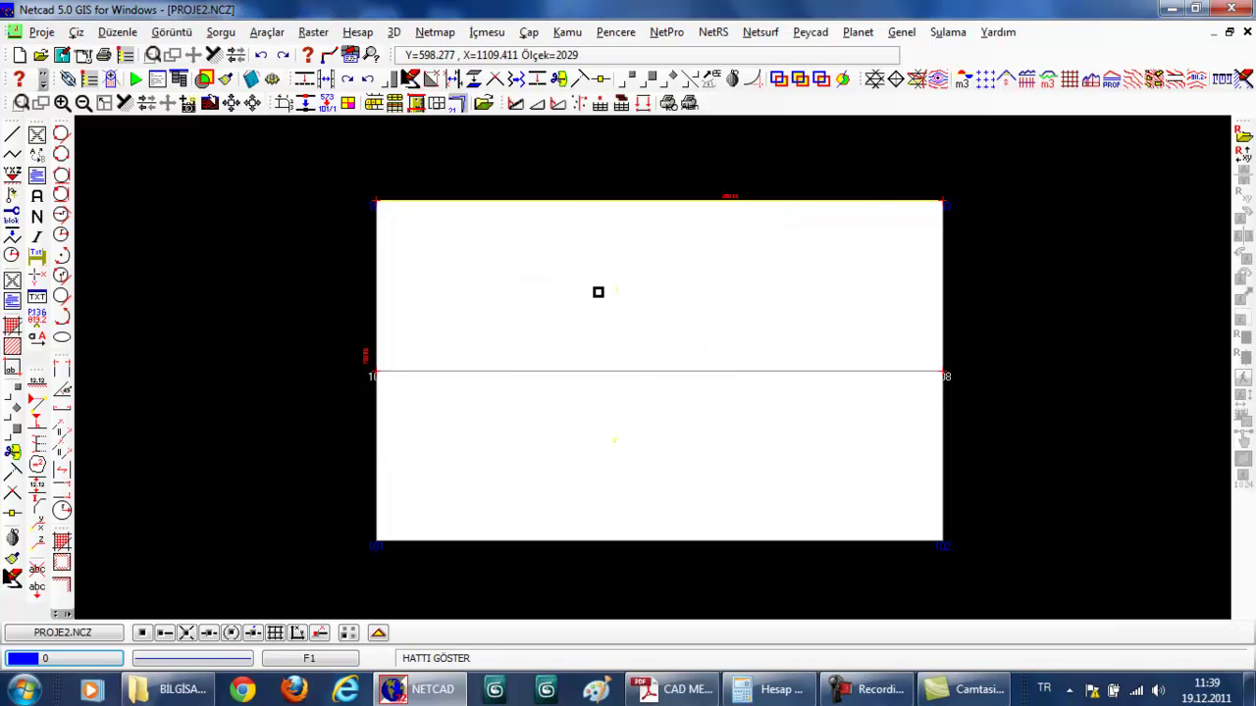
left_click(577, 201)
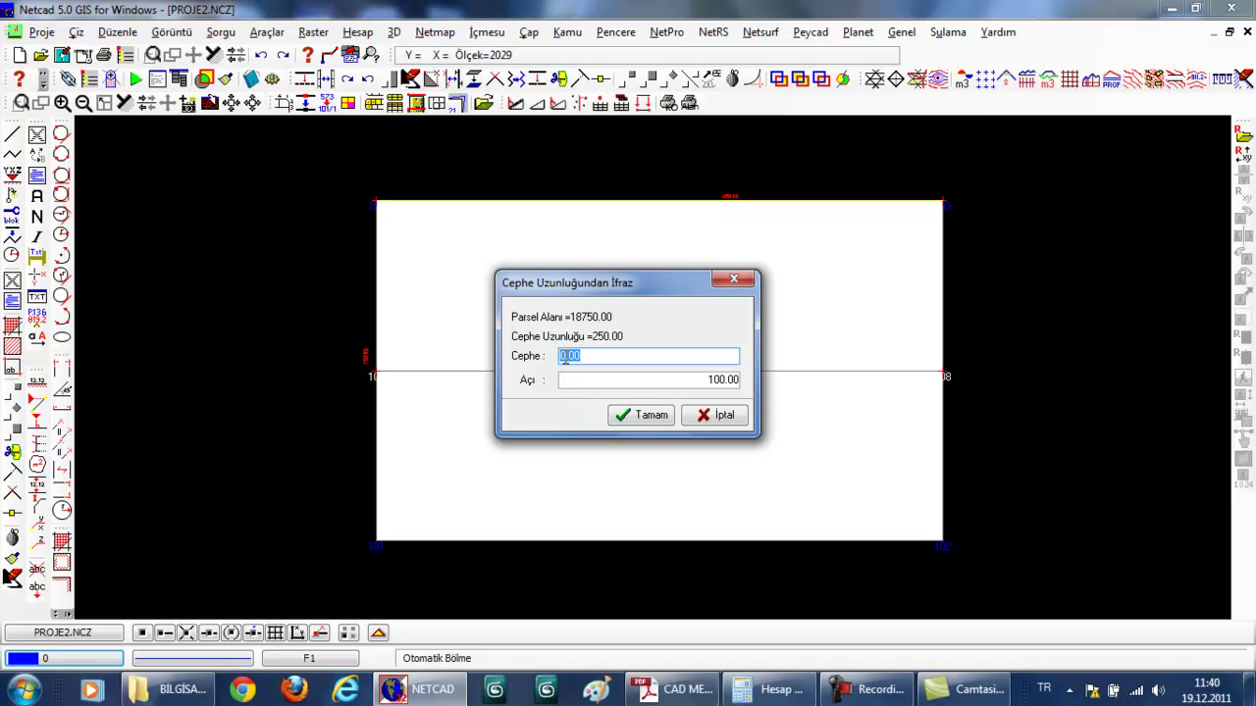
left_click(584, 356)
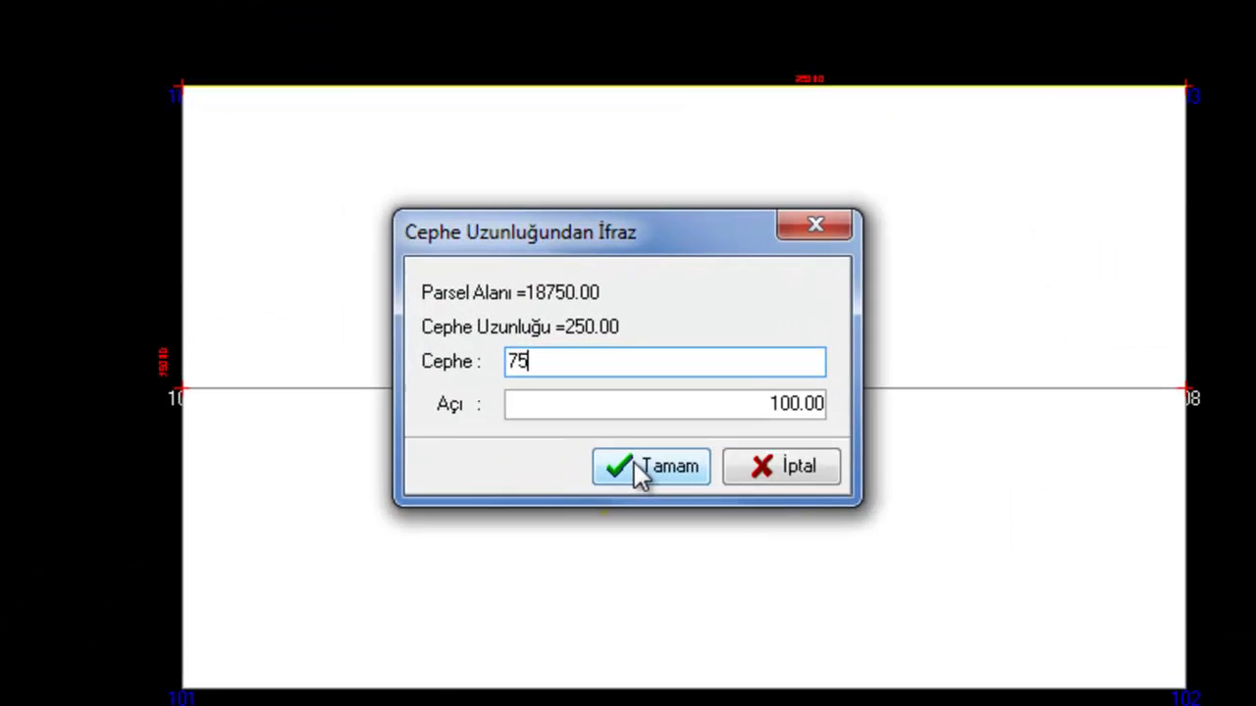
left_click(633, 418)
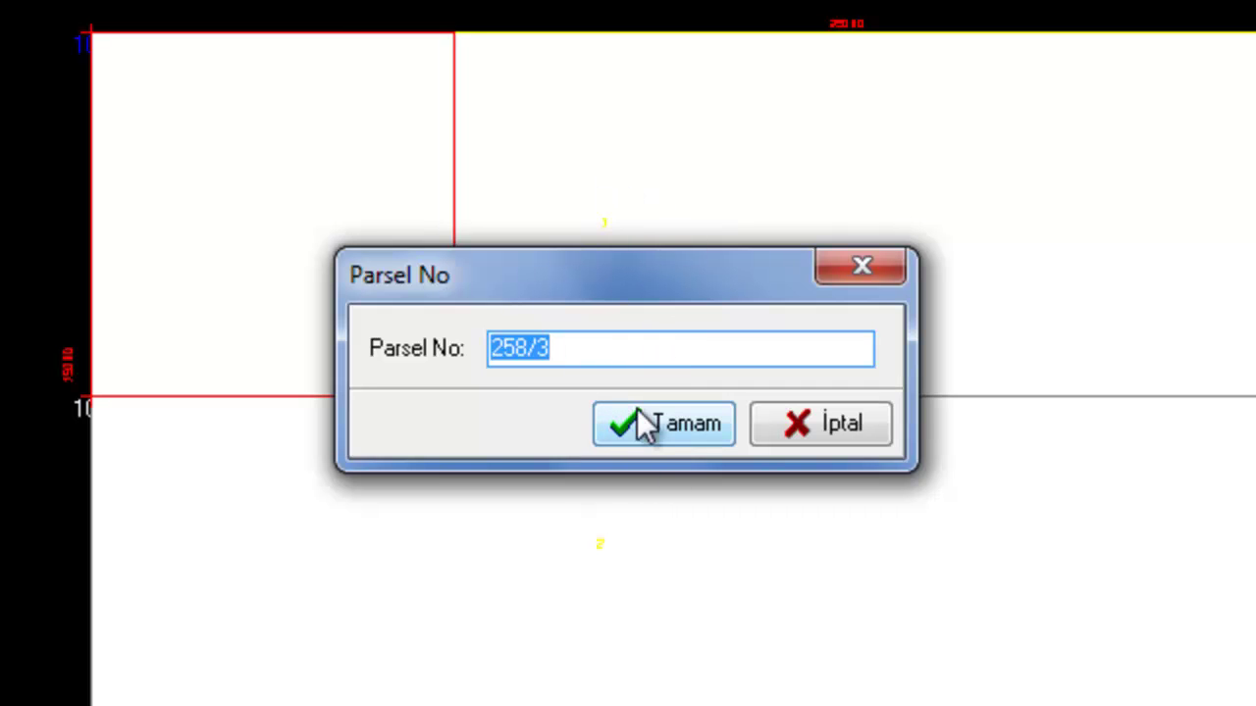
- Number the 75-unit strip 258/1_101, place its label inside, and accept corner point 109
left_click(558, 348)
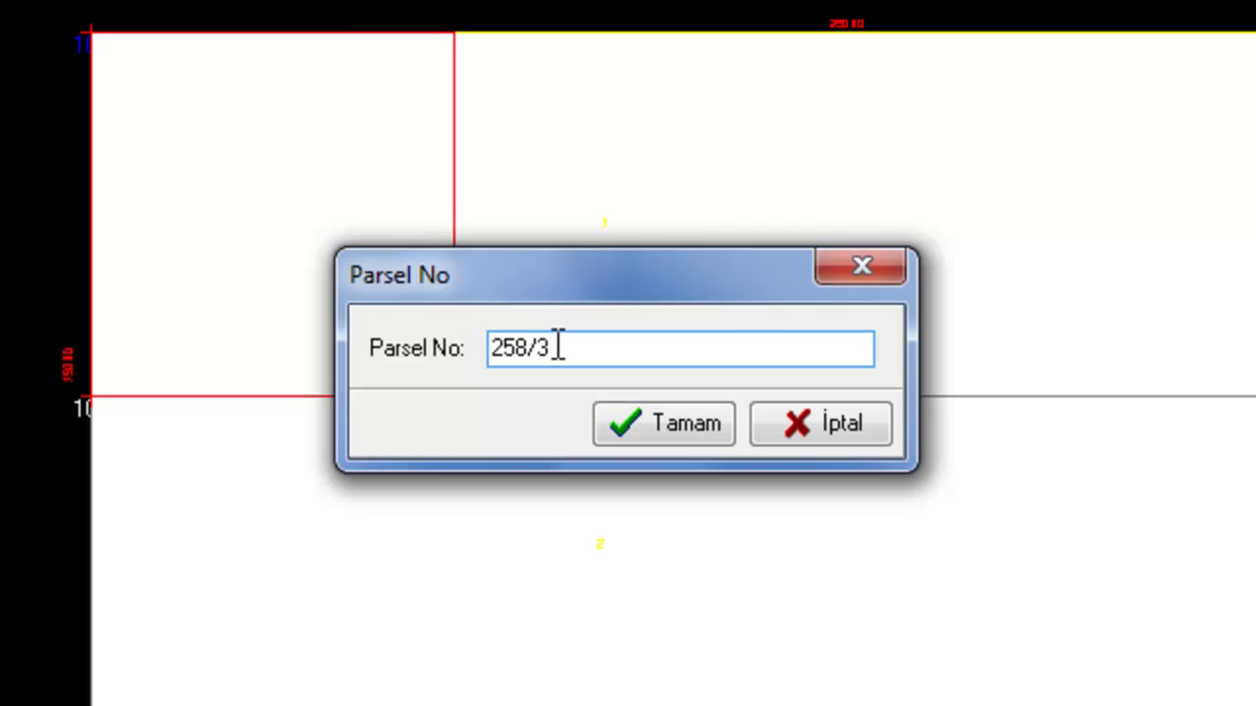
key("BackSpace")
key("BackSpace")
key("BackSpace")
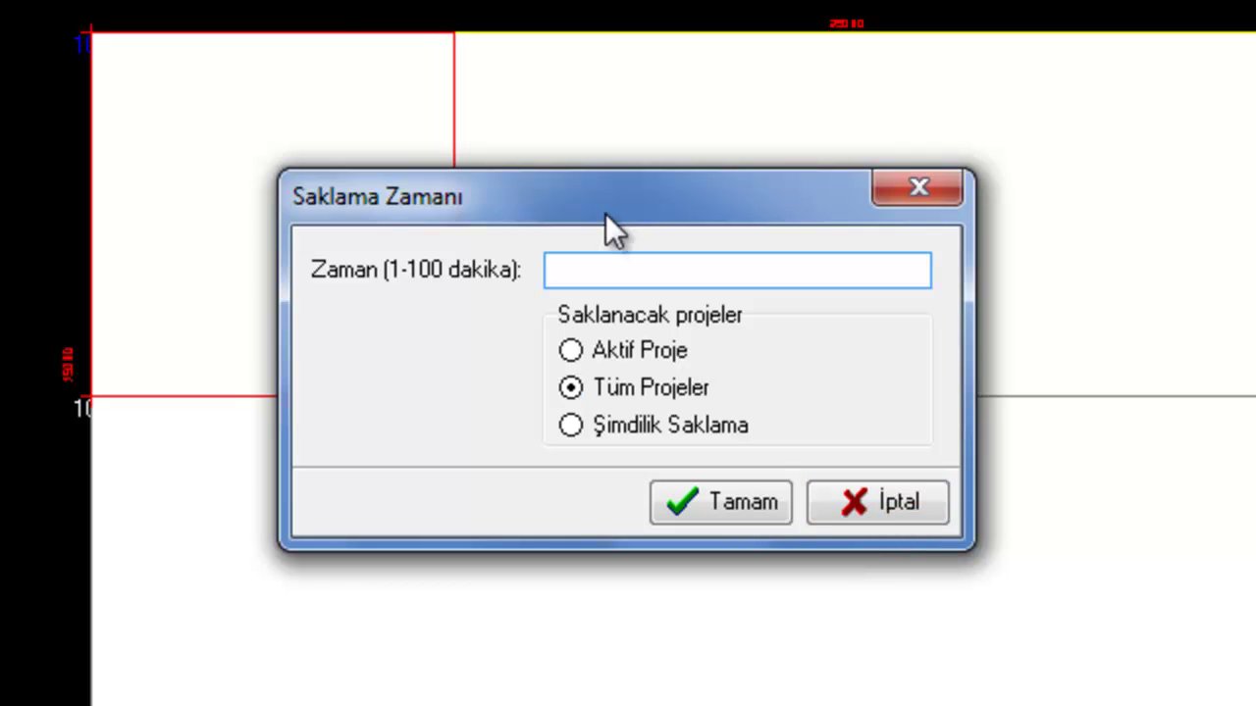
type("15")
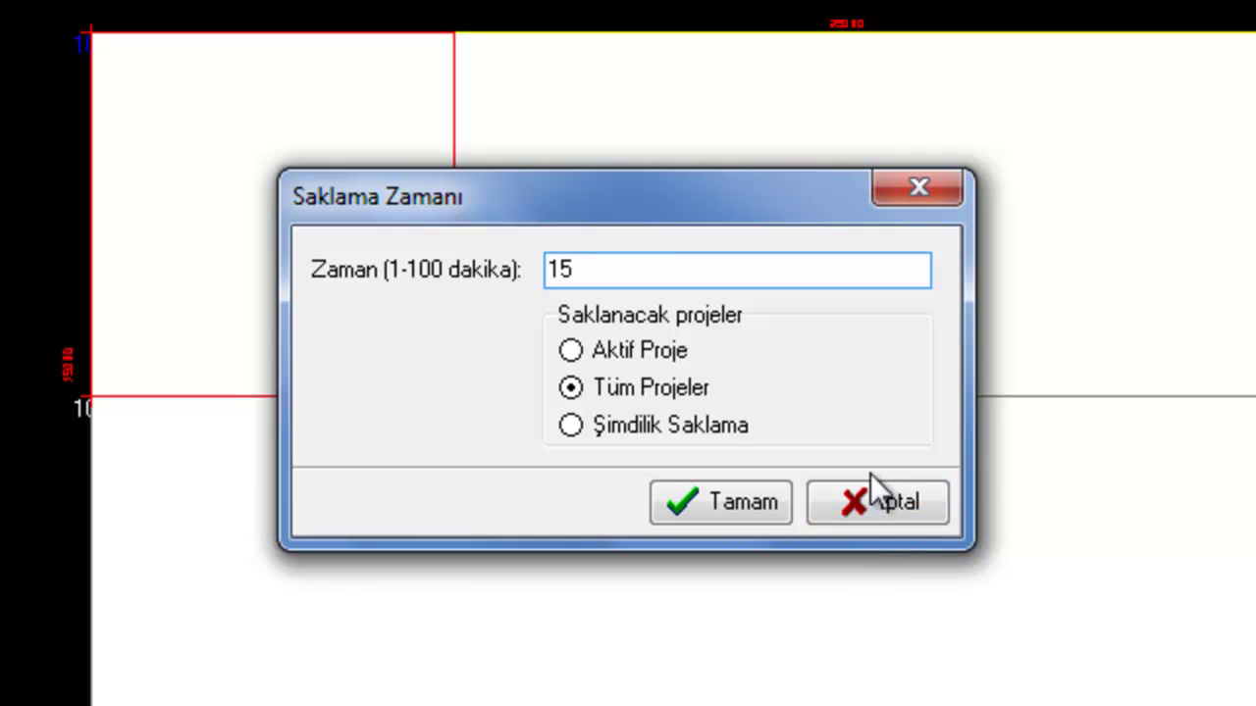
left_click(880, 501)
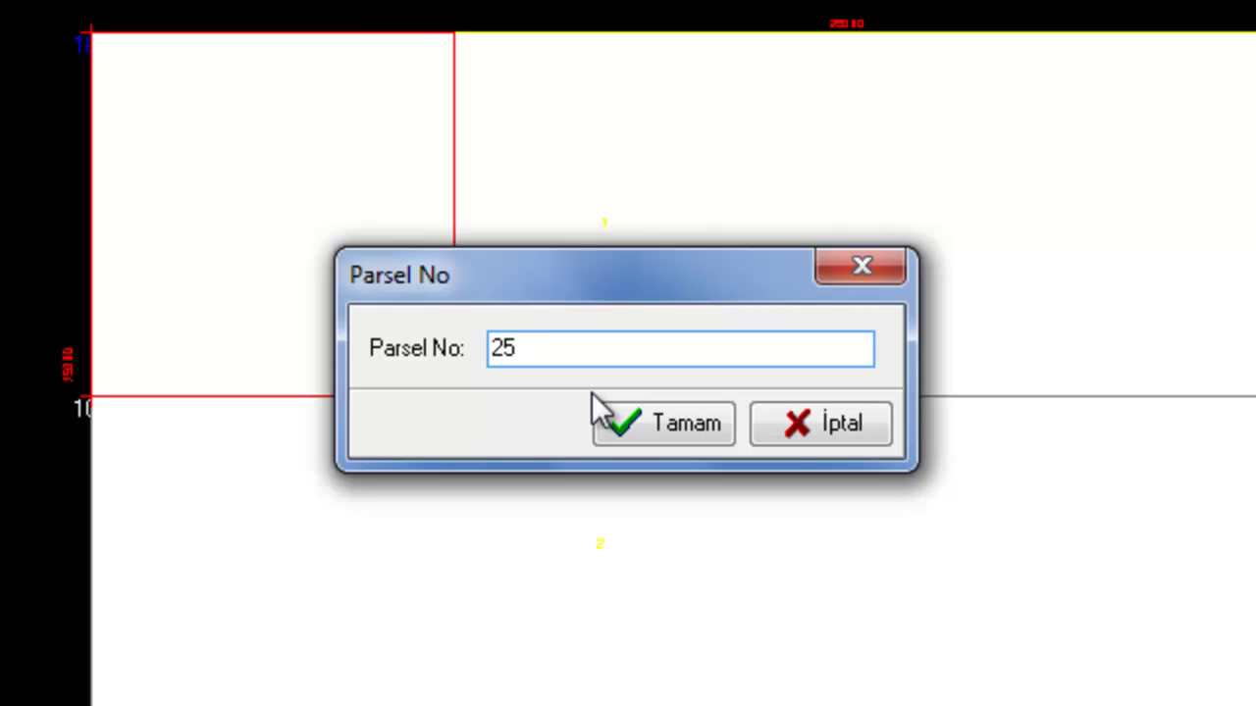
type("8/")
type("1")
type("_")
type("101")
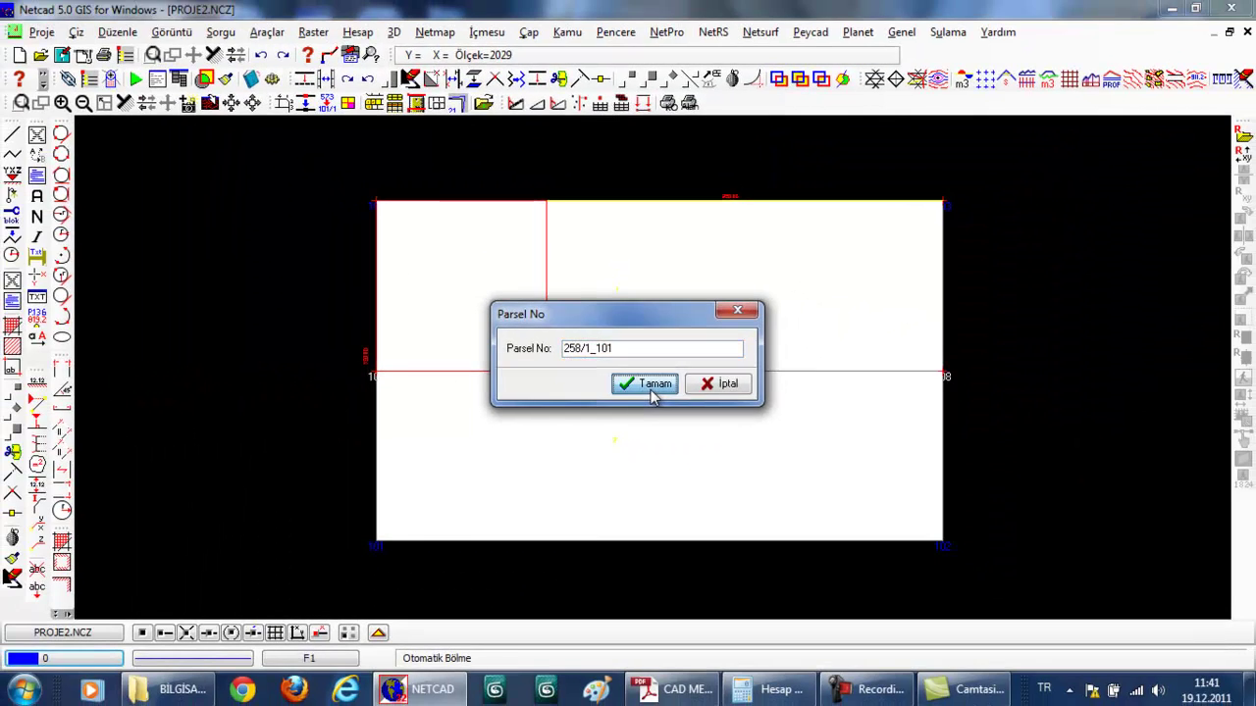
left_click(654, 388)
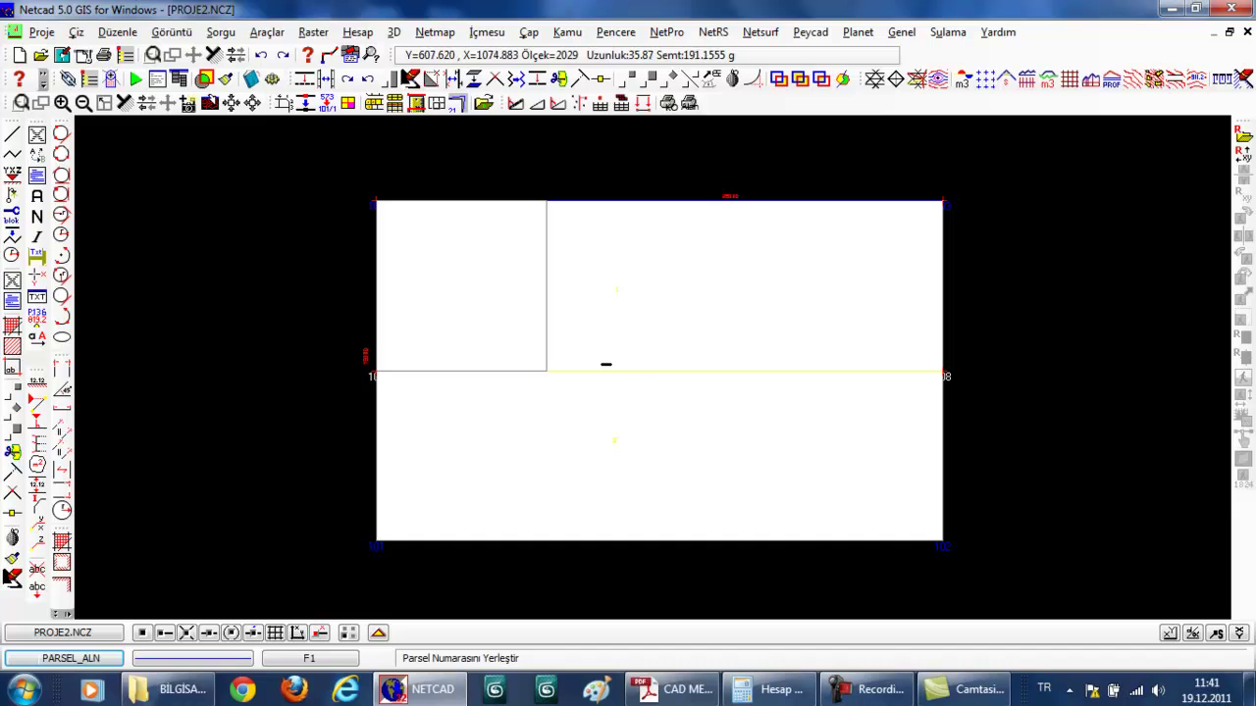
left_click(460, 292)
left_click(636, 423)
left_click(637, 425)
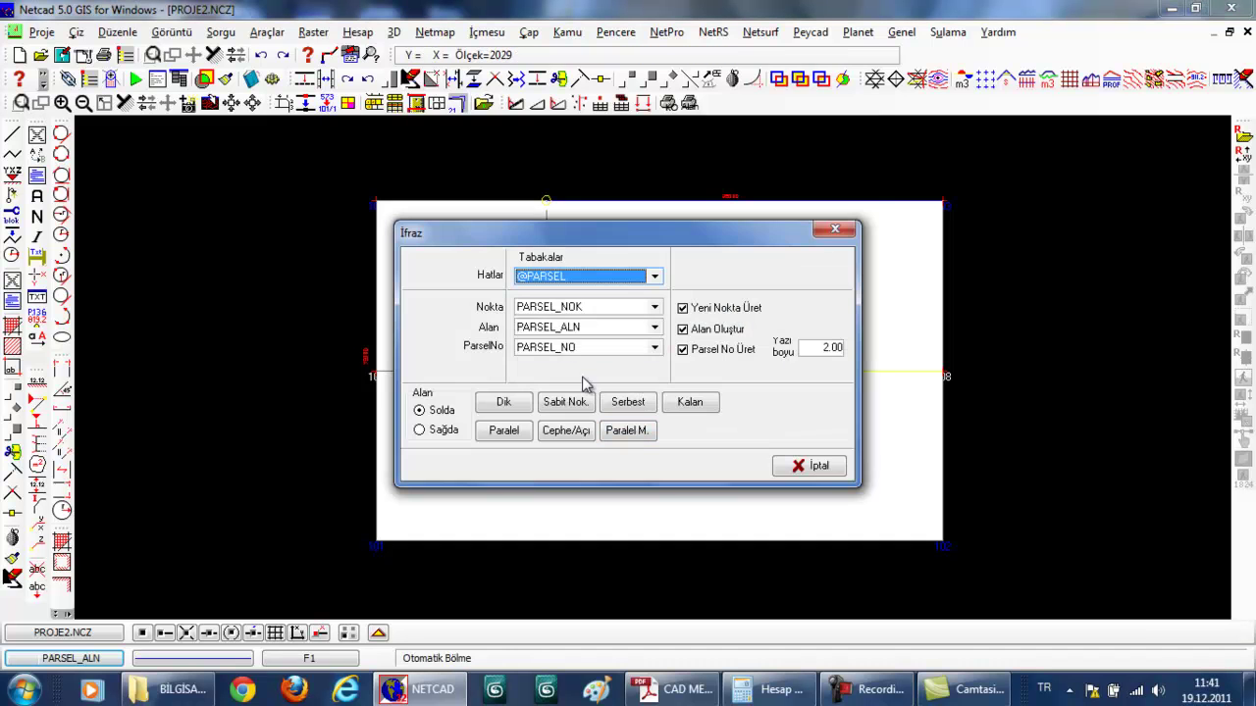
- Split another 75-unit frontage strip off the remaining upper parcel as 258/1_102, accepting point 111
left_click(567, 431)
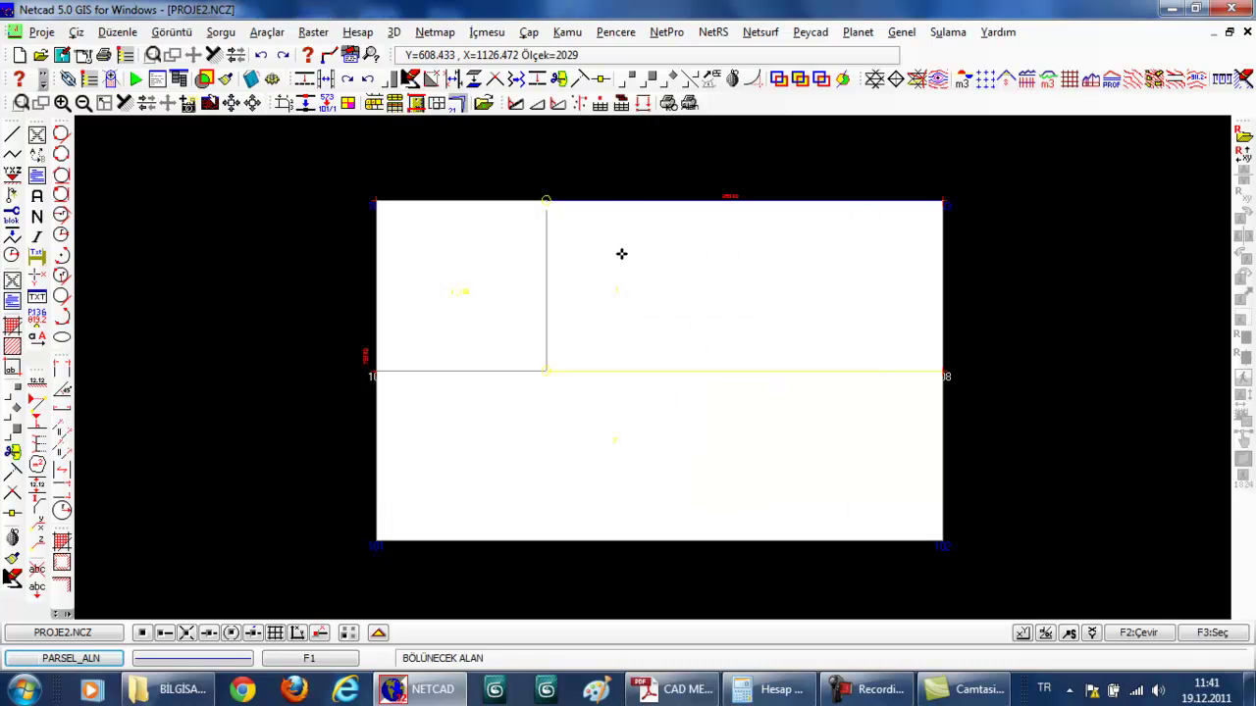
left_click(621, 254)
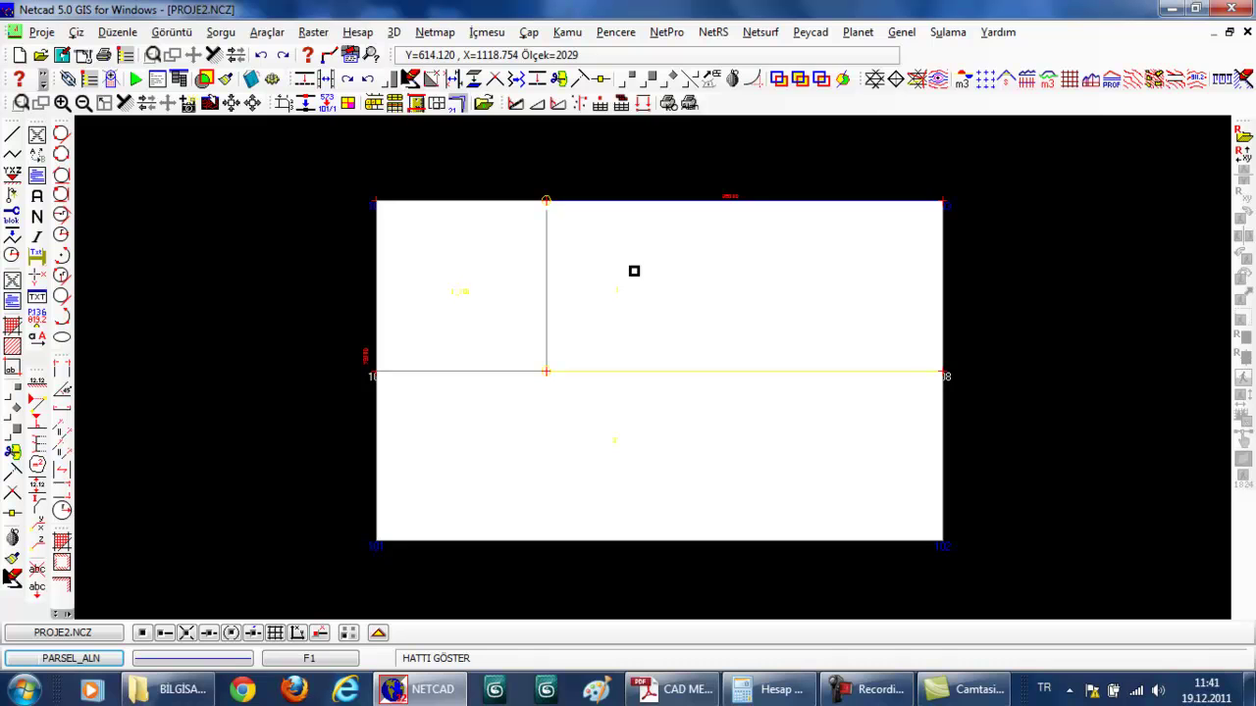
left_click(662, 202)
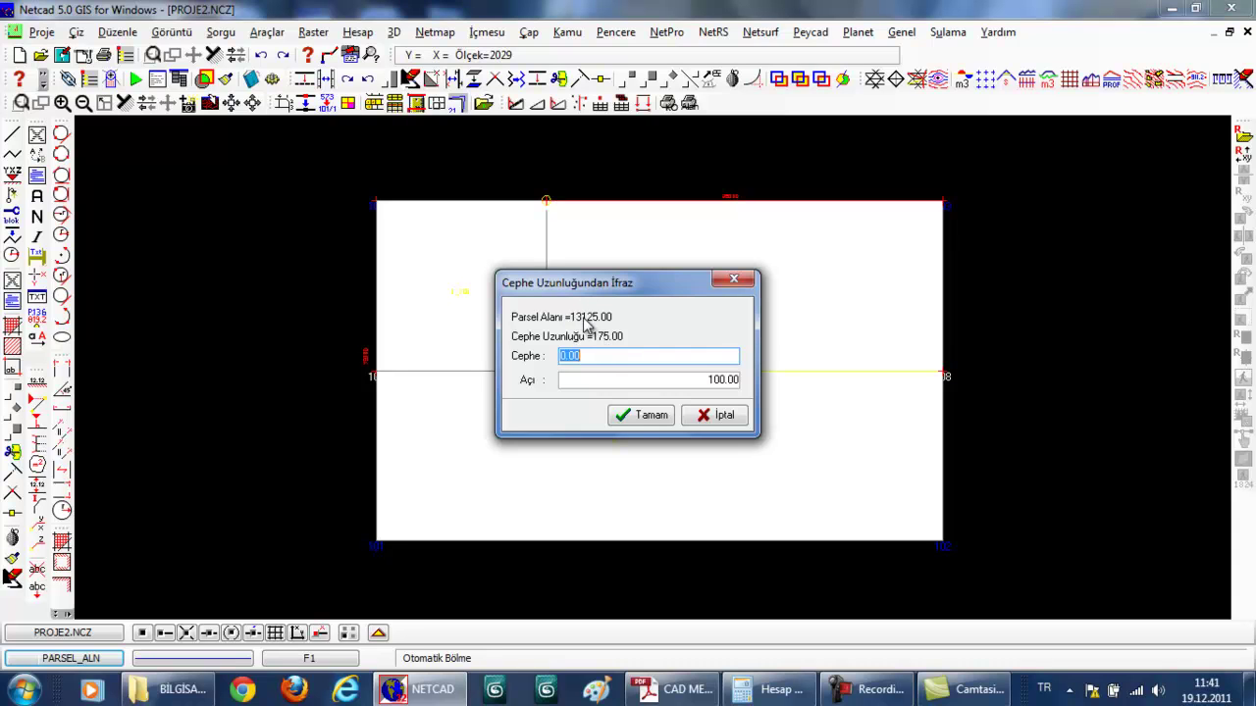
left_click(584, 356)
type("7")
left_click(637, 419)
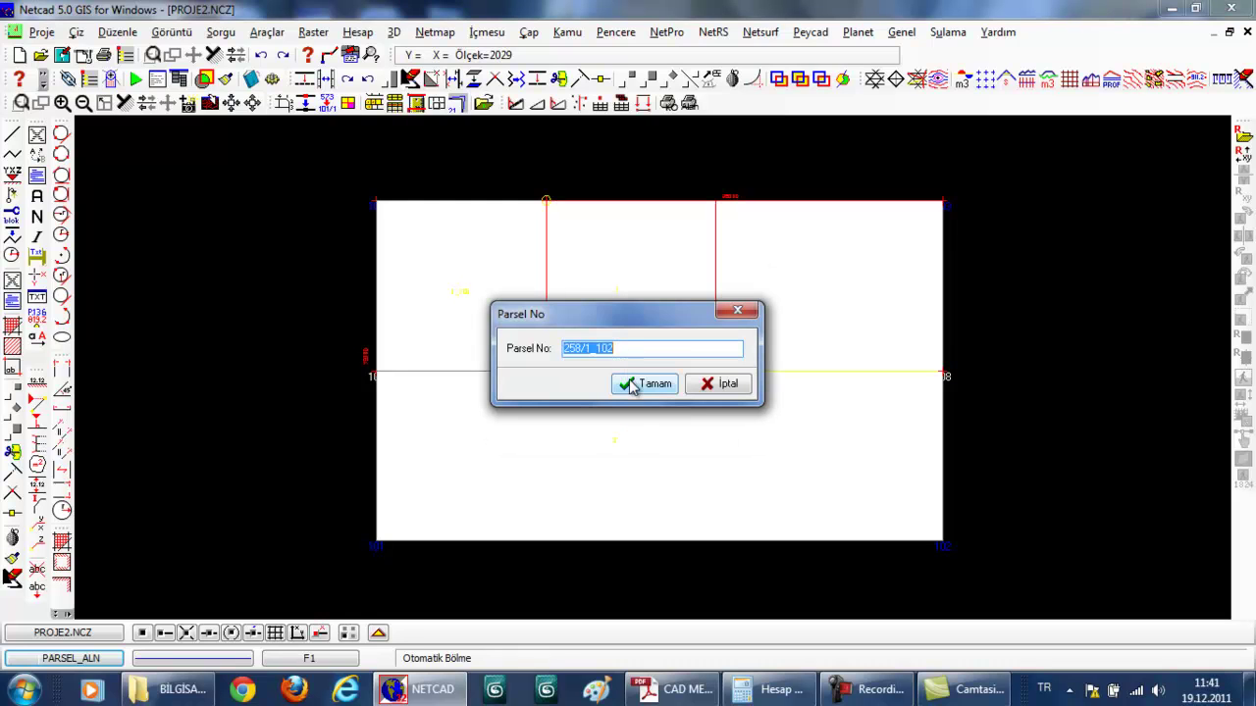
left_click(634, 383)
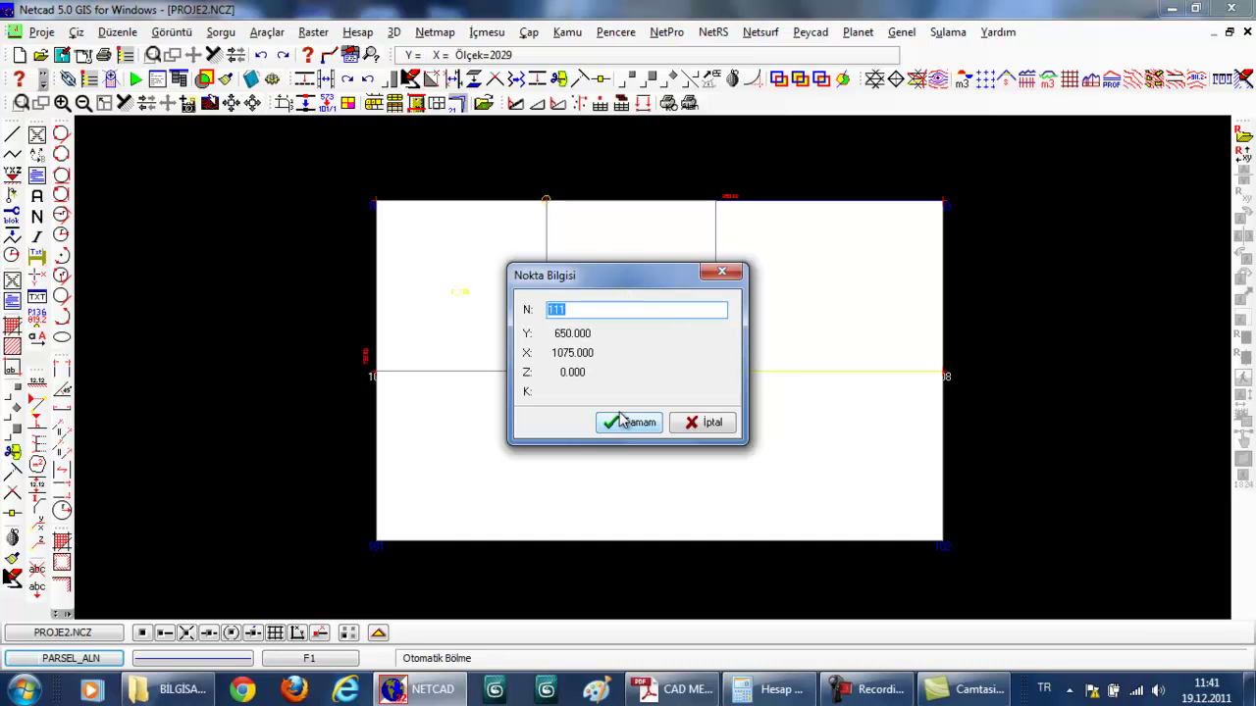
left_click(623, 424)
- Cut parcel 258/1_103 with a 50 frontage along the top edge, accepting corner point 113
left_click(622, 429)
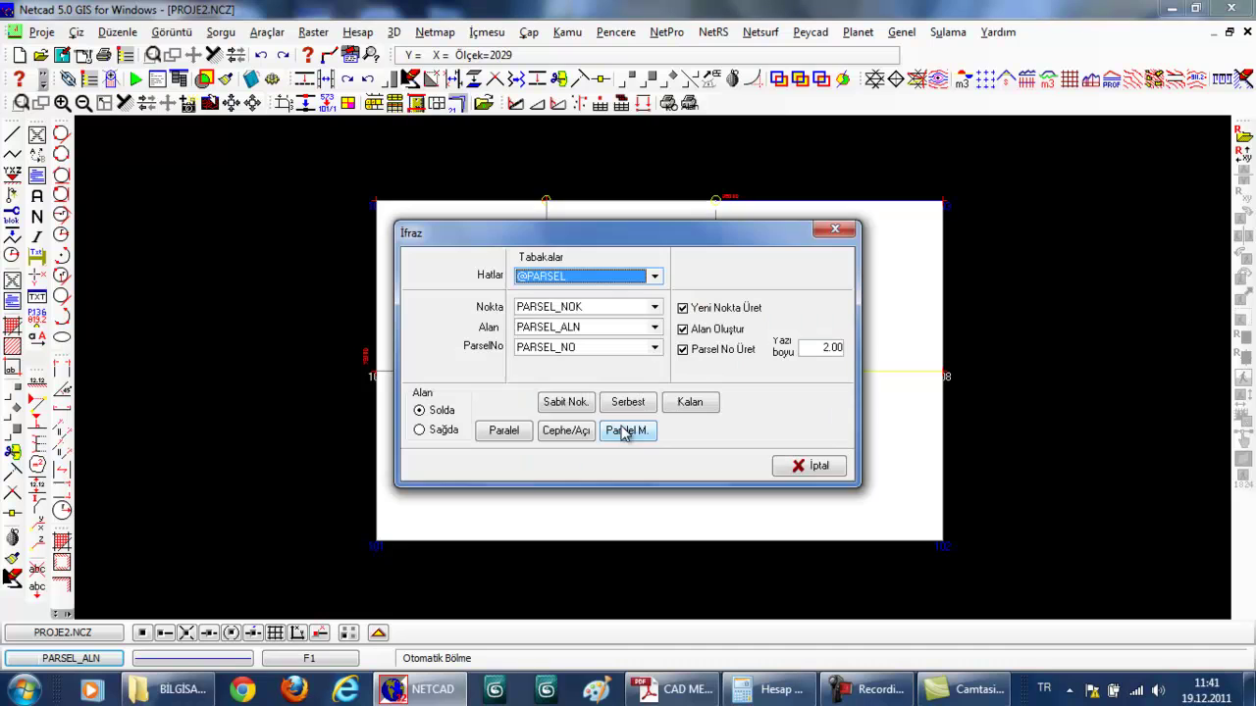
left_click(568, 434)
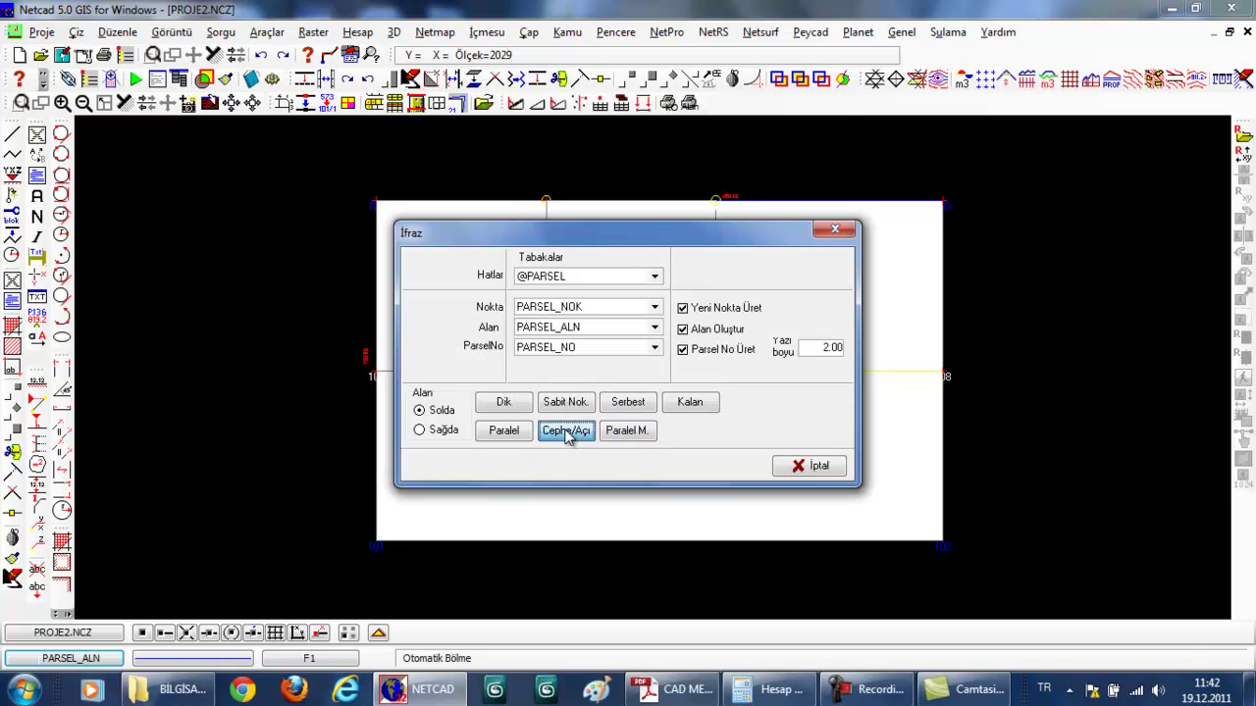
left_click(782, 275)
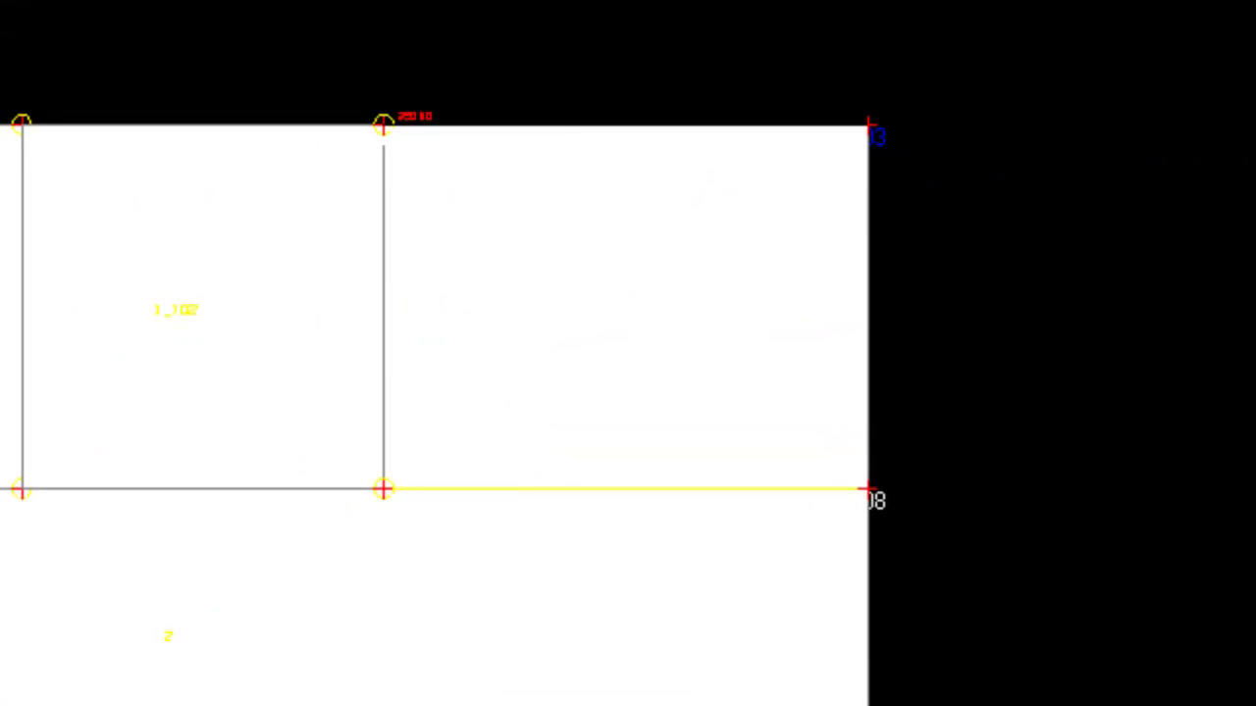
left_click(802, 200)
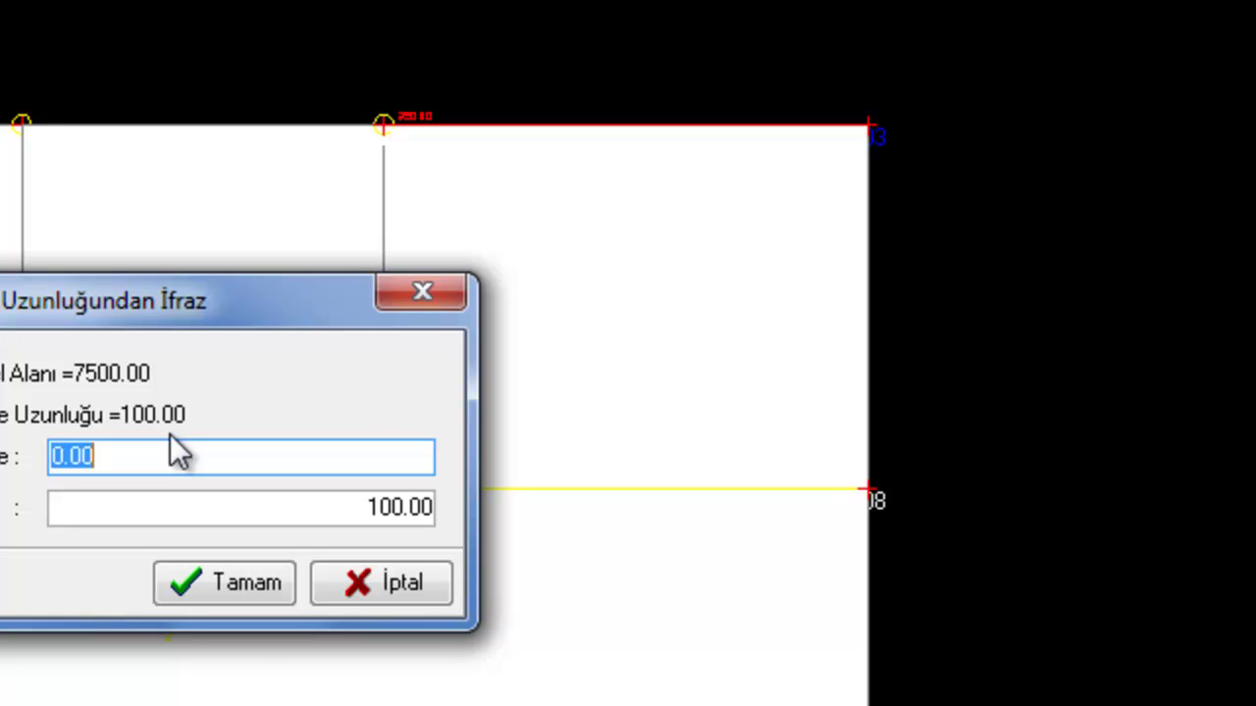
type("50")
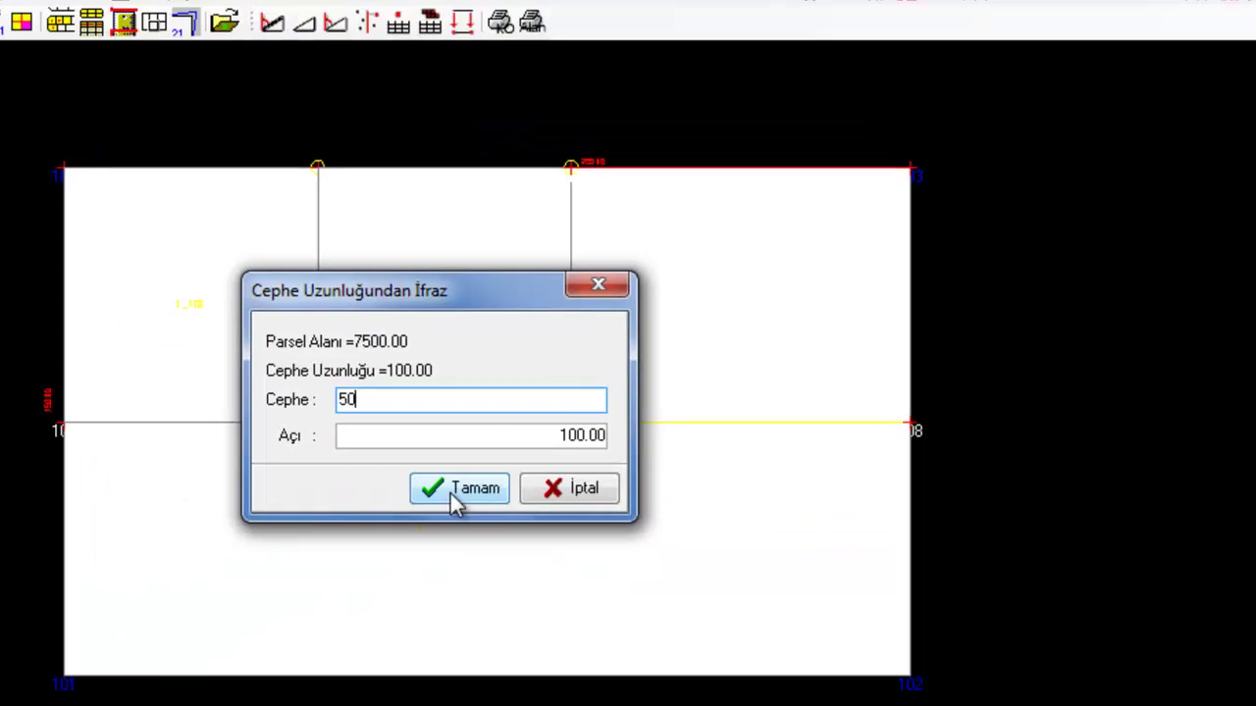
left_click(452, 496)
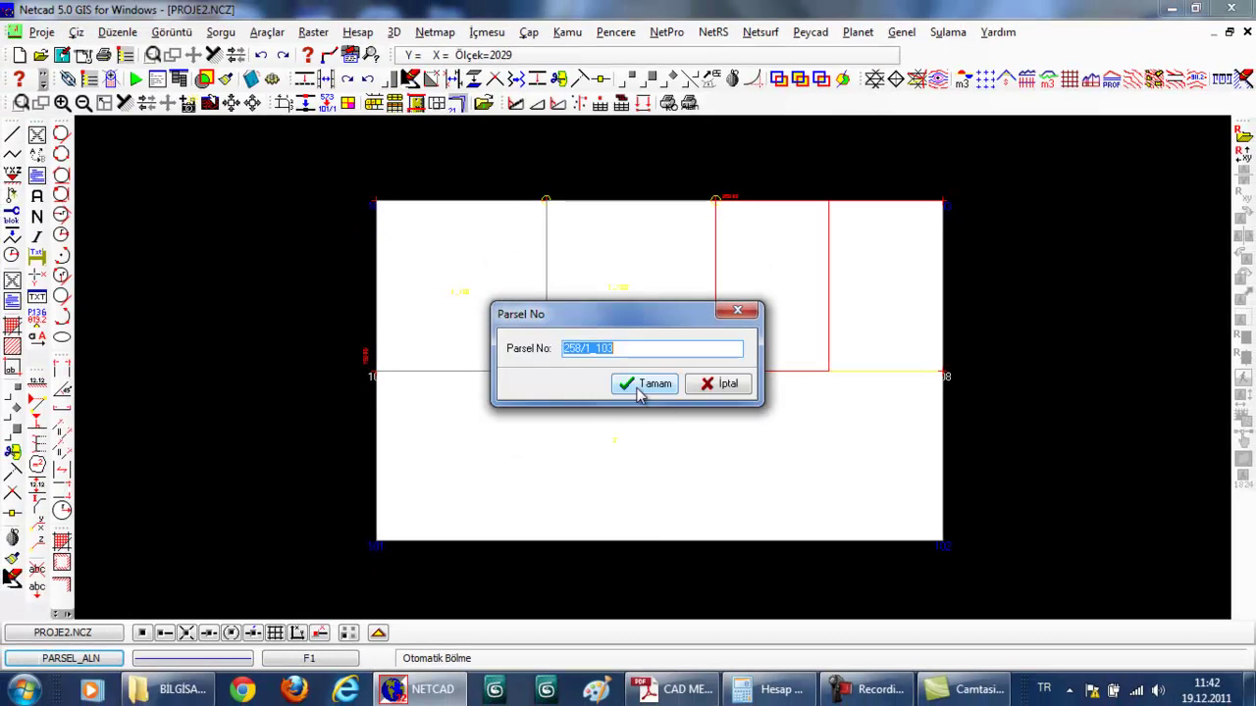
left_click(644, 384)
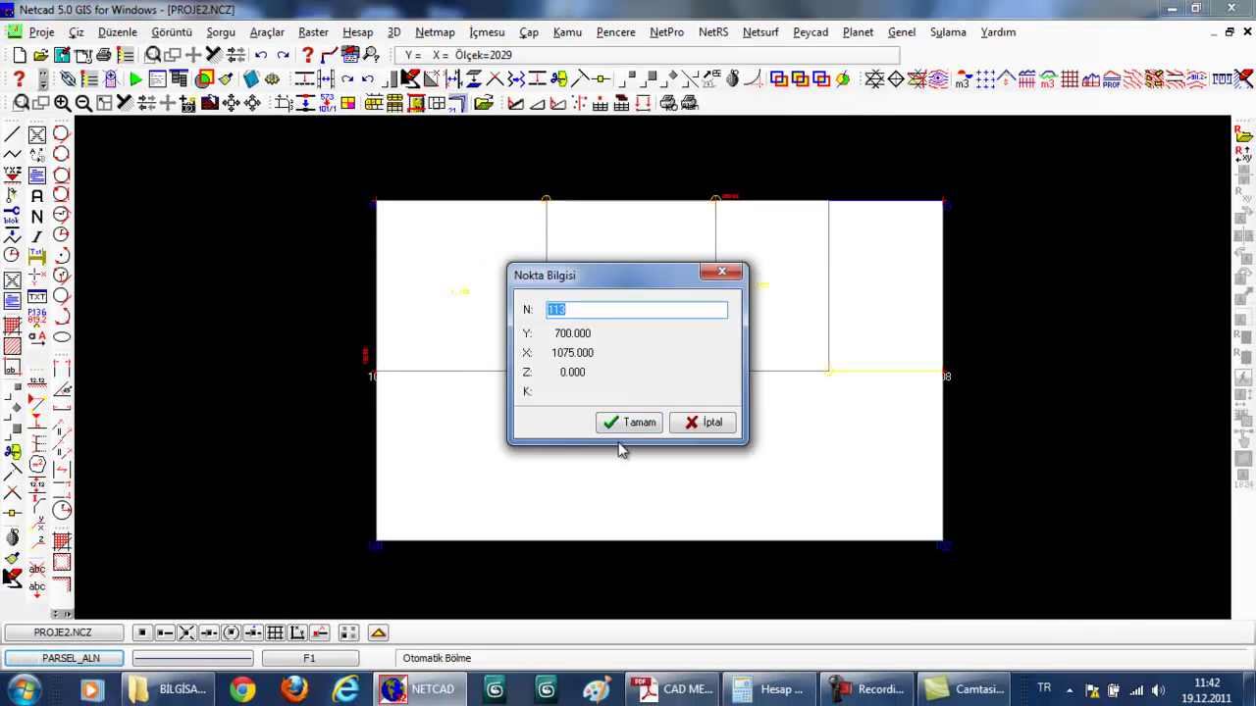
left_click(618, 427)
left_click(618, 429)
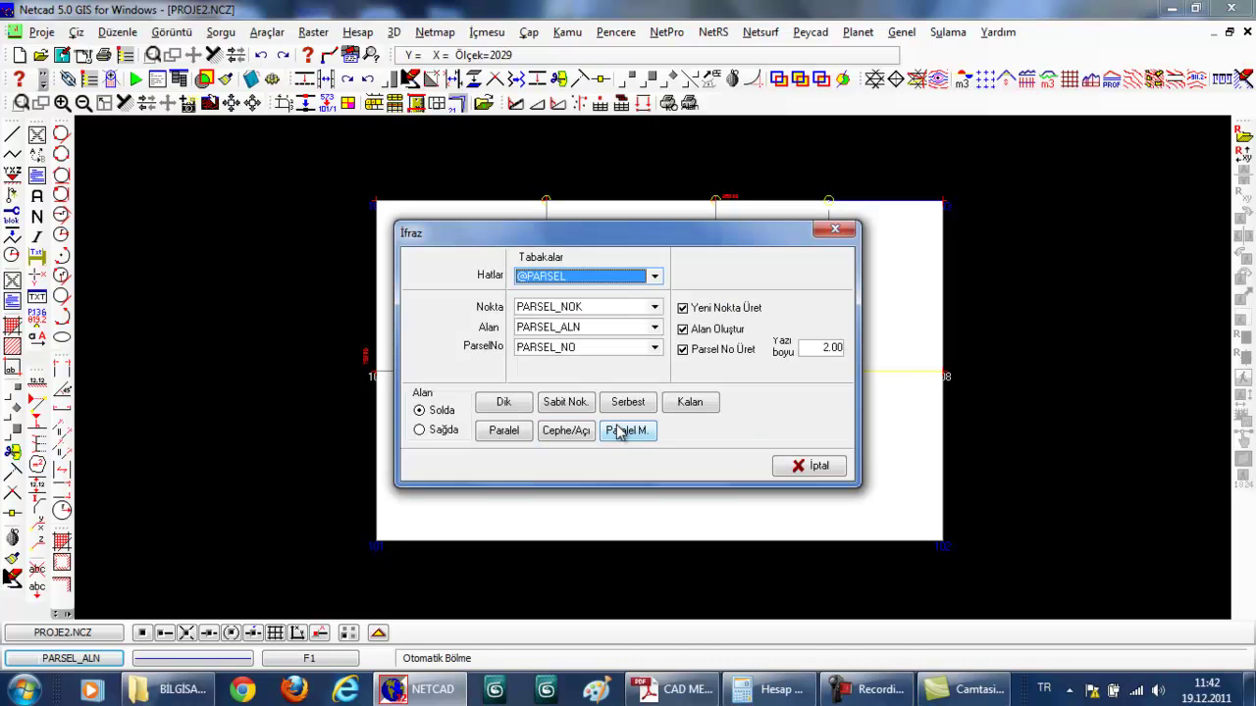
- Register the rightmost leftover area as the remainder parcel 258/1_104
left_click(691, 405)
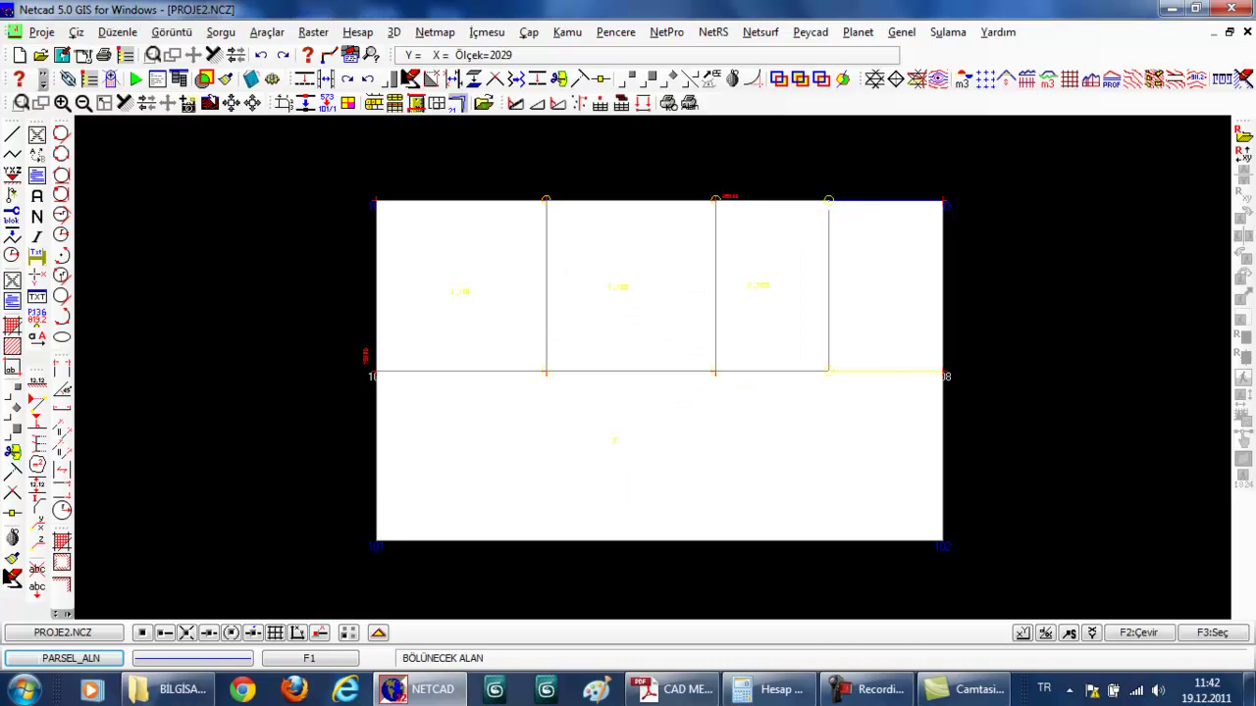
left_click(868, 268)
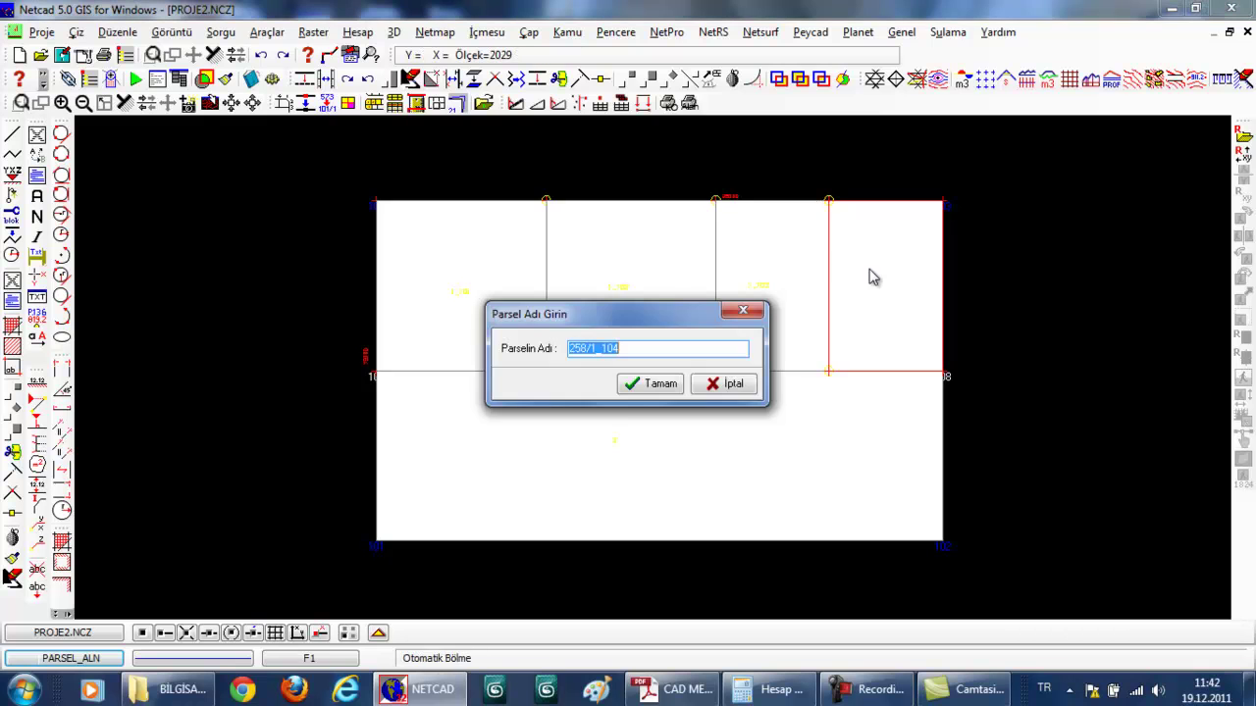
left_click(652, 384)
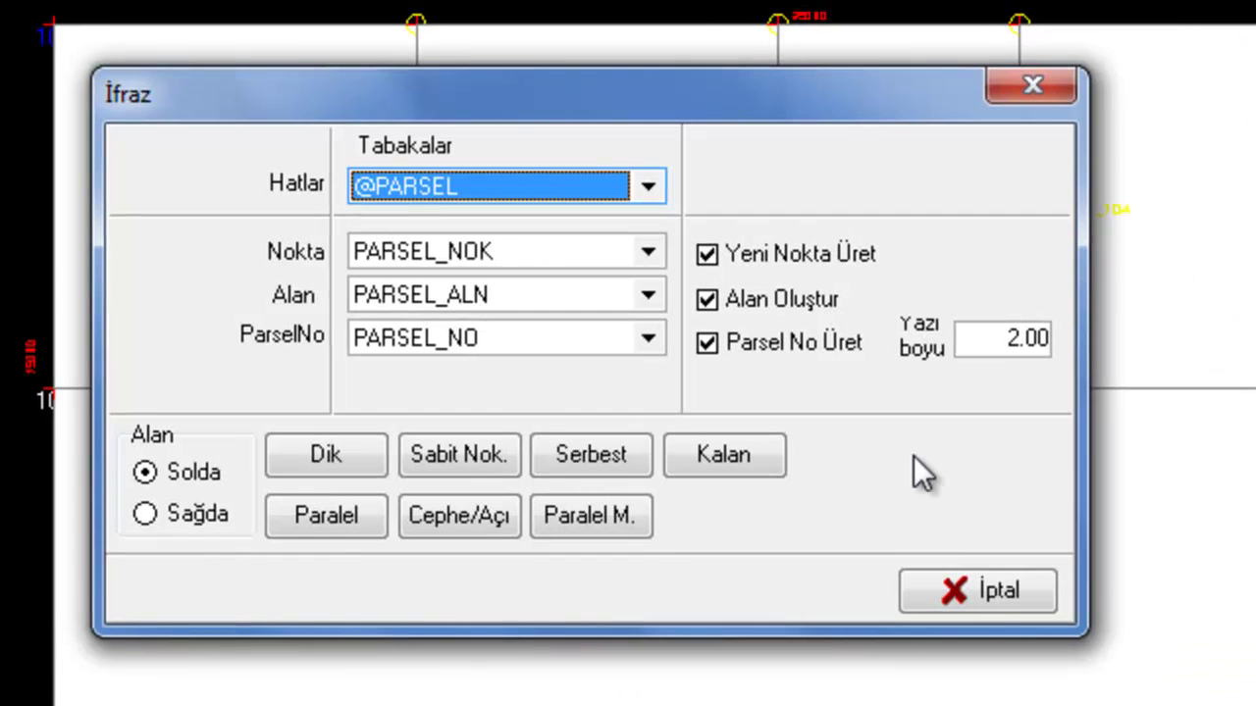
- Set divisions to the right side and cut parcel 258/1_105 with a 75 bottom frontage, adding point 116
left_click(145, 514)
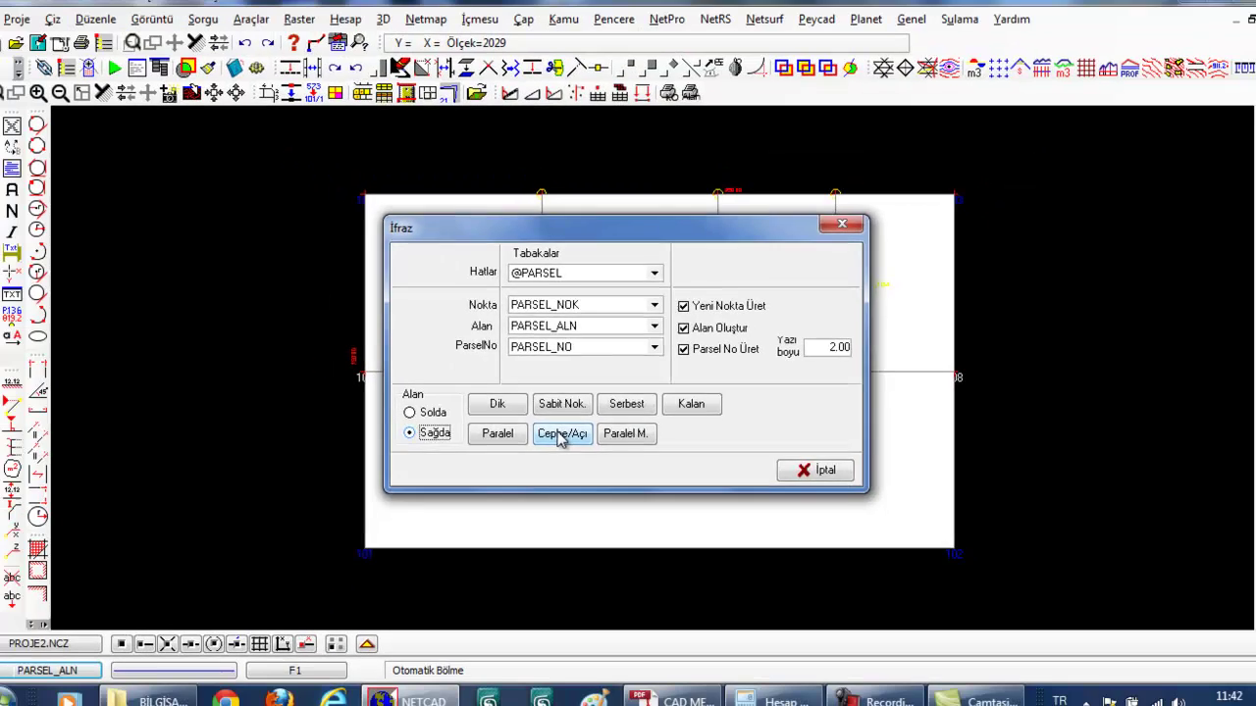
left_click(561, 435)
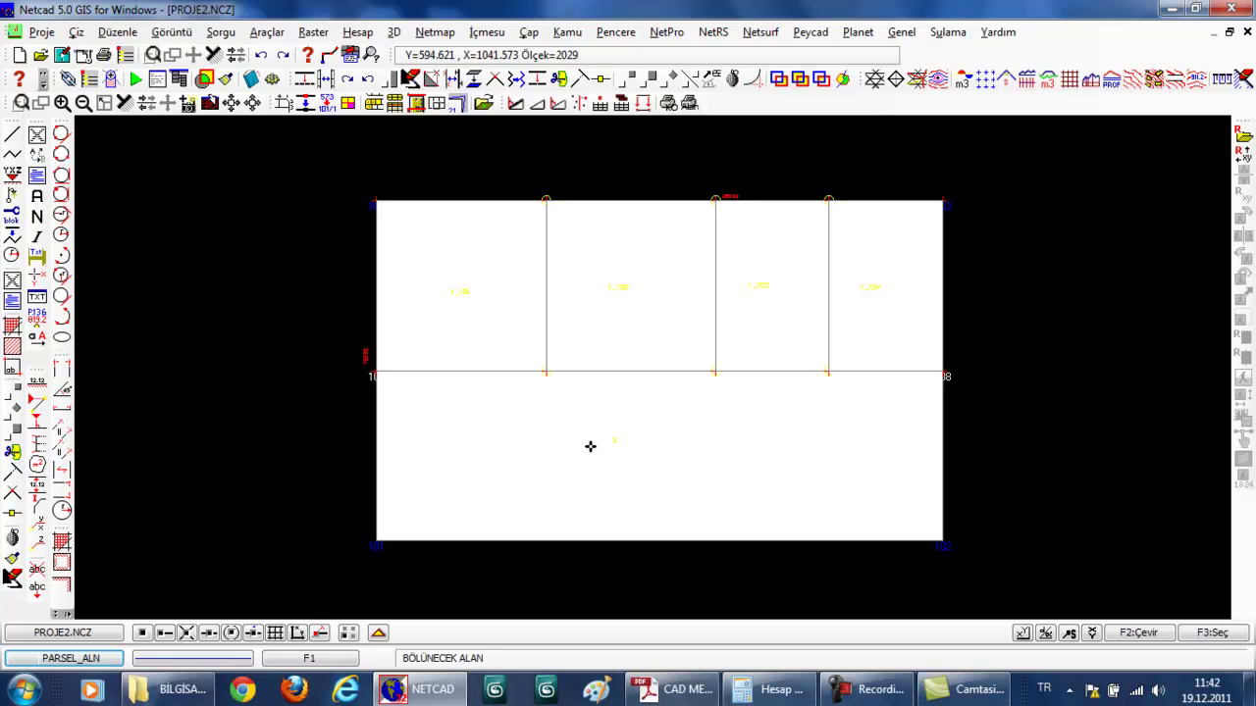
left_click(589, 446)
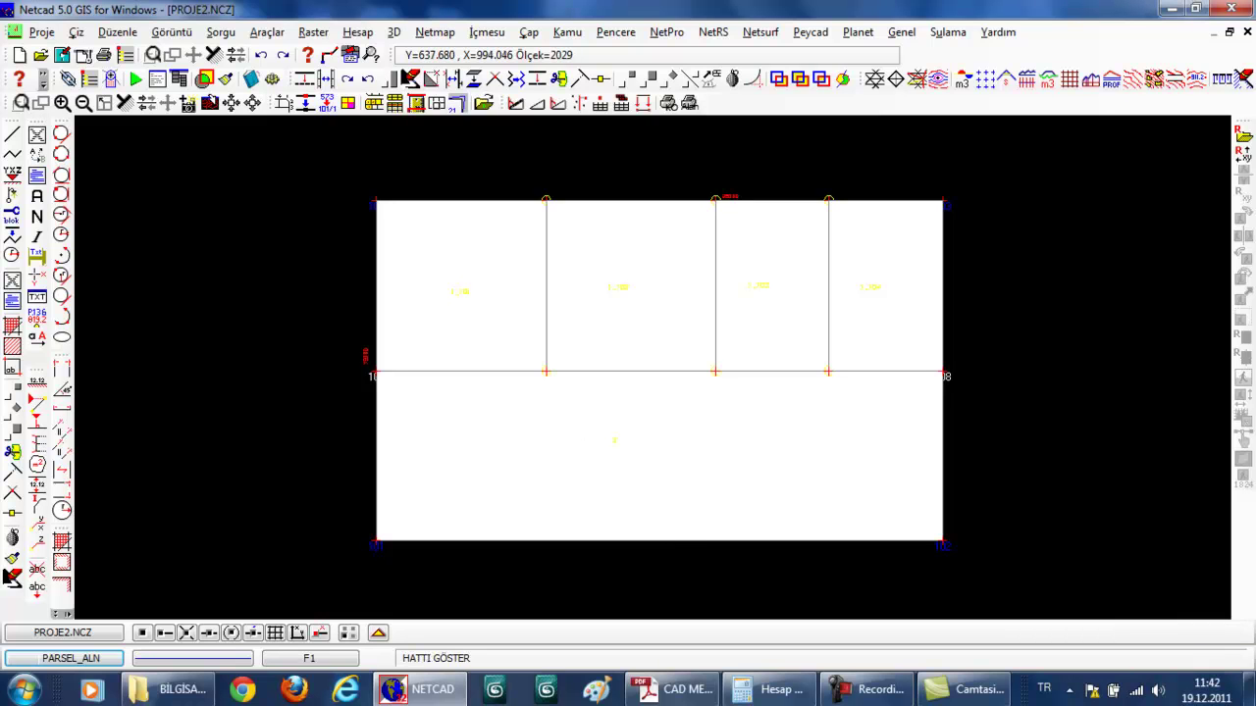
left_click(694, 541)
type("75")
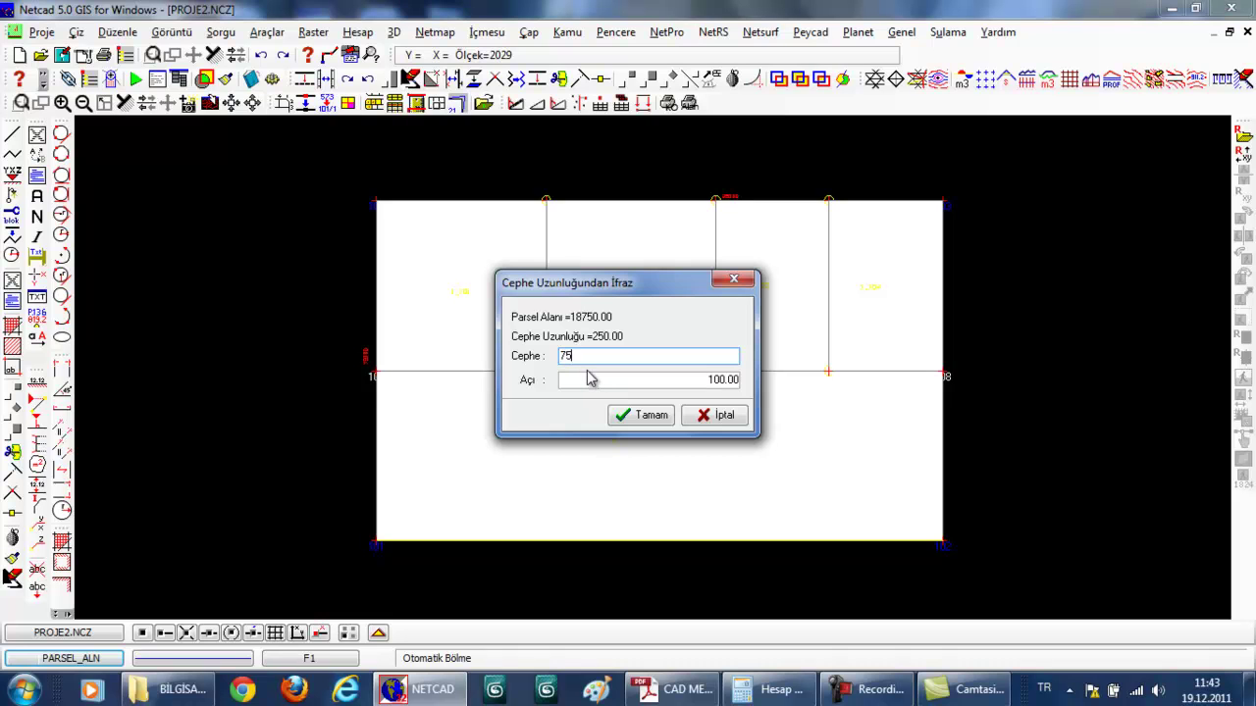
left_click(628, 417)
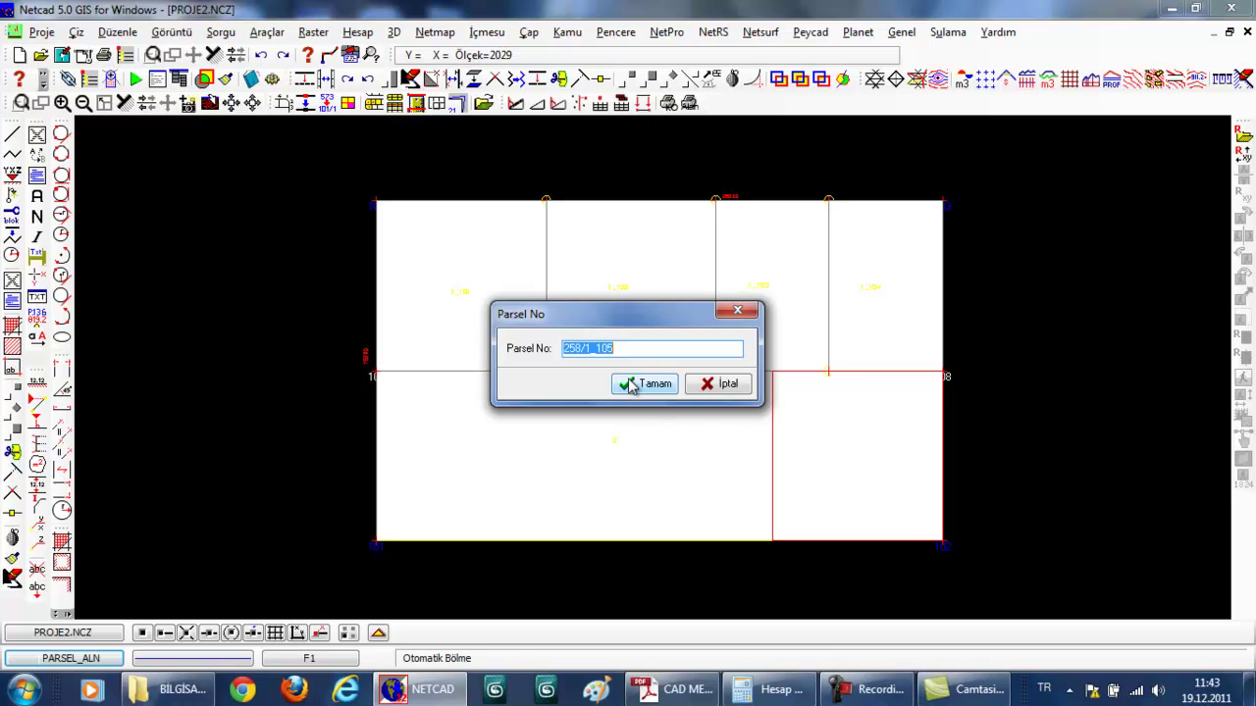
left_click(631, 385)
left_click(867, 446)
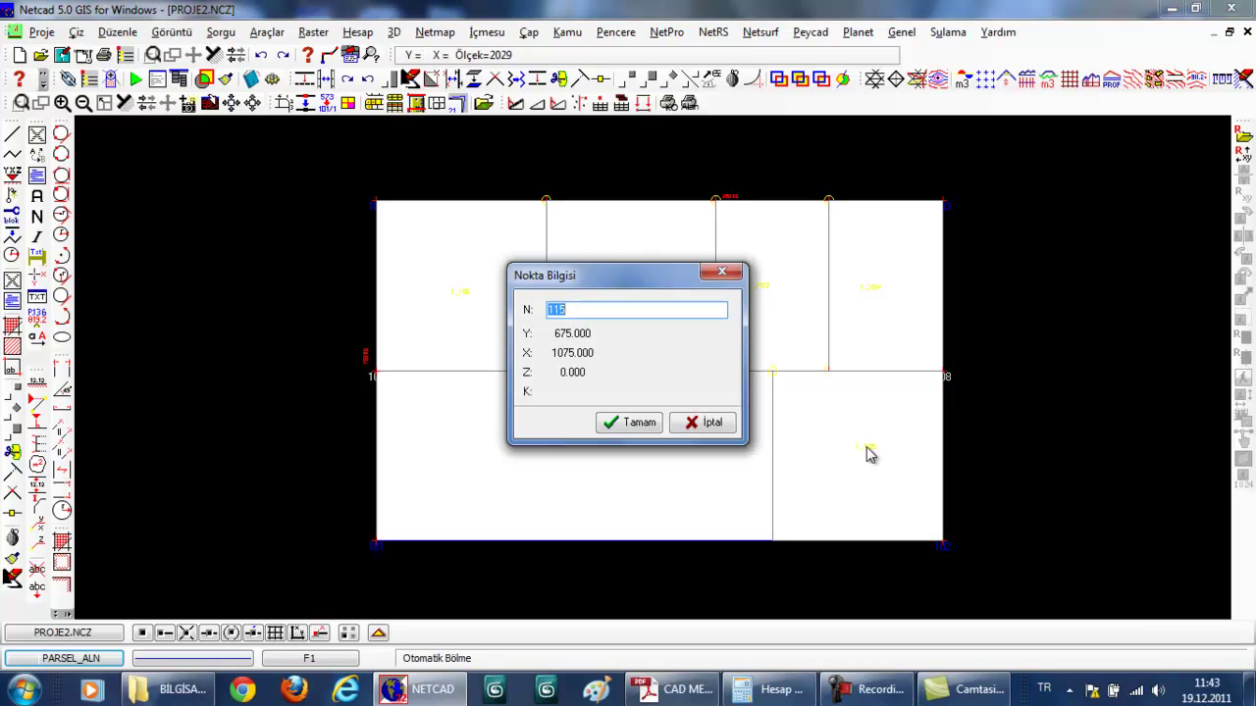
left_click(643, 424)
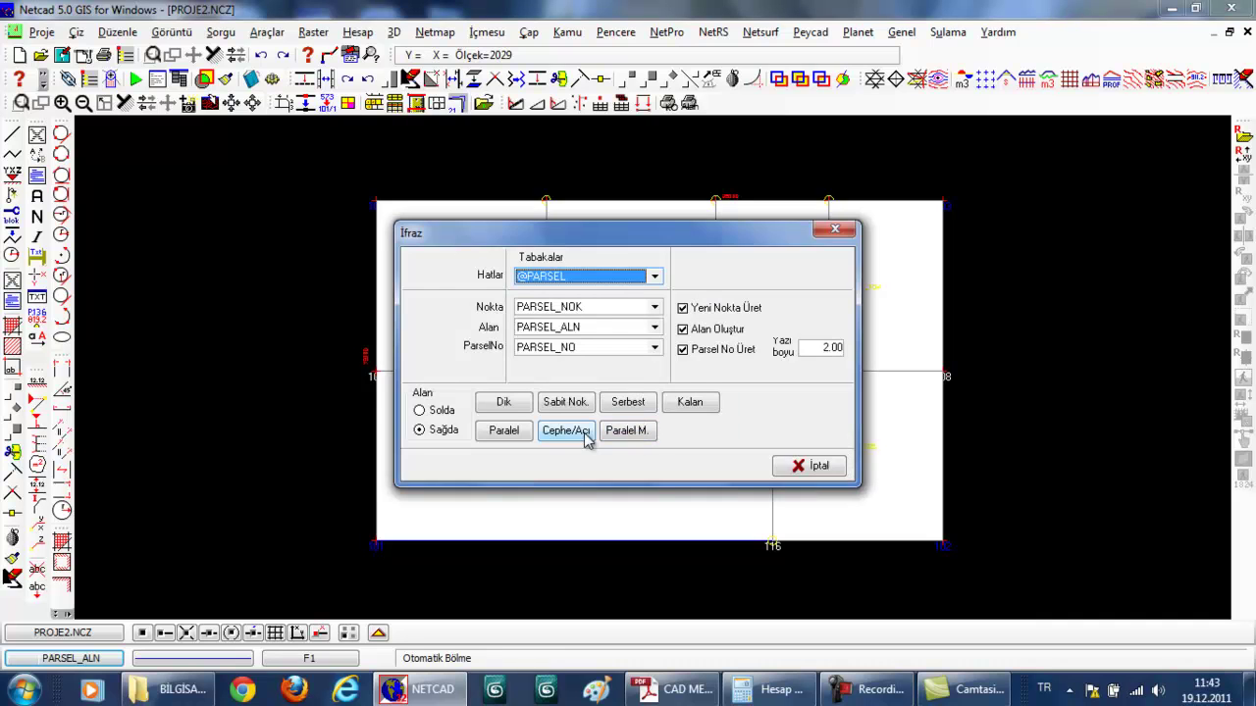
- Cut another 75-frontage parcel along the bottom edge, labelling it and accepting corner point 117
left_click(565, 431)
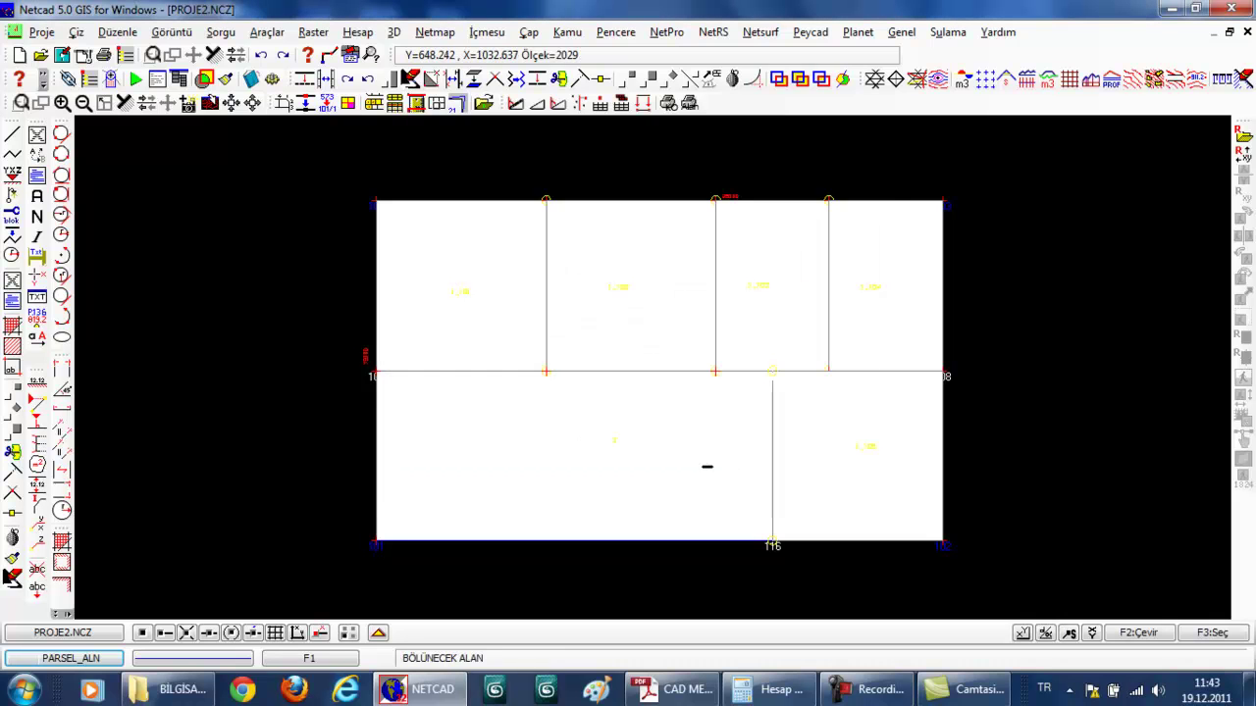
left_click(690, 465)
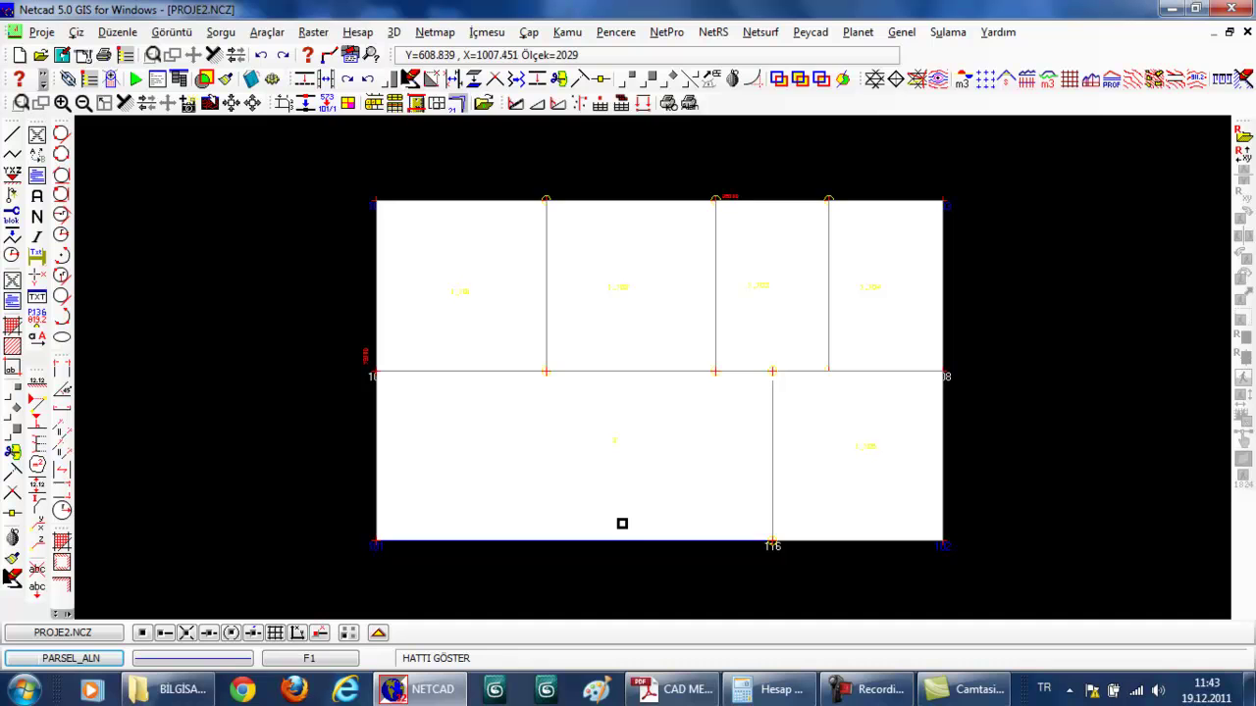
left_click(615, 540)
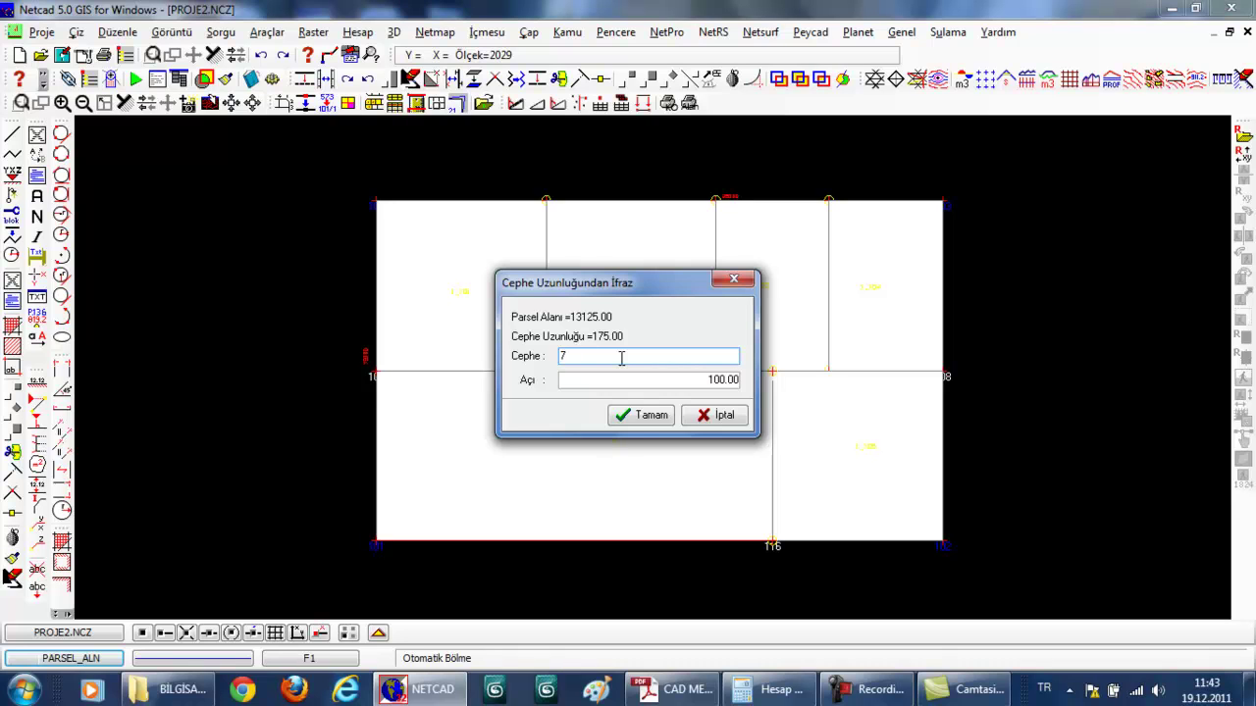
left_click(621, 416)
left_click(639, 384)
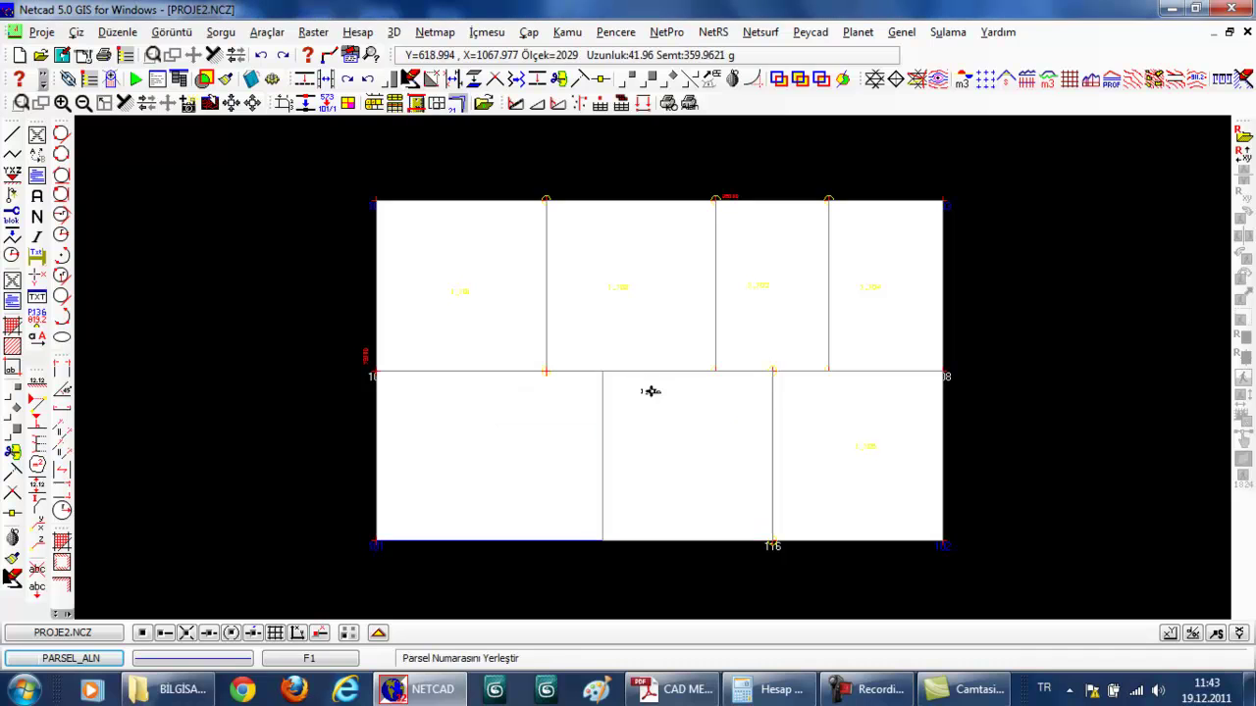
left_click(684, 443)
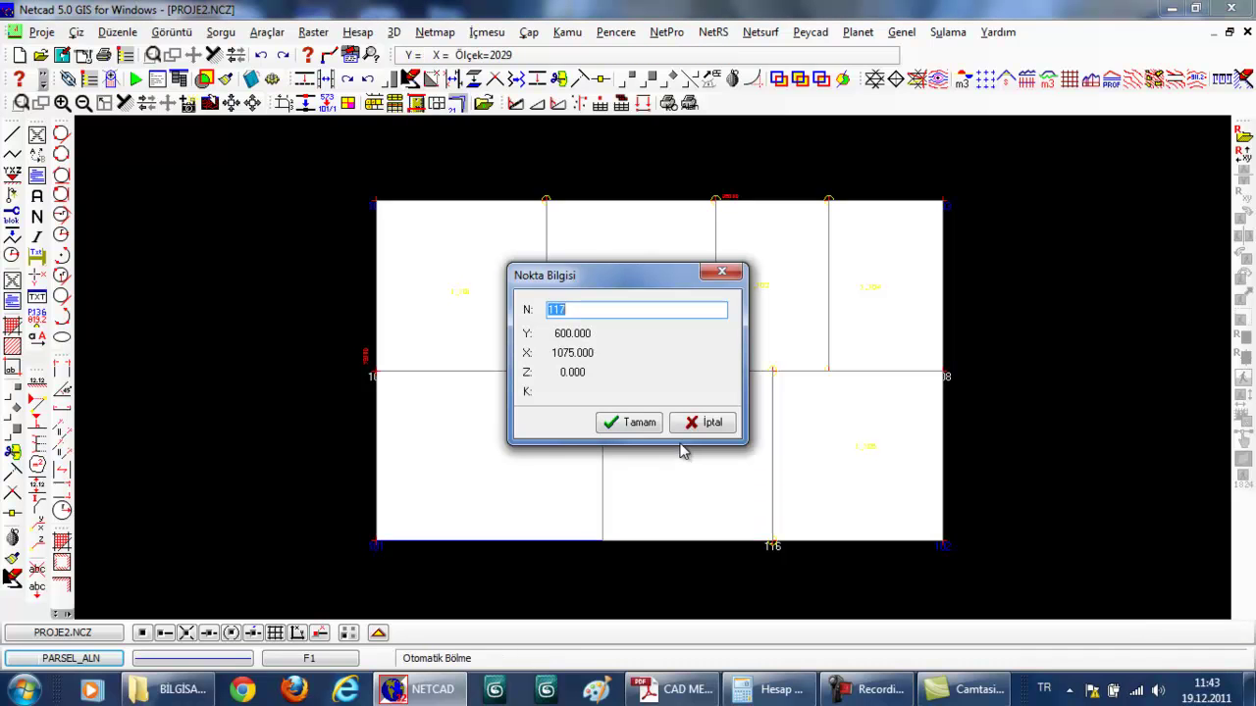
left_click(628, 426)
- Accept corner point 118 and cut a 50-frontage parcel from the bottom-left area
left_click(628, 428)
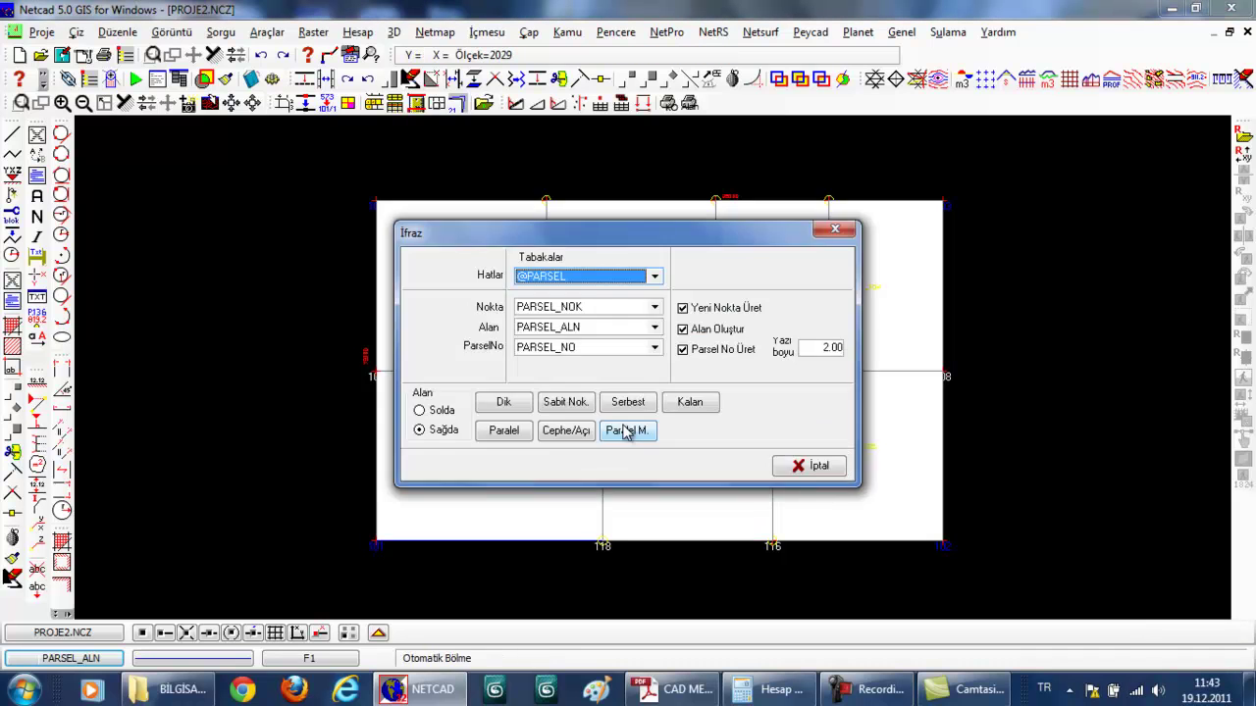
left_click(565, 432)
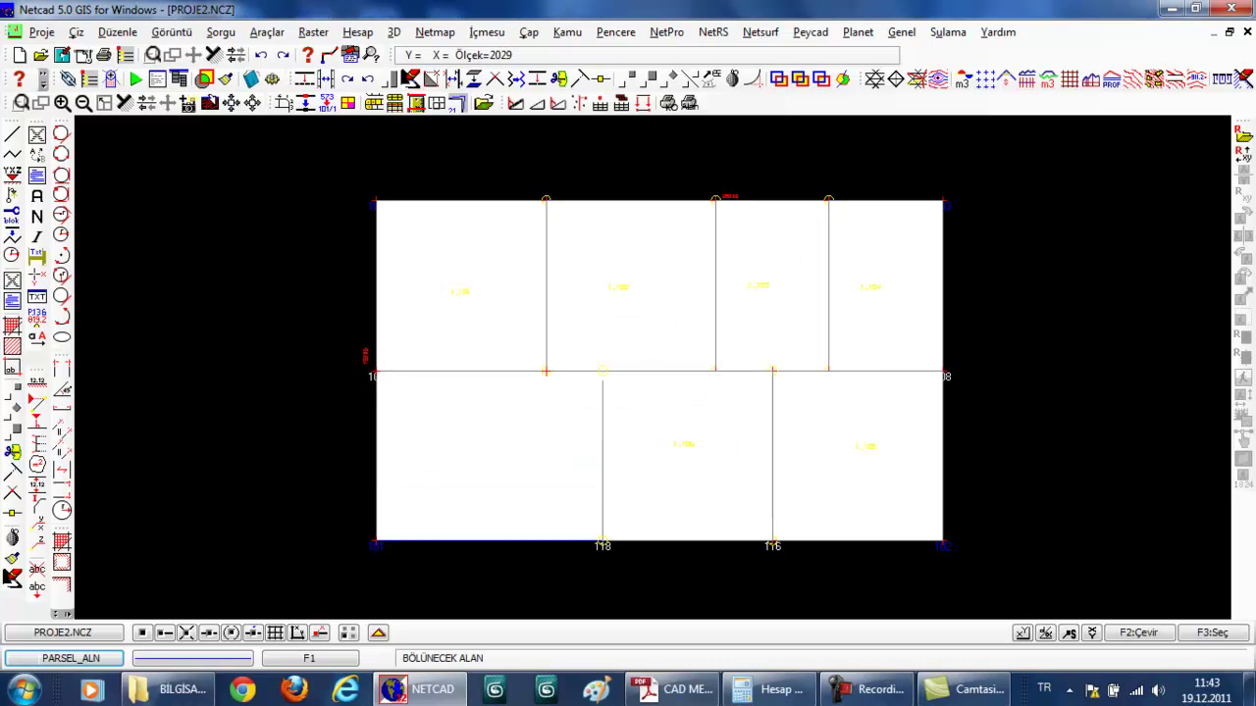
left_click(524, 449)
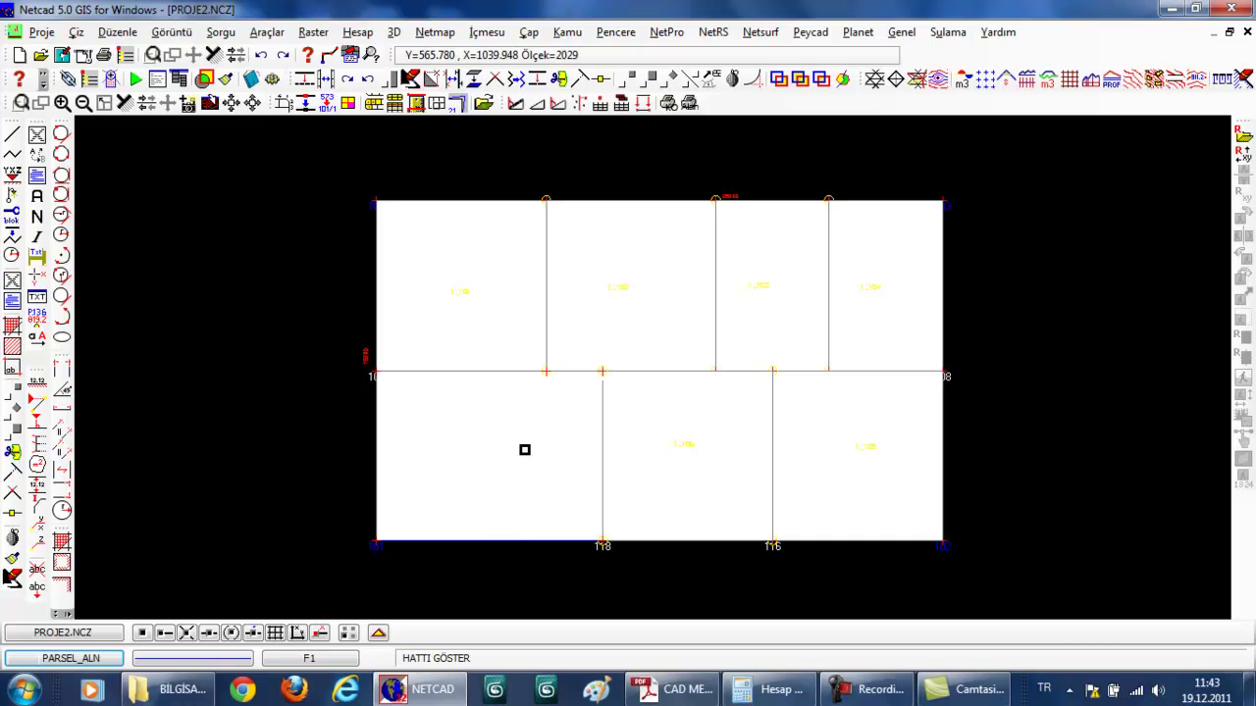
left_click(510, 540)
type("50")
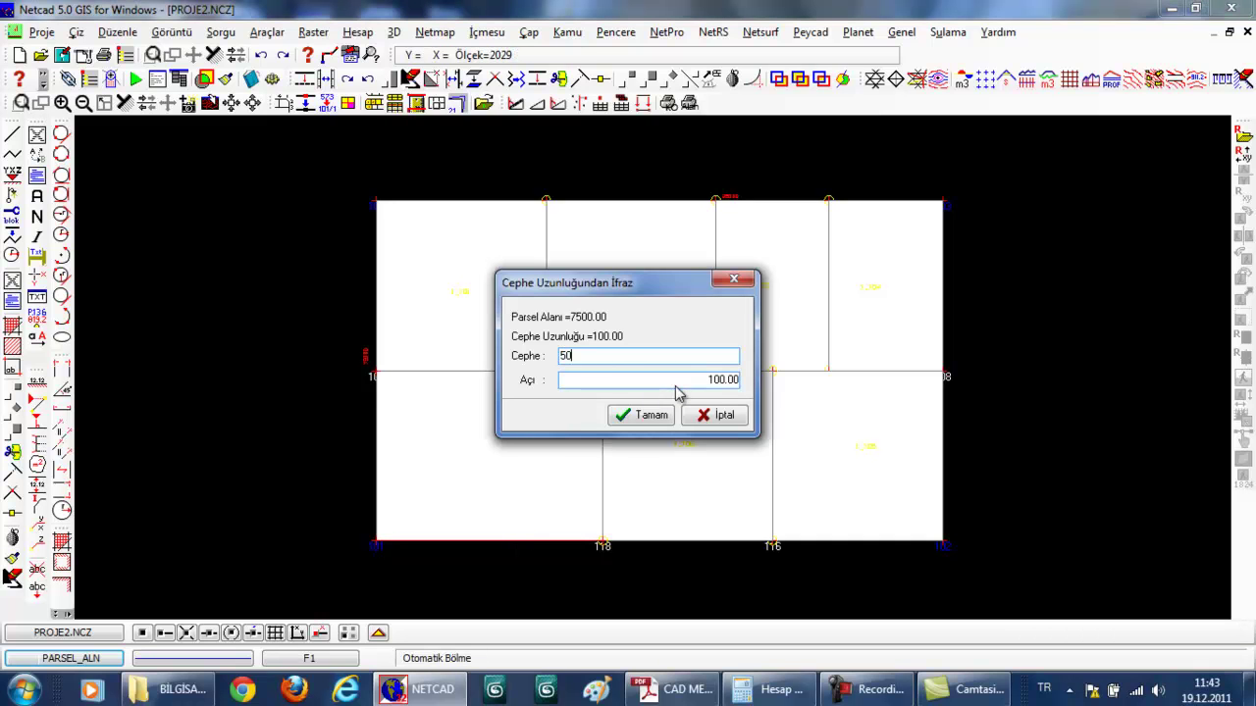
left_click(636, 419)
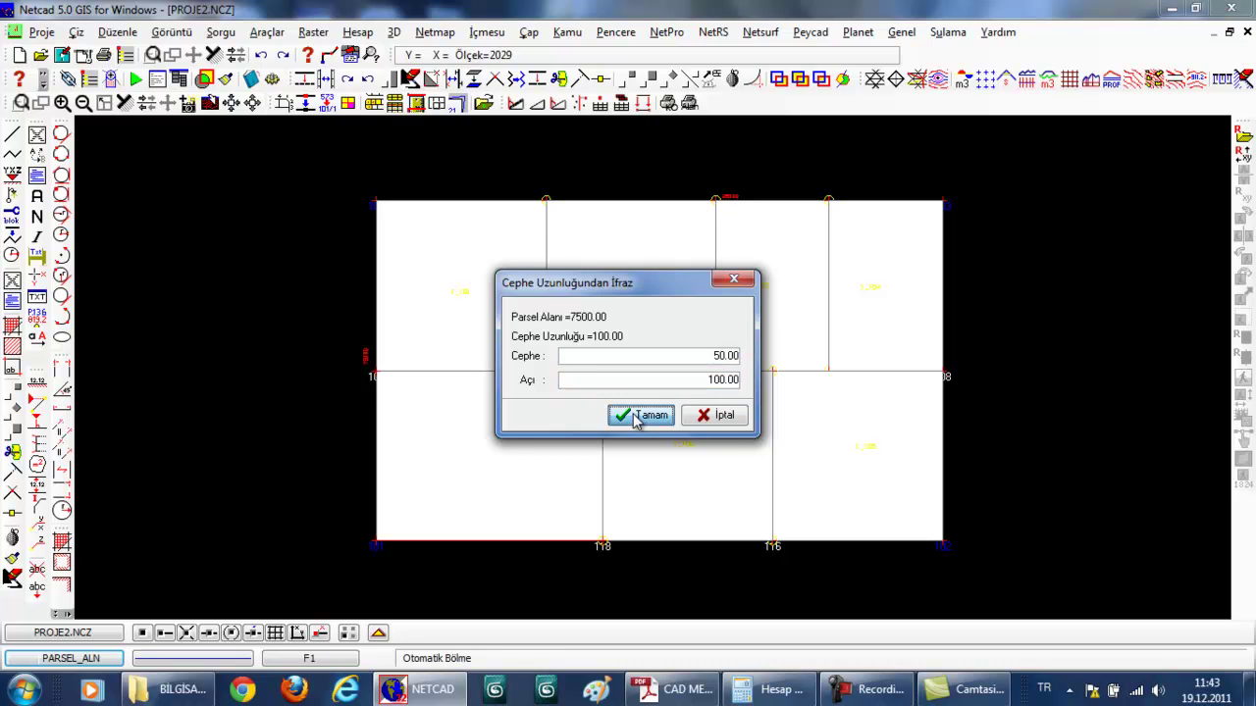
left_click(650, 382)
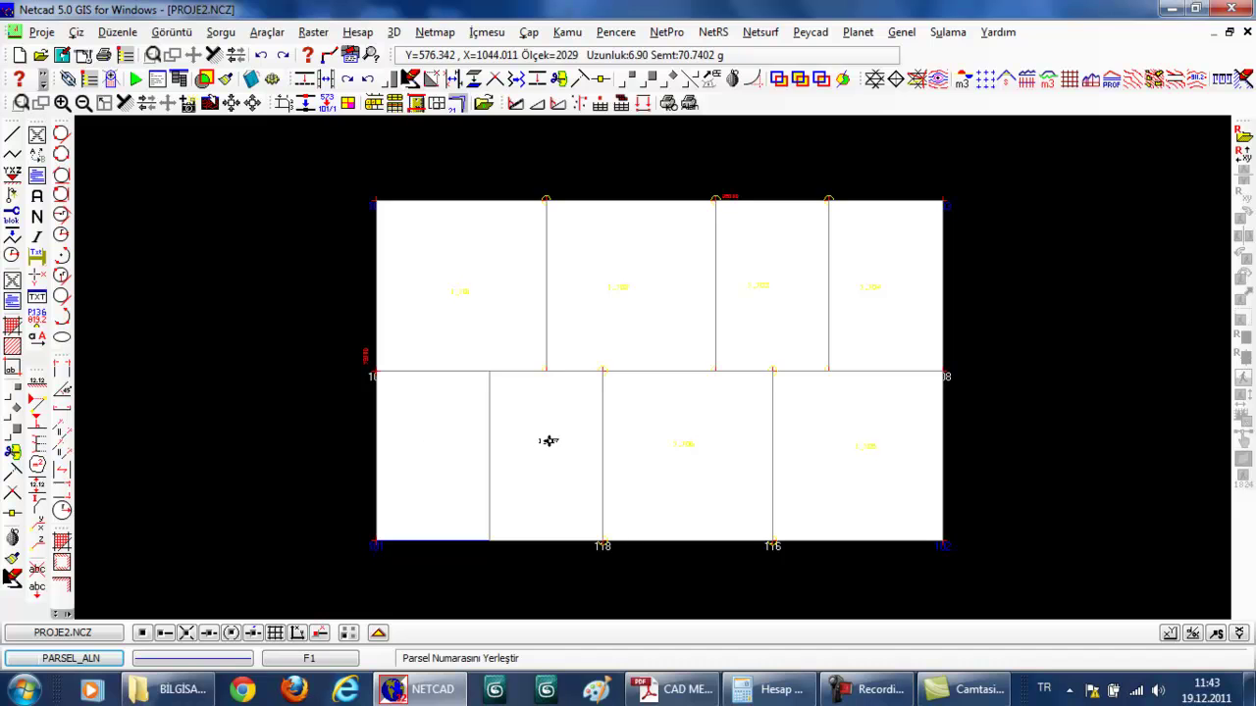
- Define the remaining lower-left piece by its corners and register it as labelled parcel 258/1_108
left_click(549, 441)
left_click(602, 422)
left_click(616, 420)
left_click(616, 422)
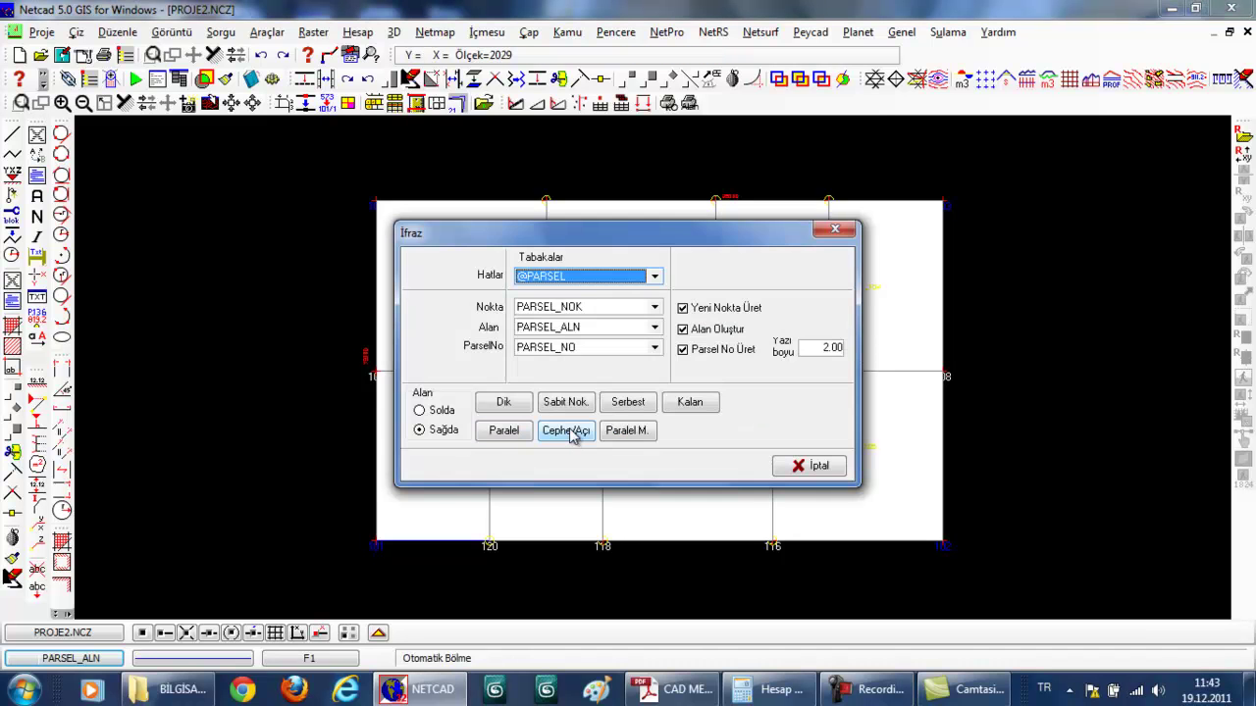
left_click(688, 404)
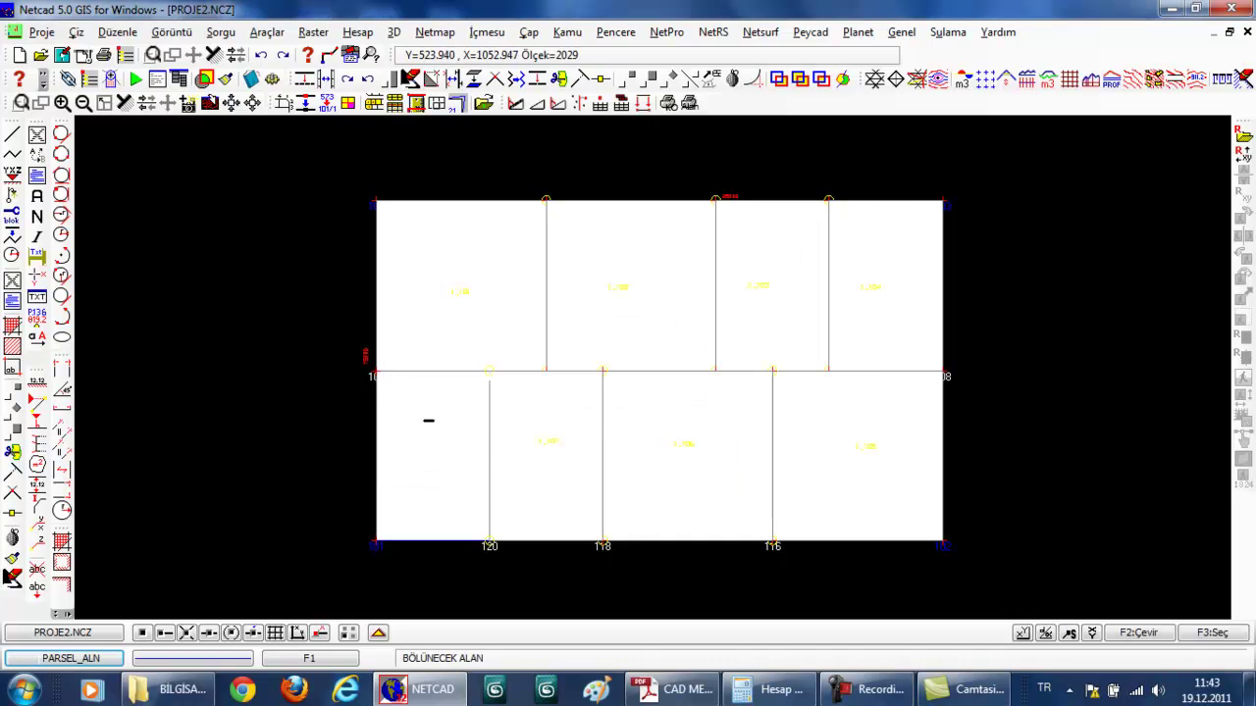
left_click(412, 437)
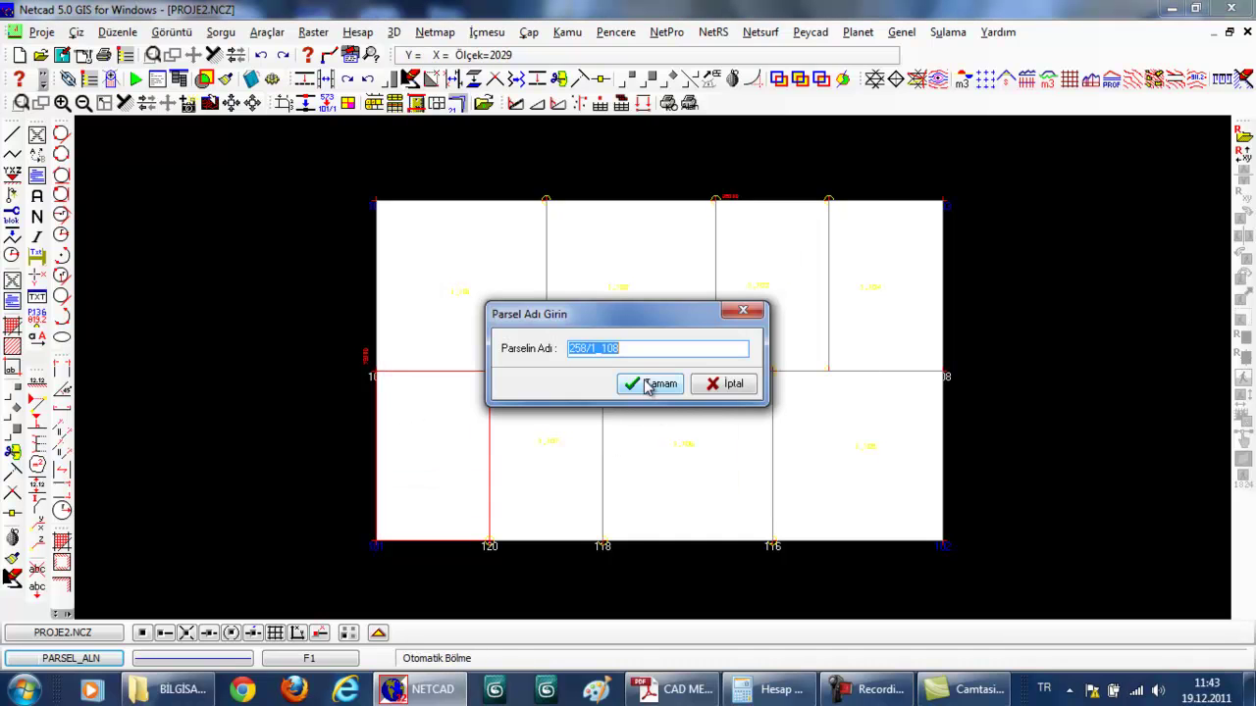
left_click(650, 383)
left_click(423, 450)
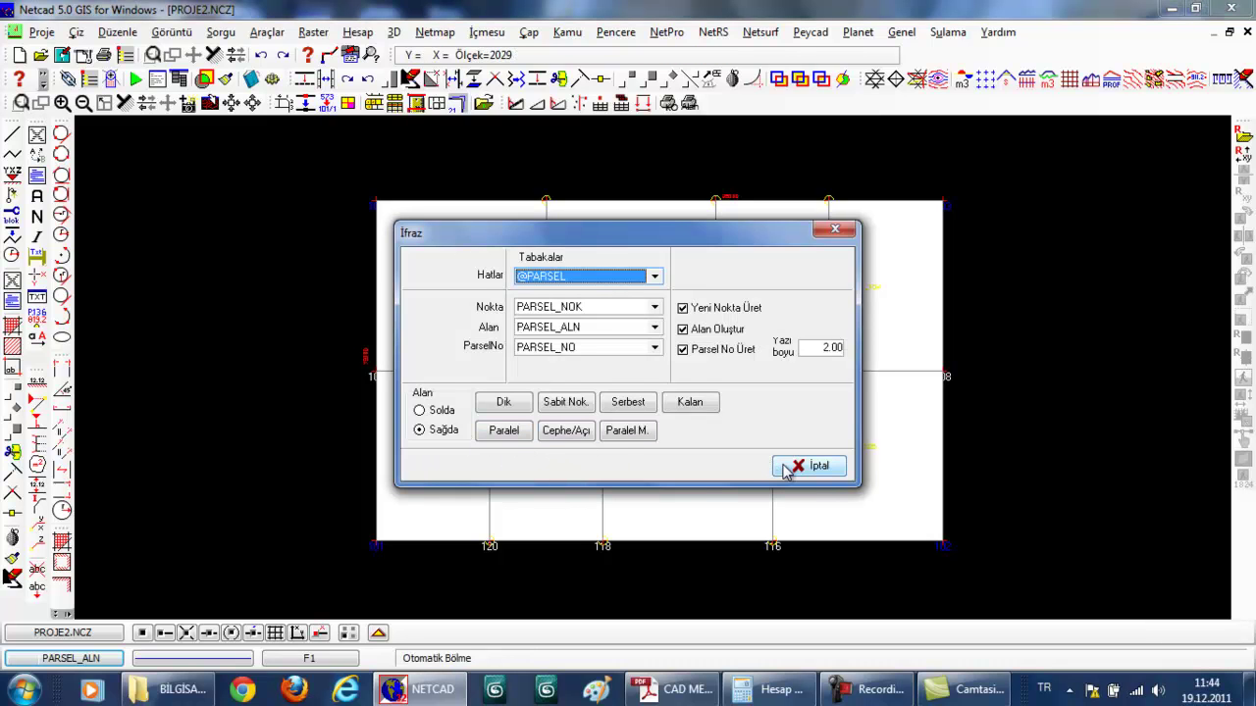
left_click(791, 470)
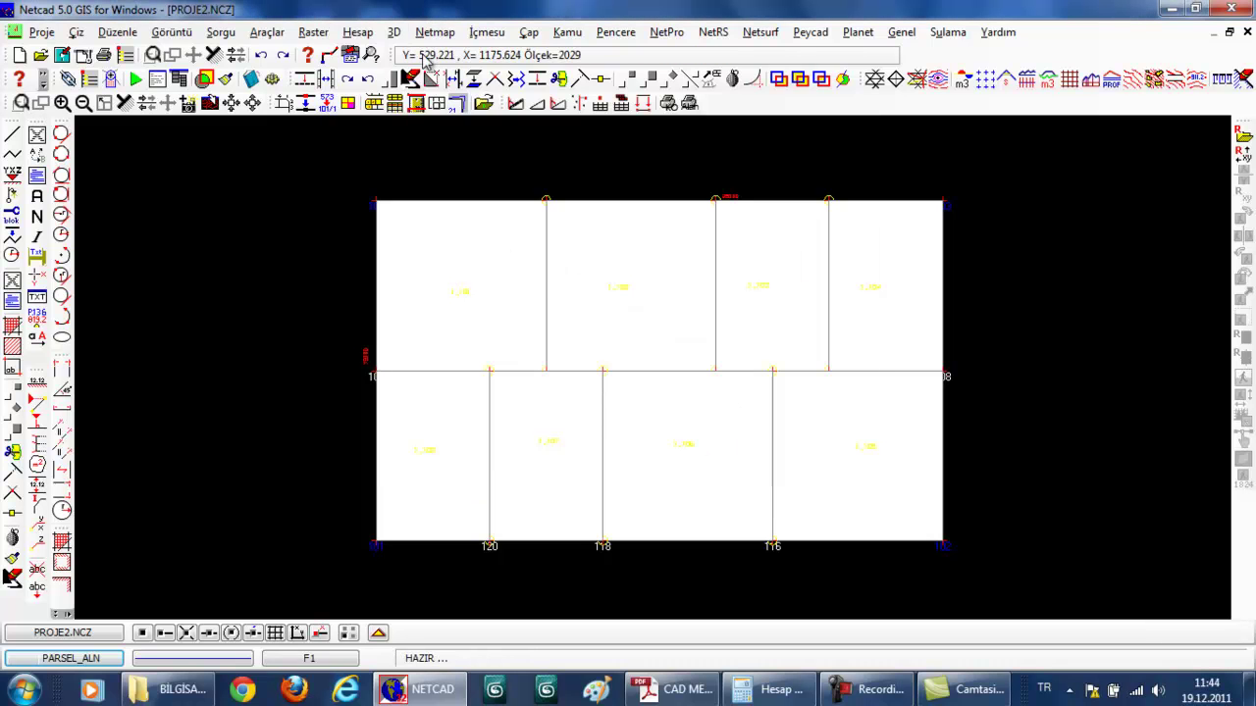
- Turn on the ADA_ALN layer and launch the Parsel Editörü from Netmap
left_click(71, 658)
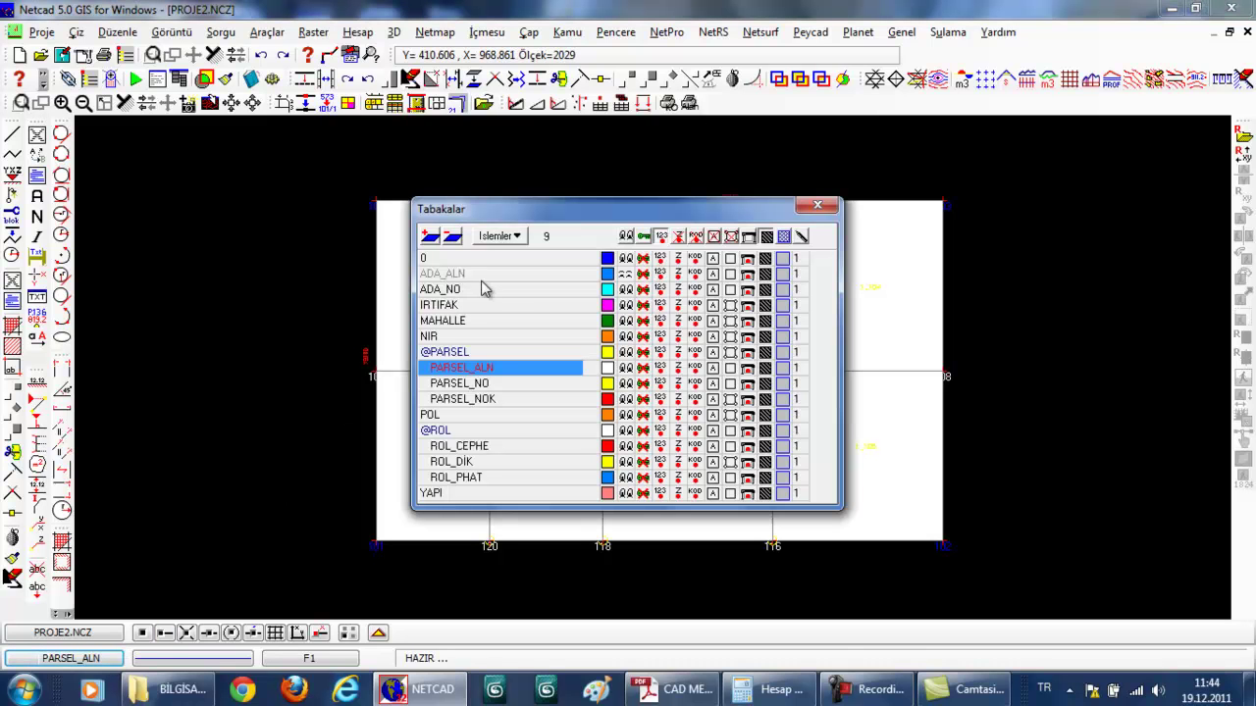
left_click(626, 275)
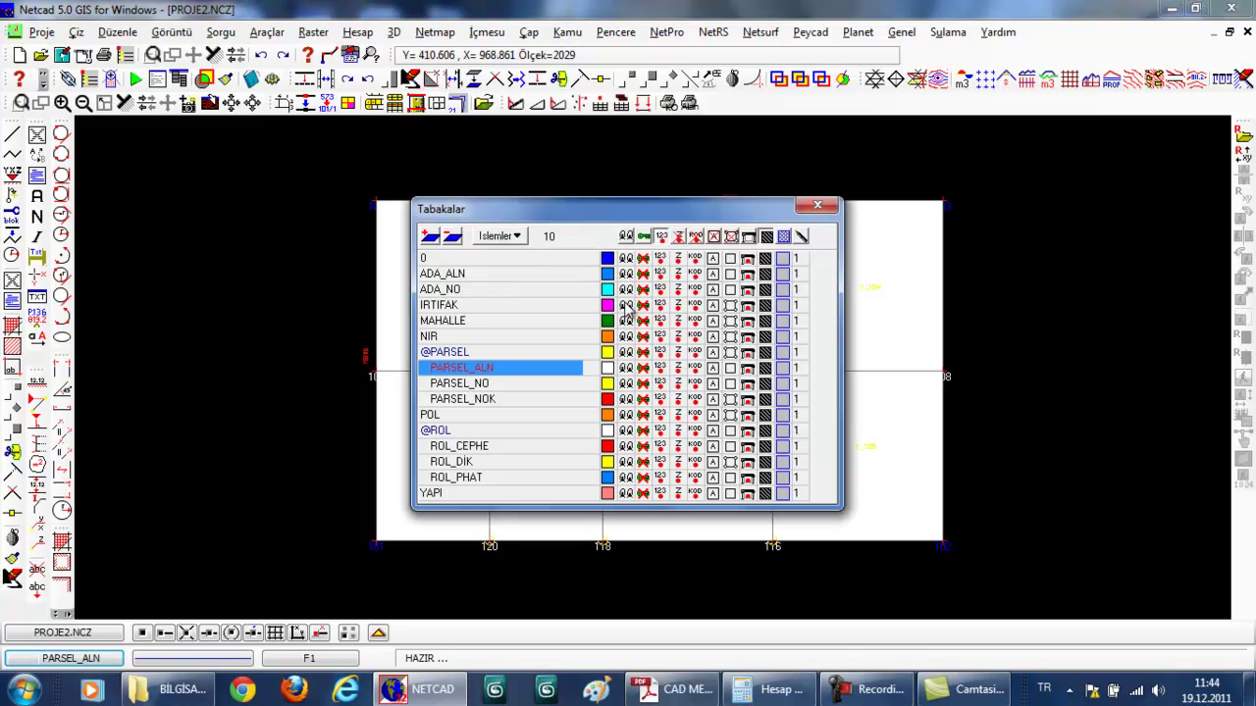
left_click(1019, 262)
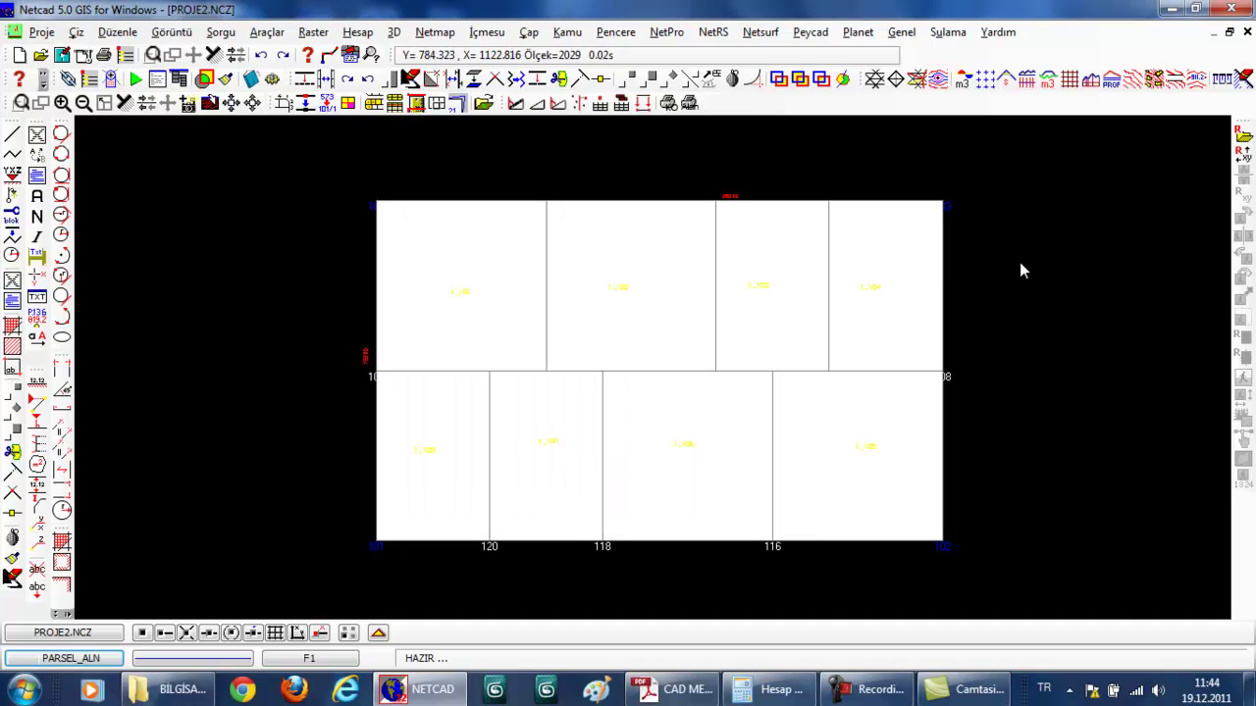
left_click(434, 32)
left_click(474, 126)
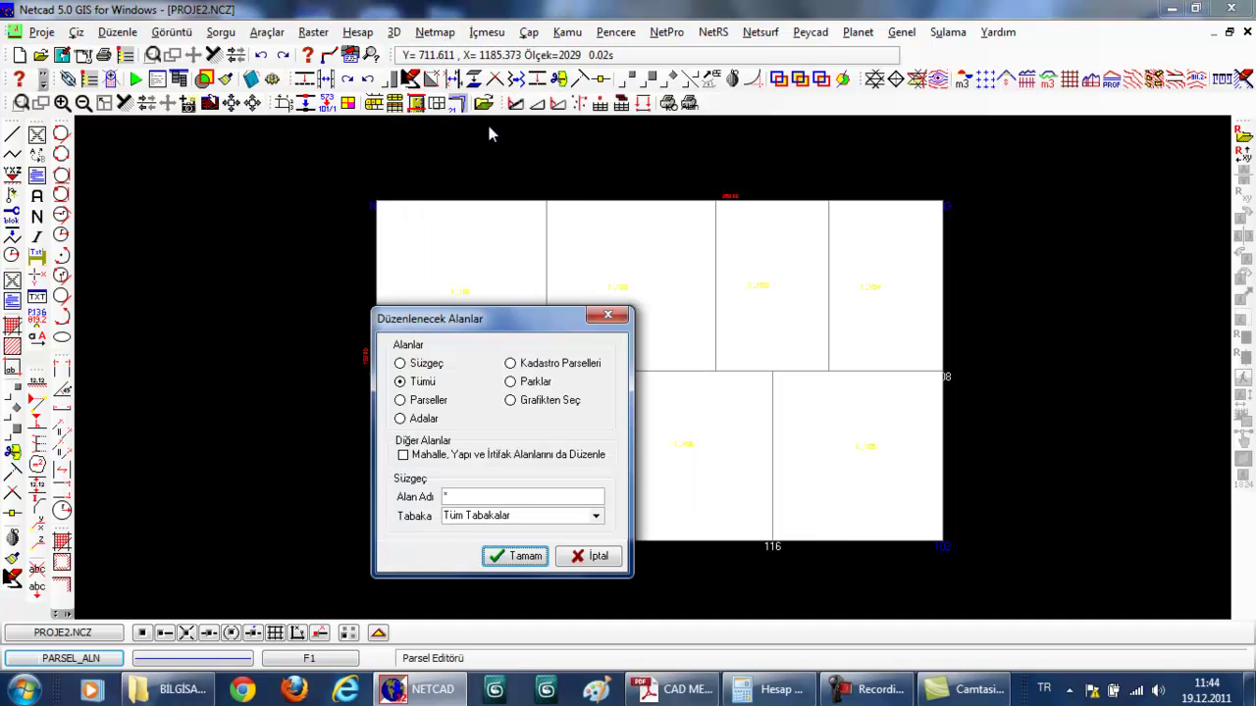
- Confirm editing all areas and select parcel 258/1, moving the table aside
left_click(517, 556)
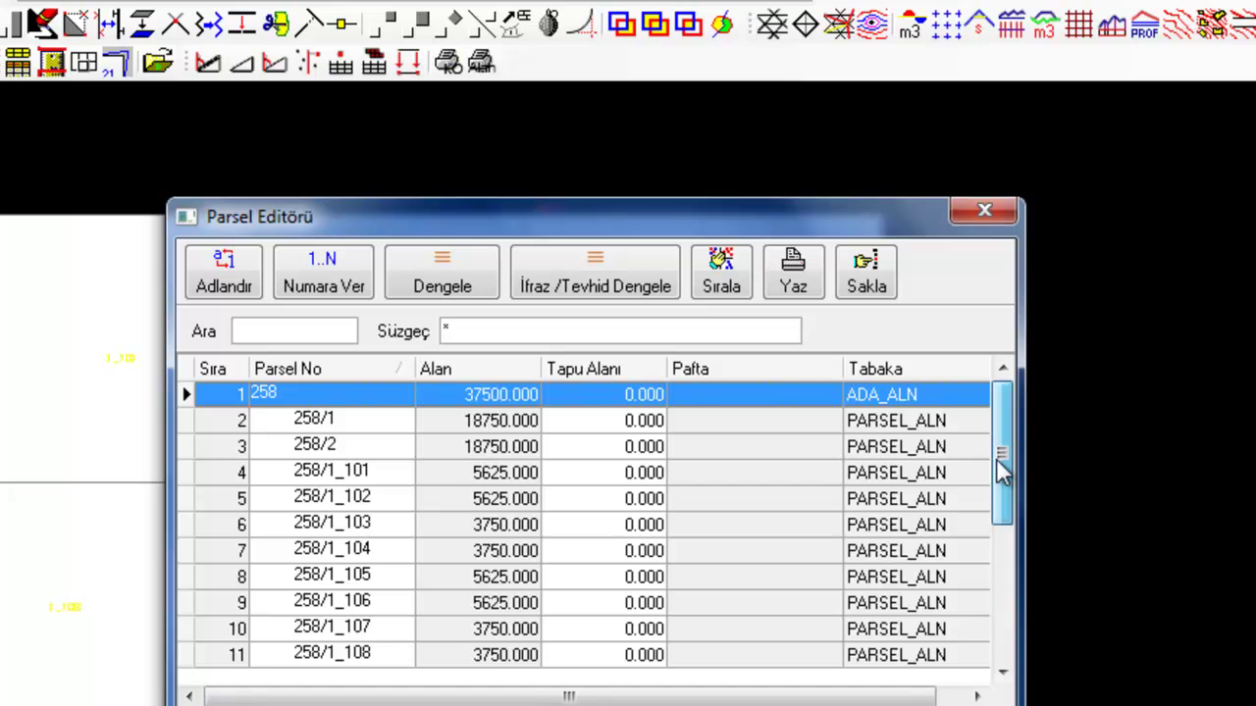
left_click_drag(1000, 471, 1003, 626)
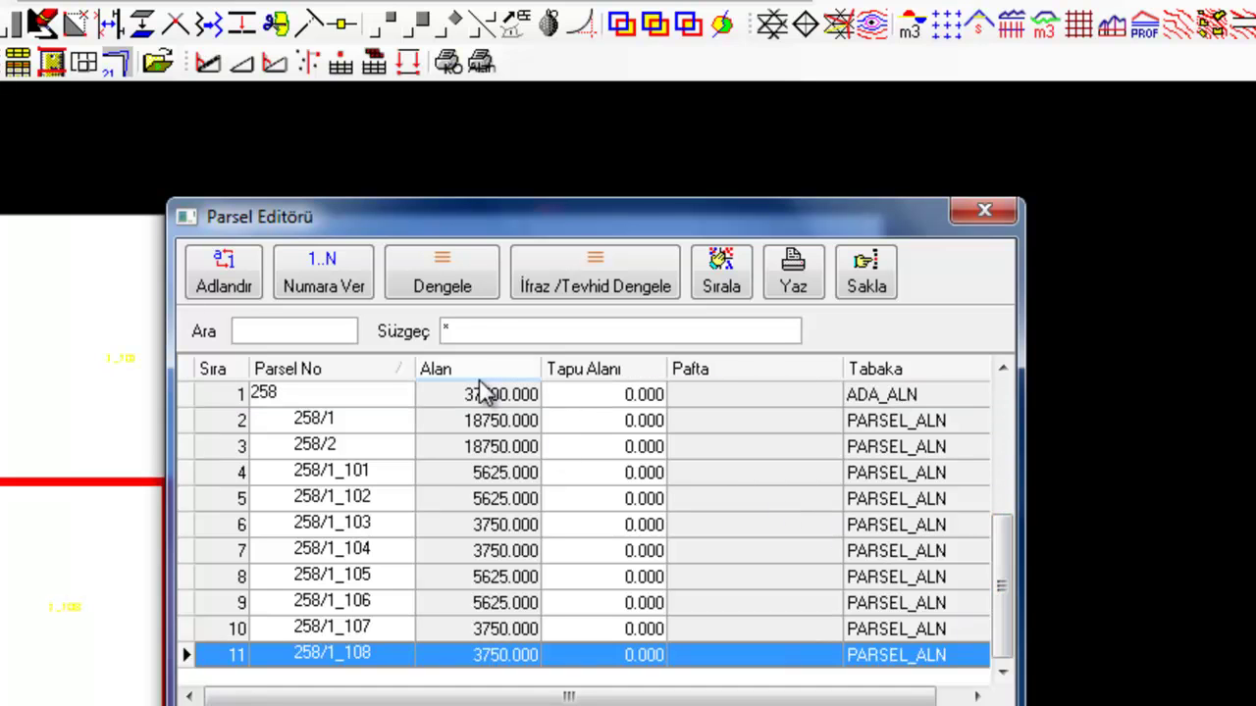
left_click(408, 423)
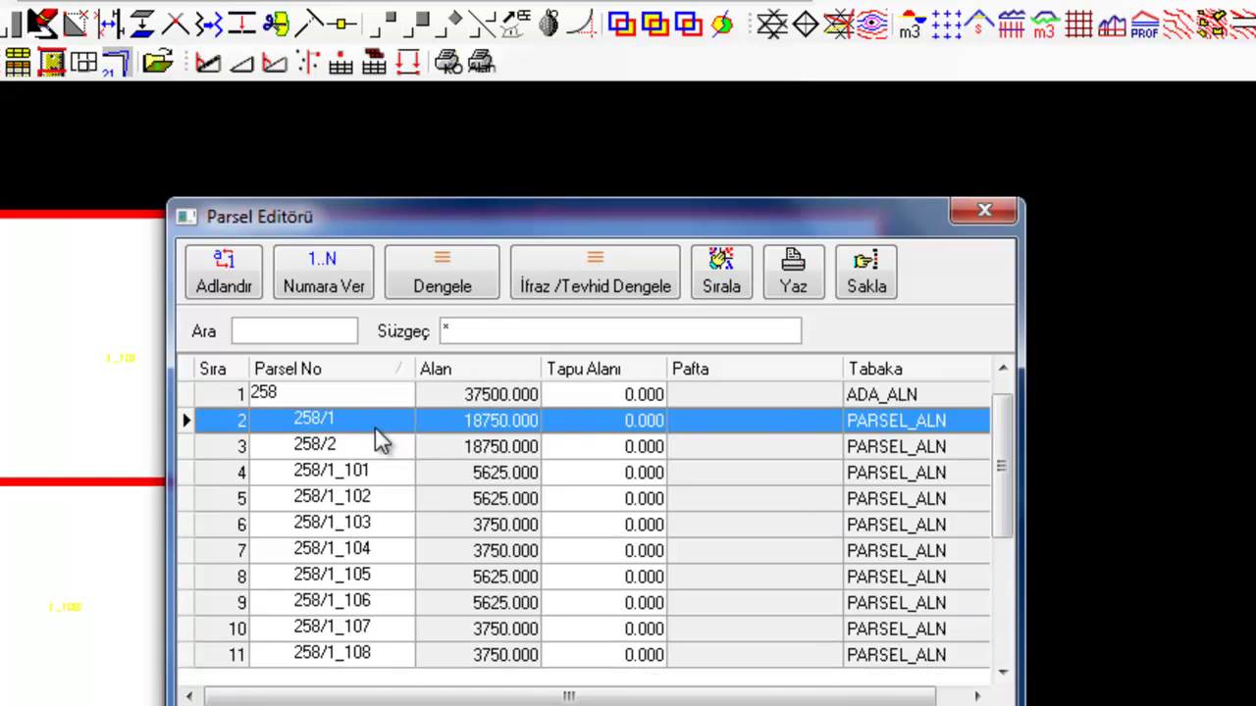
mouse_move(429, 217)
left_mouse_down()
mouse_move(423, 22)
mouse_move(423, 43)
left_mouse_up()
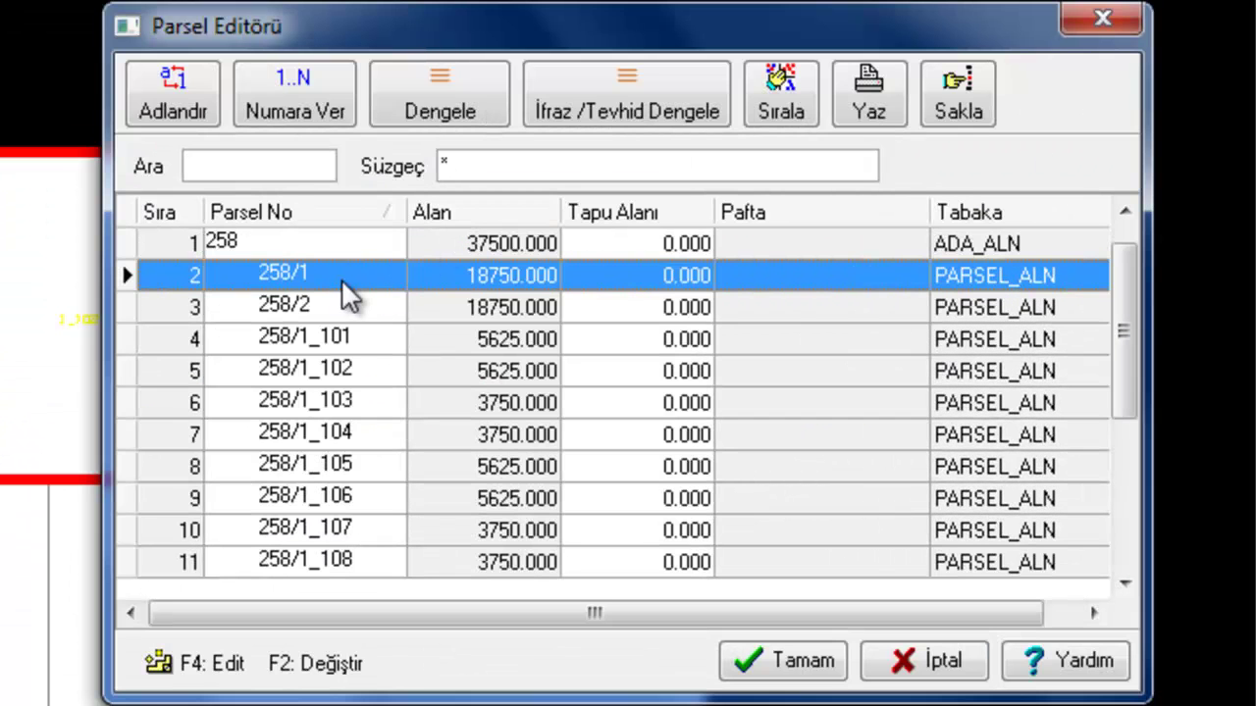
- Step through parcels 258/2 to 258/1_108 in the table, checking their 5625.000 or 3750.000 areas
left_click(319, 309)
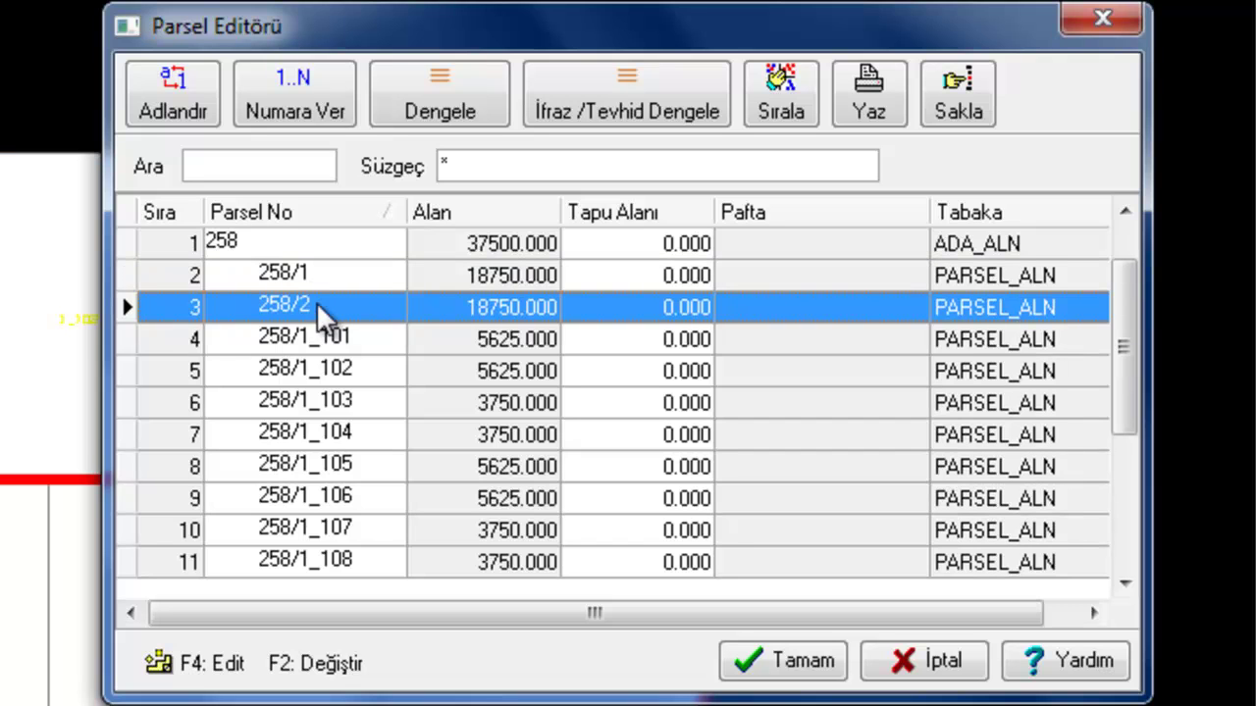
key("Down")
key("Down")
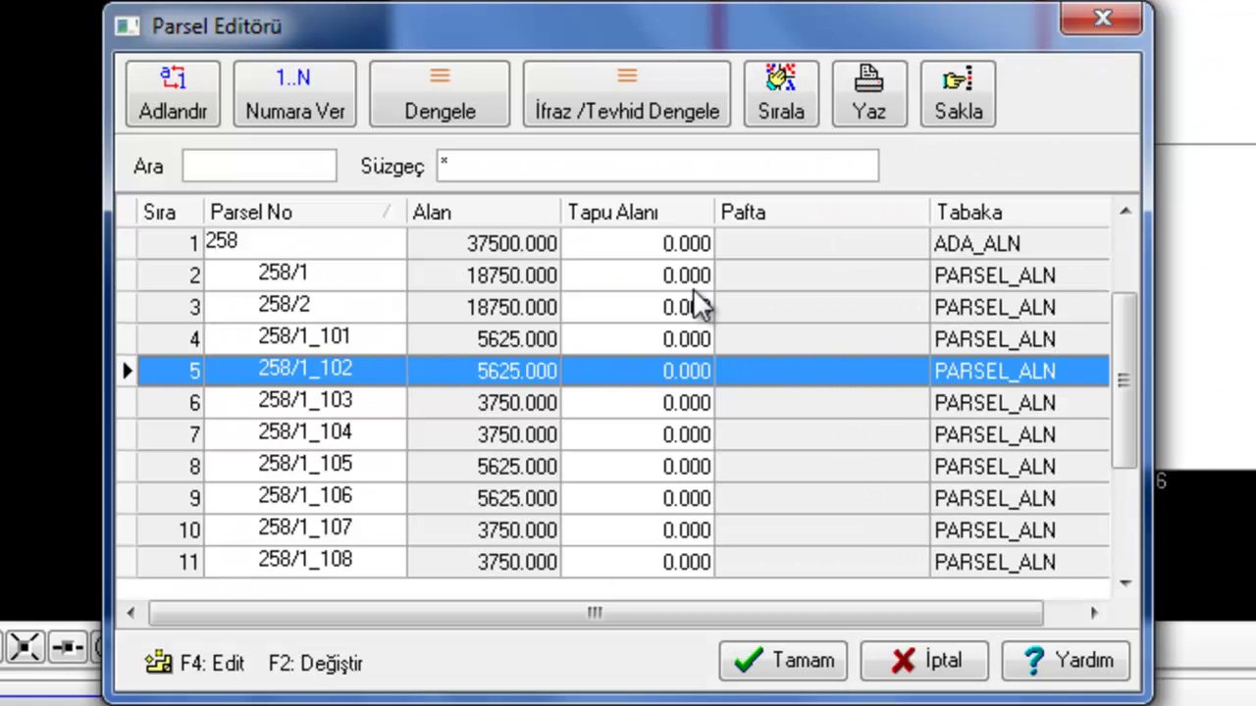
key("Down")
key("Down")
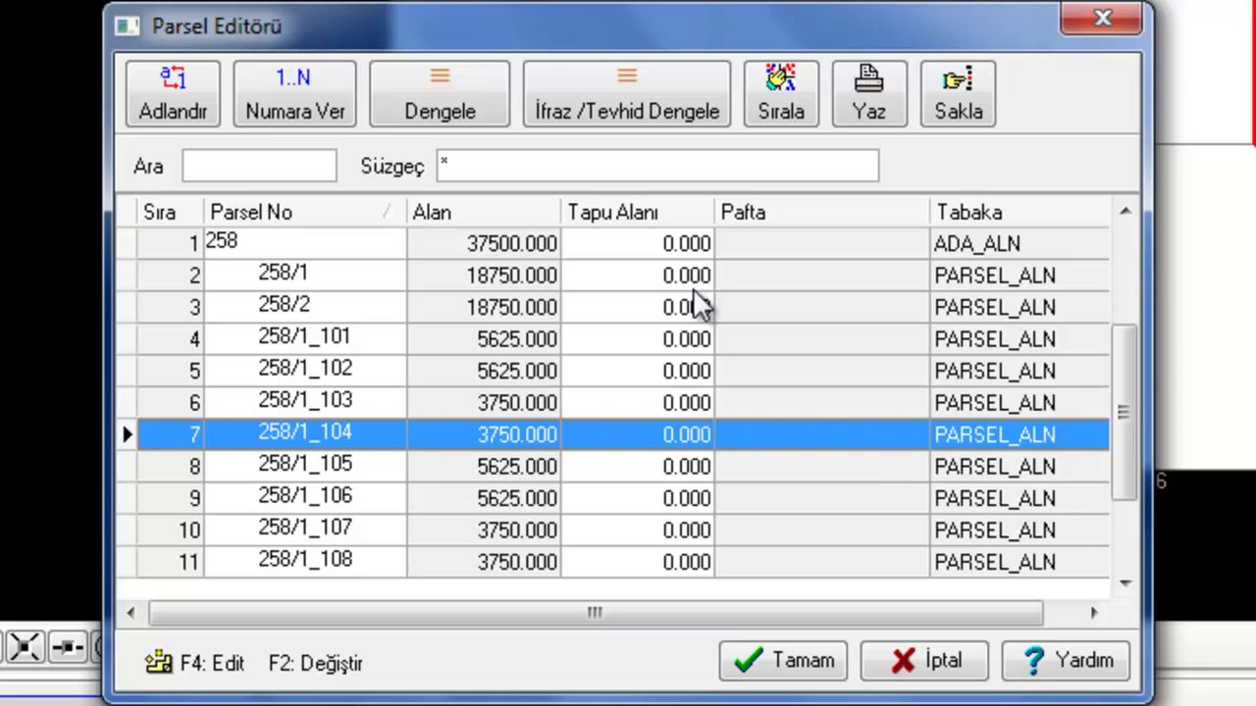
key("Down")
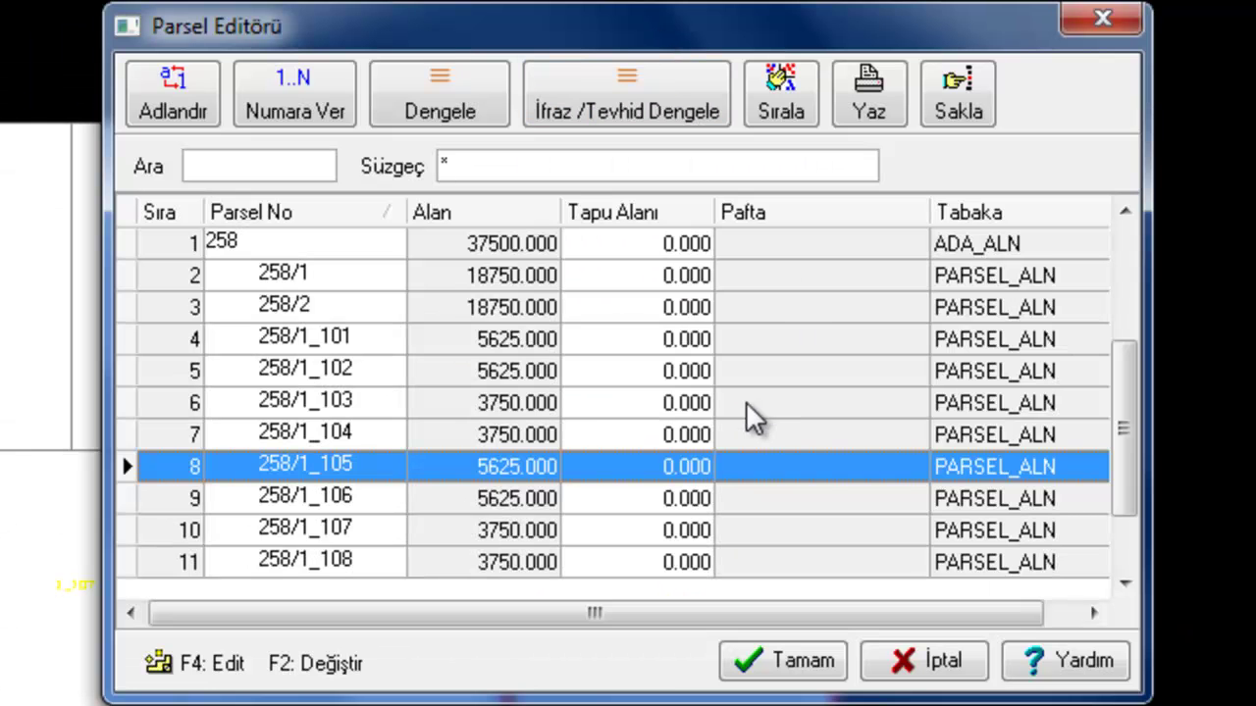
key("Down")
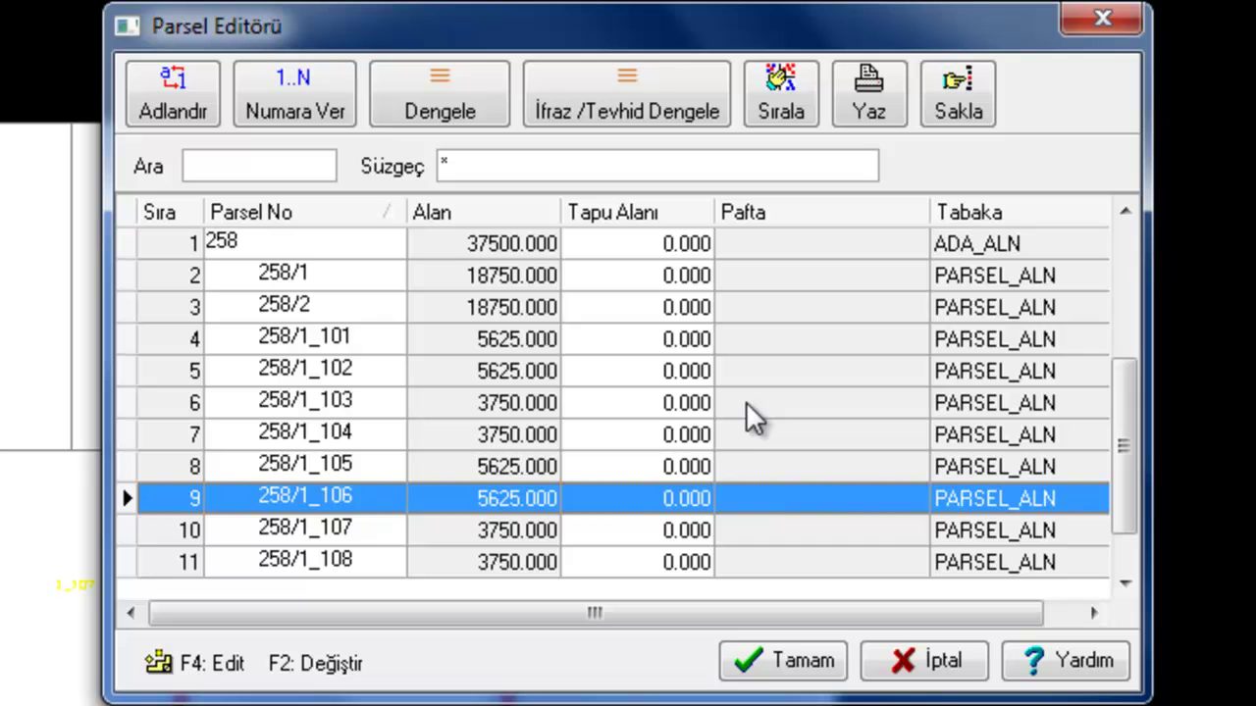
key("Down")
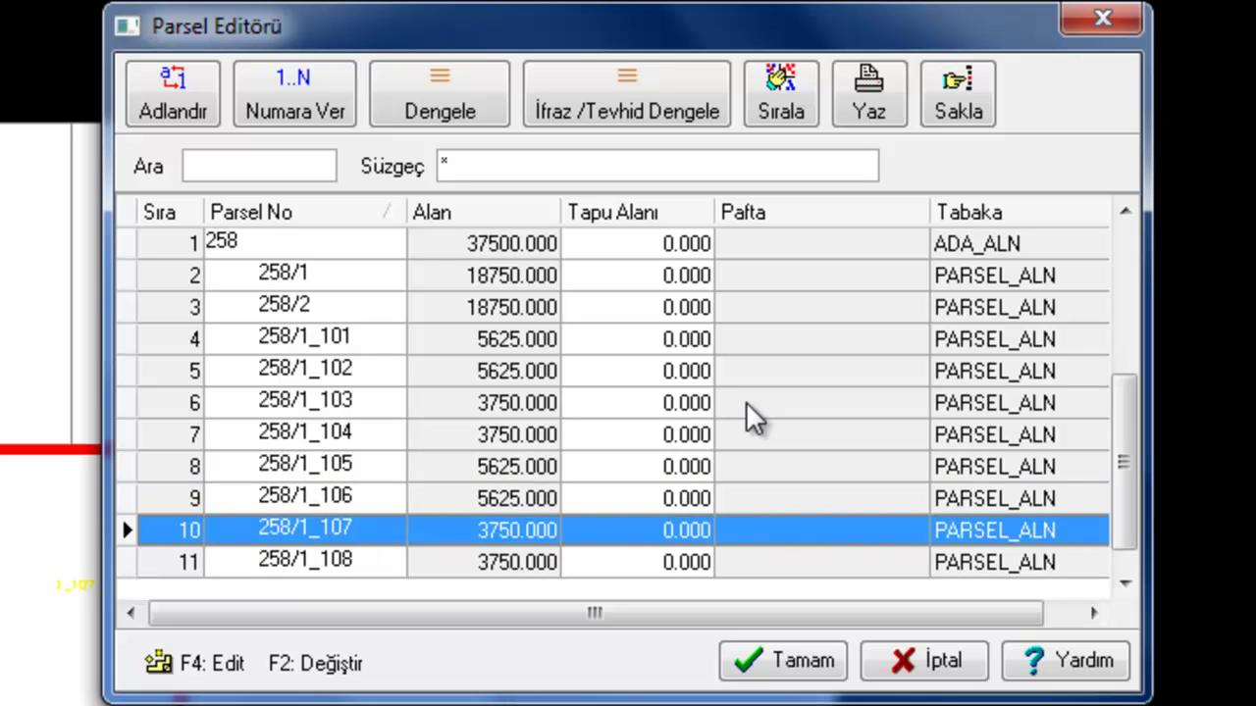
key("Down")
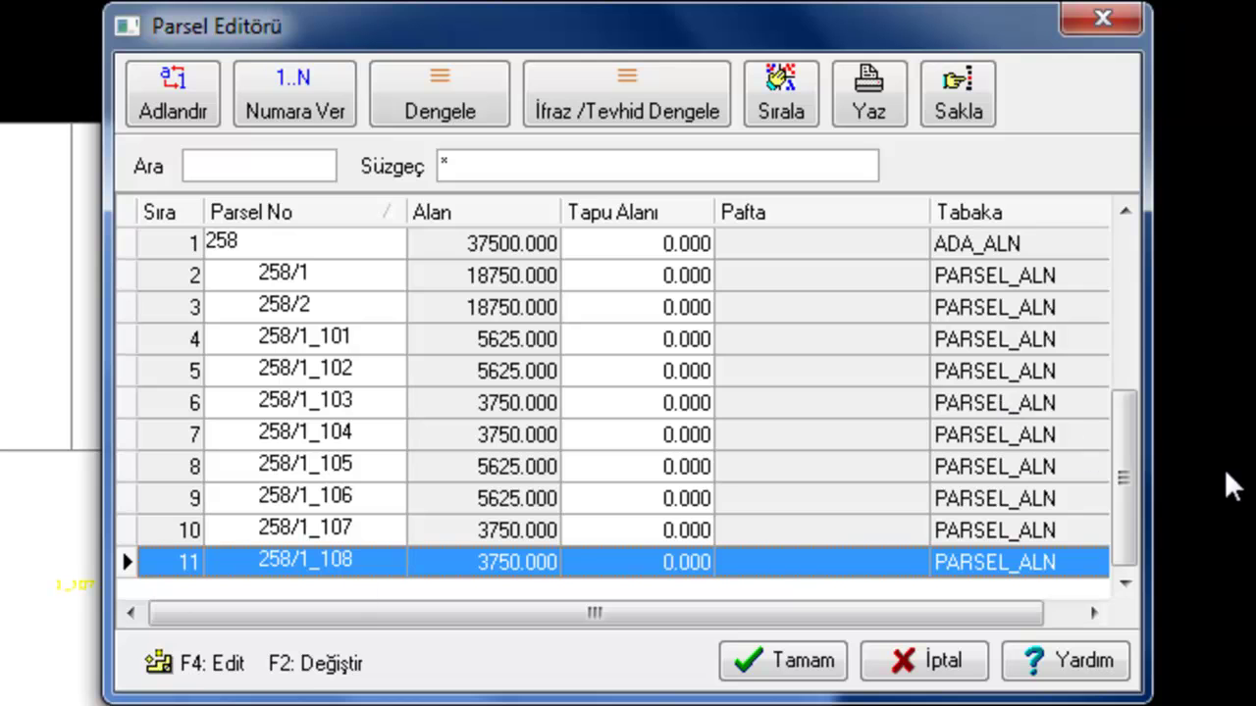
left_click_drag(1125, 468, 1119, 235)
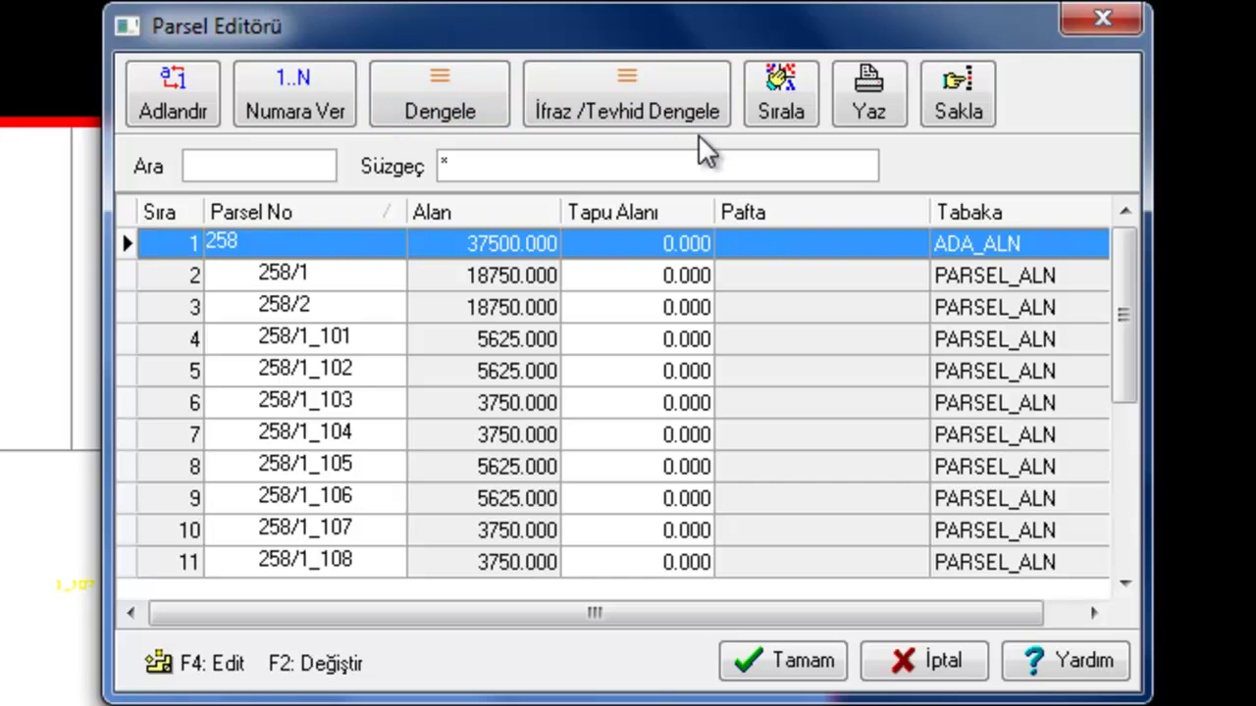
left_click(867, 95)
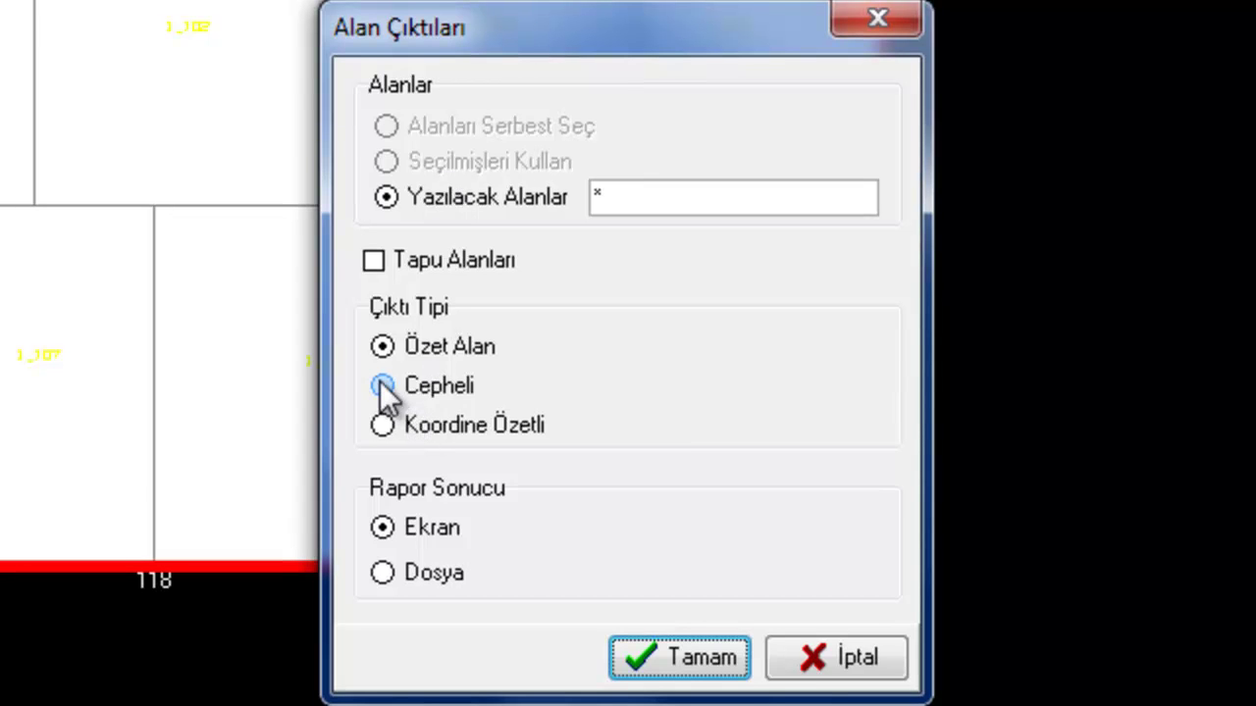
left_click(383, 386)
left_click(384, 426)
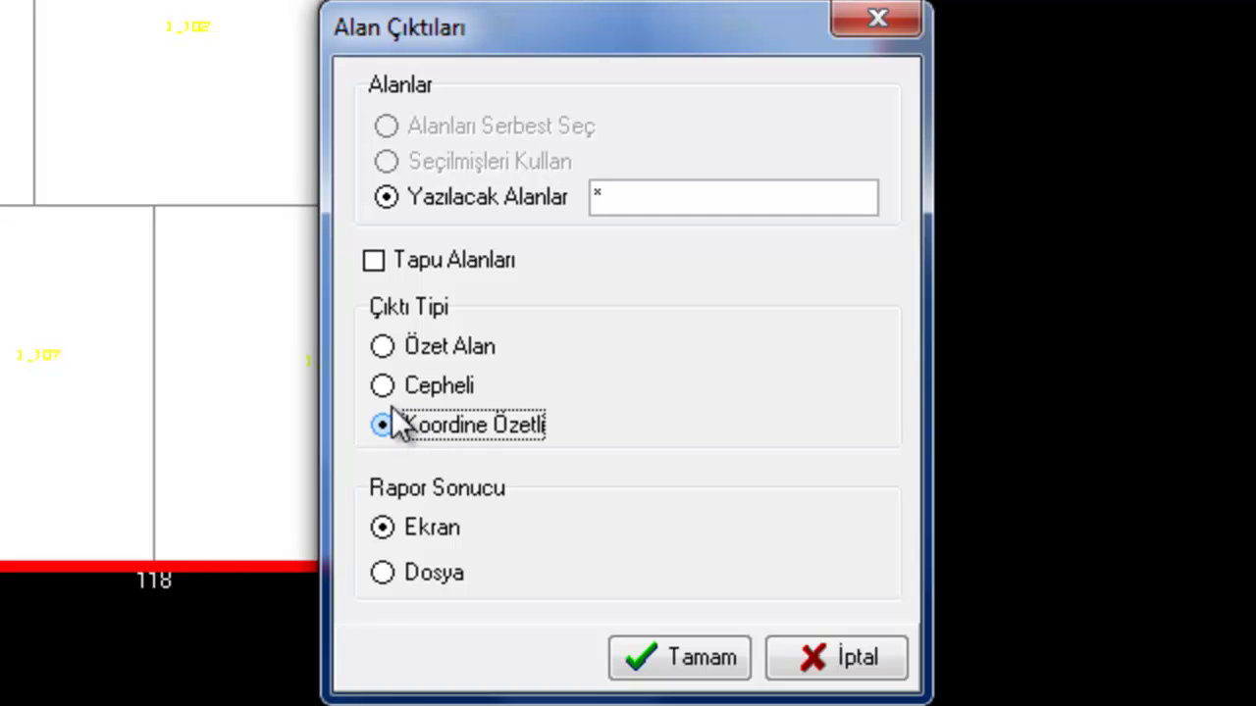
left_click(372, 260)
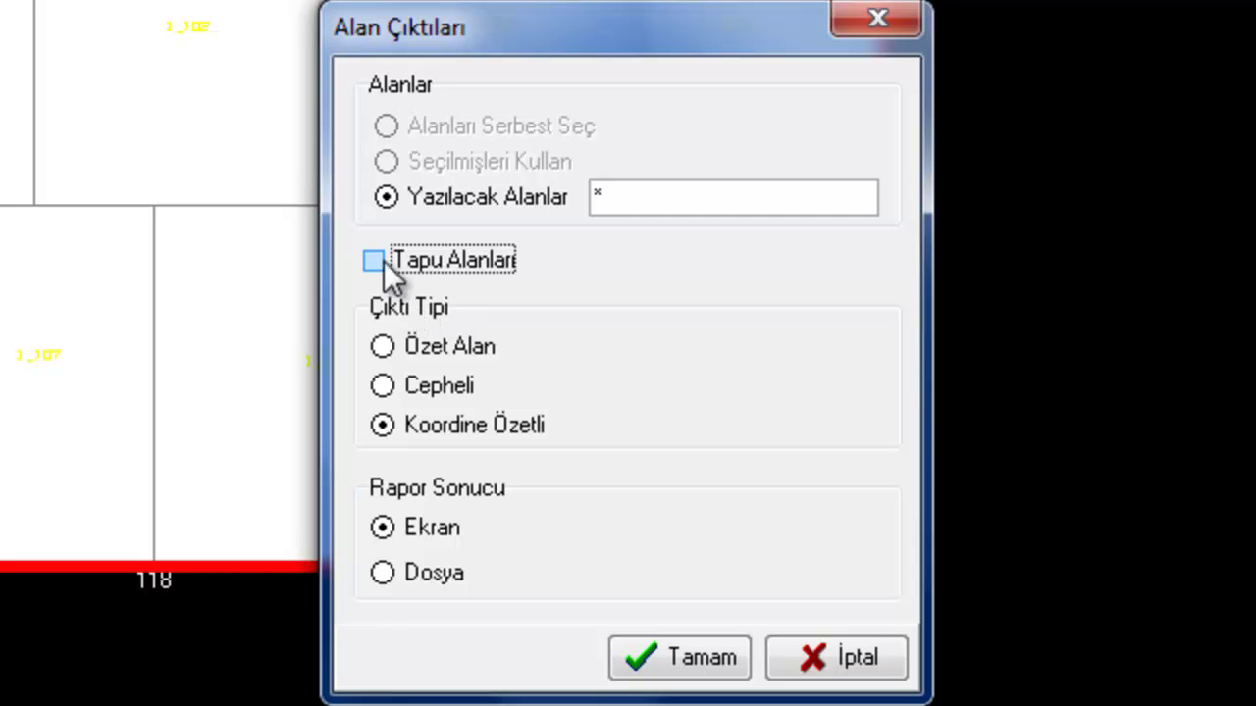
left_click(383, 386)
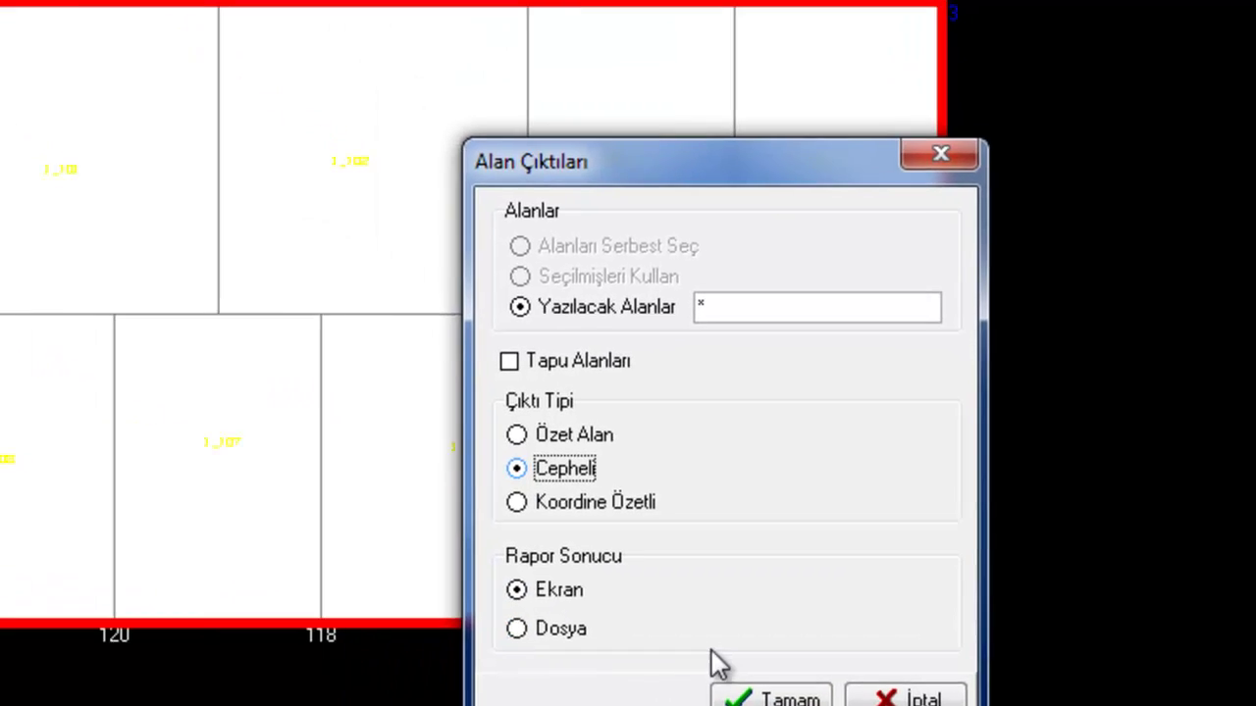
left_click(770, 699)
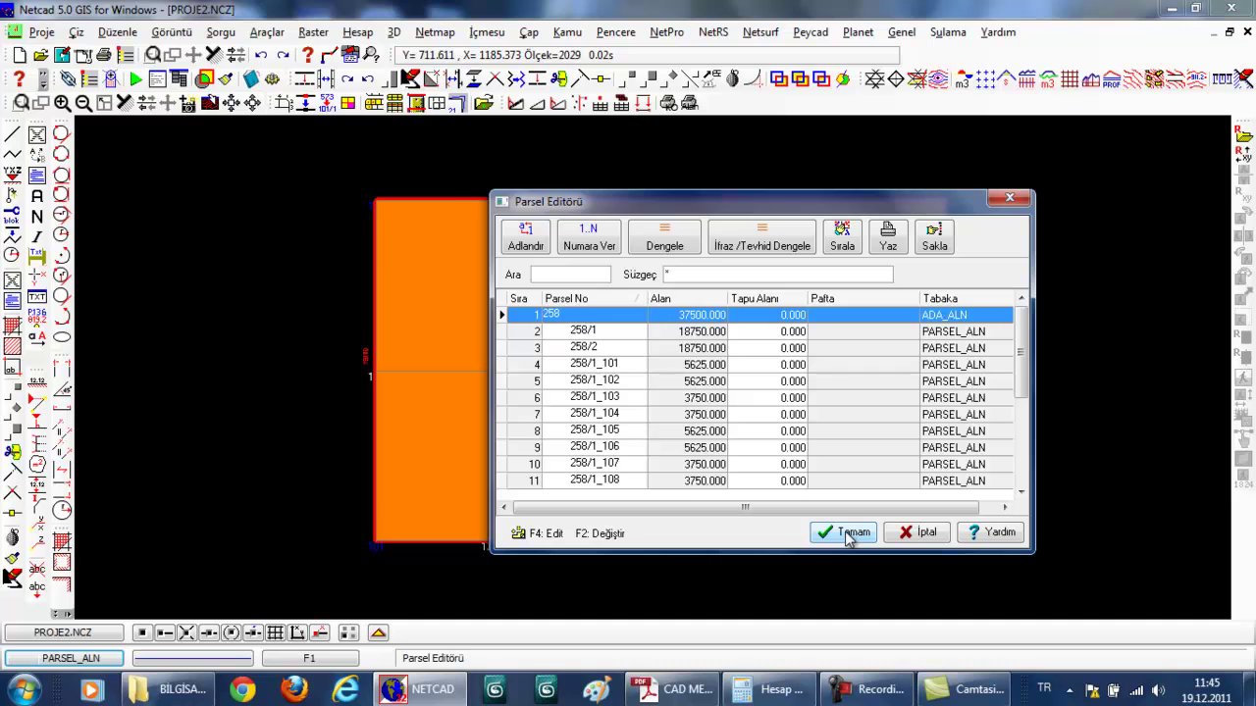
- Close the parcel editor and start an on-screen XYZ Koordine Özet covering all points
left_click(850, 534)
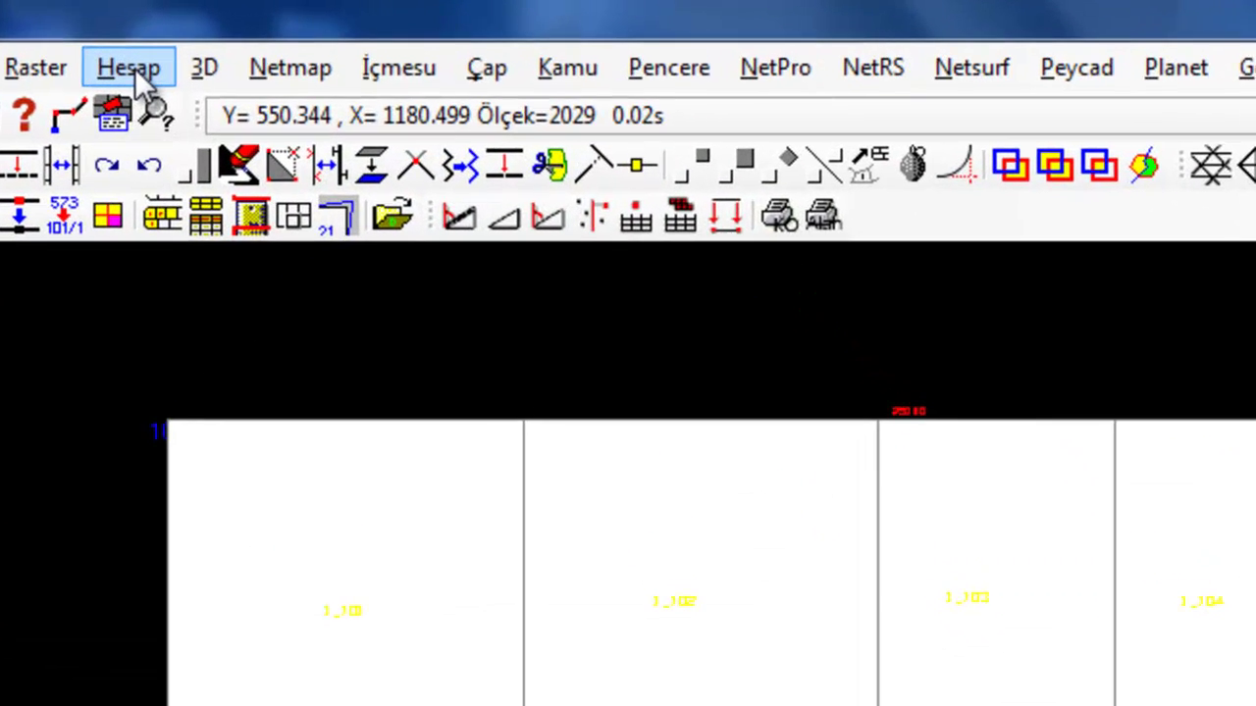
left_click(128, 69)
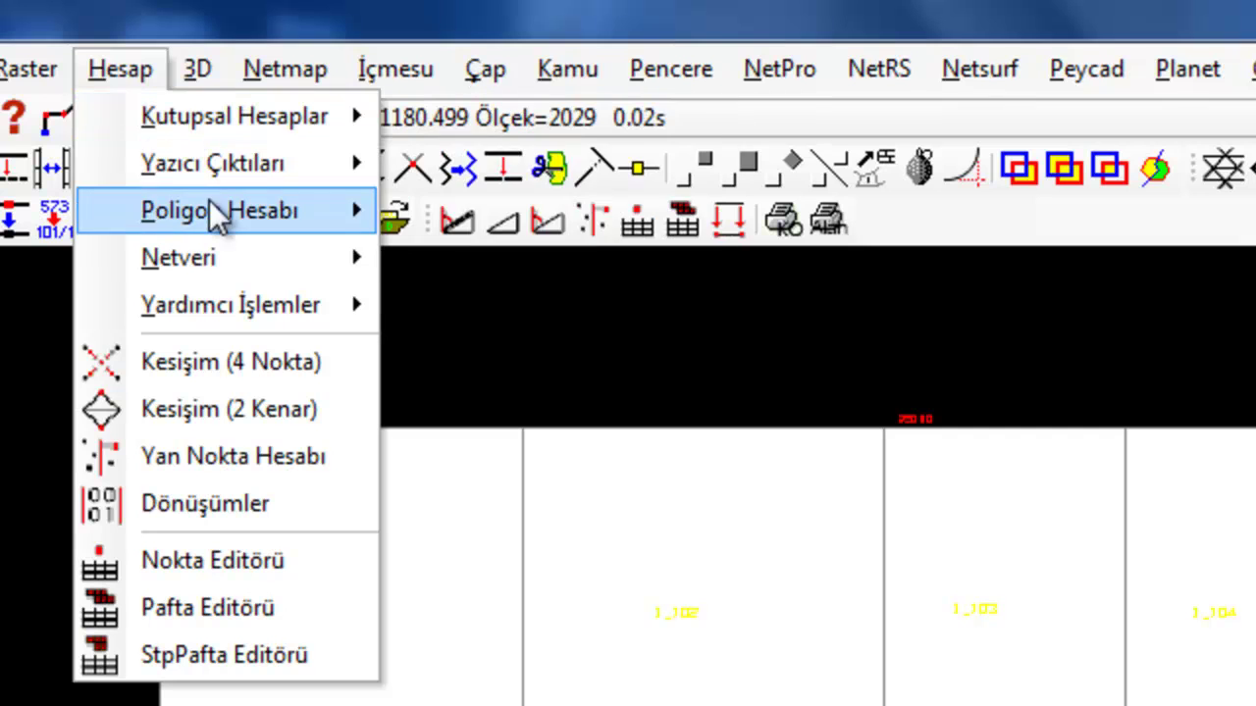
mouse_move(212, 163)
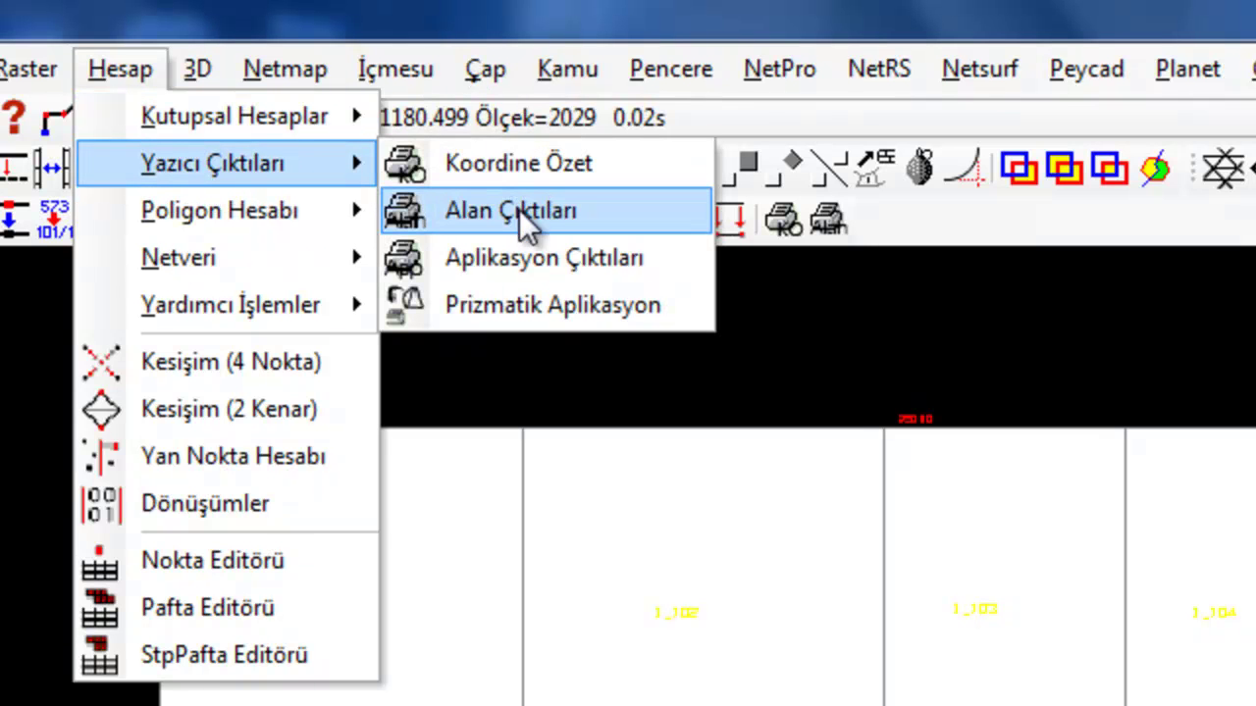
left_click(521, 166)
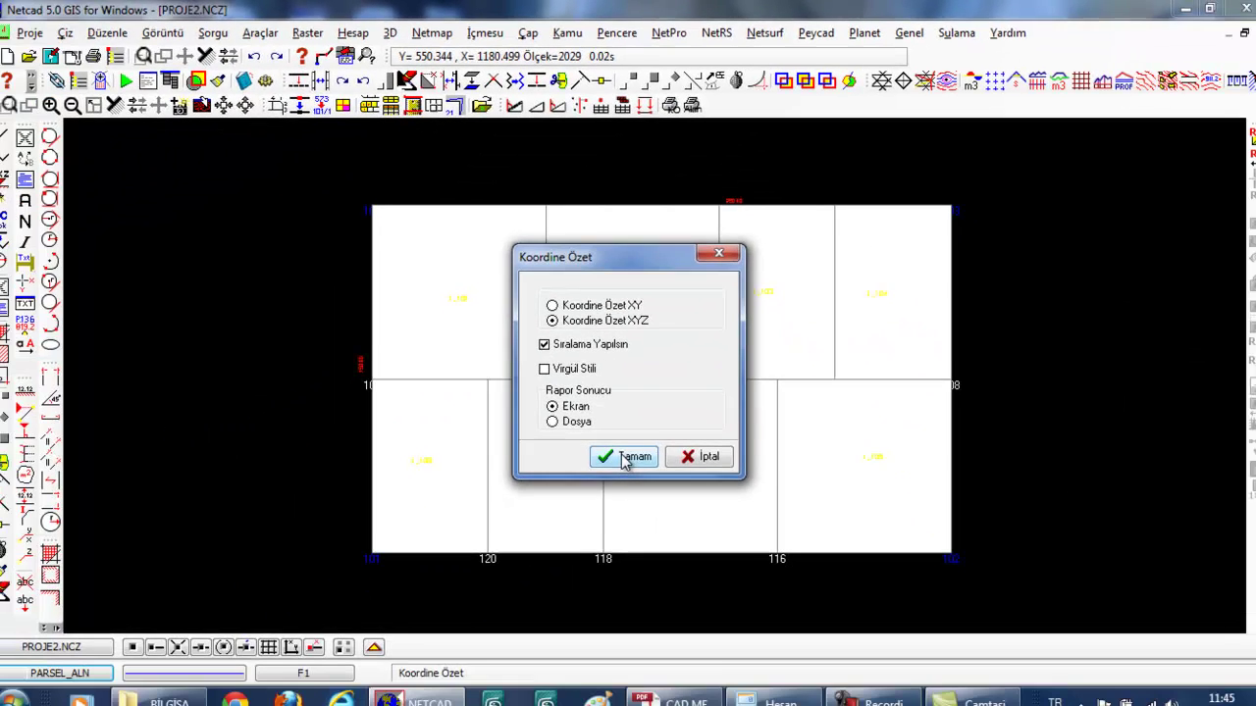
left_click(697, 455)
left_click(1169, 634)
- Place the XYZ coordinate table right of the drawing, review it zoomed in, then open Netmap
right_click(948, 361)
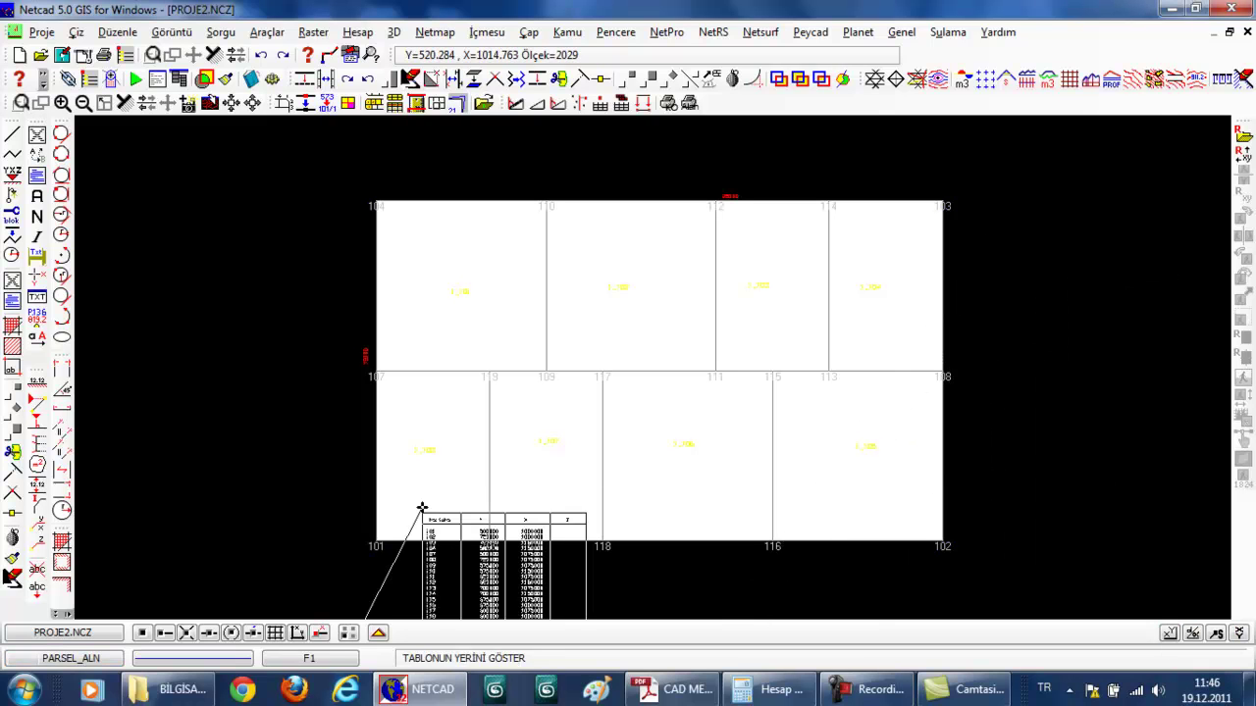
left_click(981, 244)
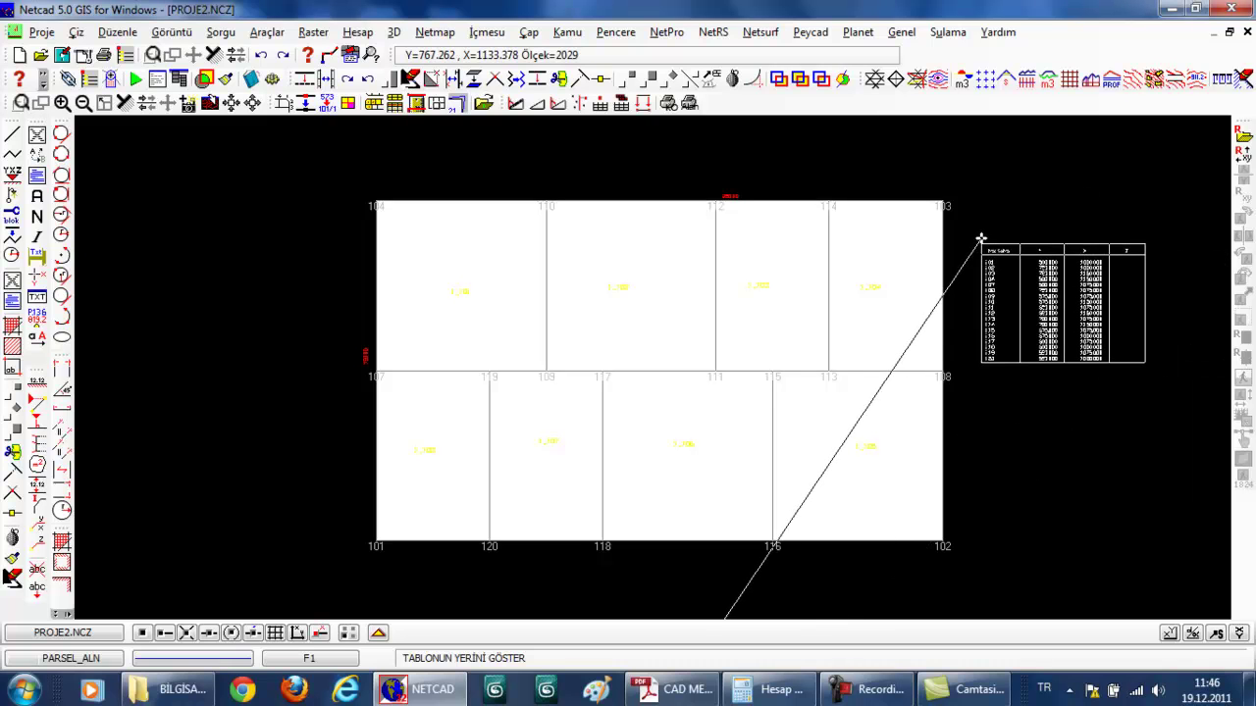
left_click(152, 54)
left_click(961, 383)
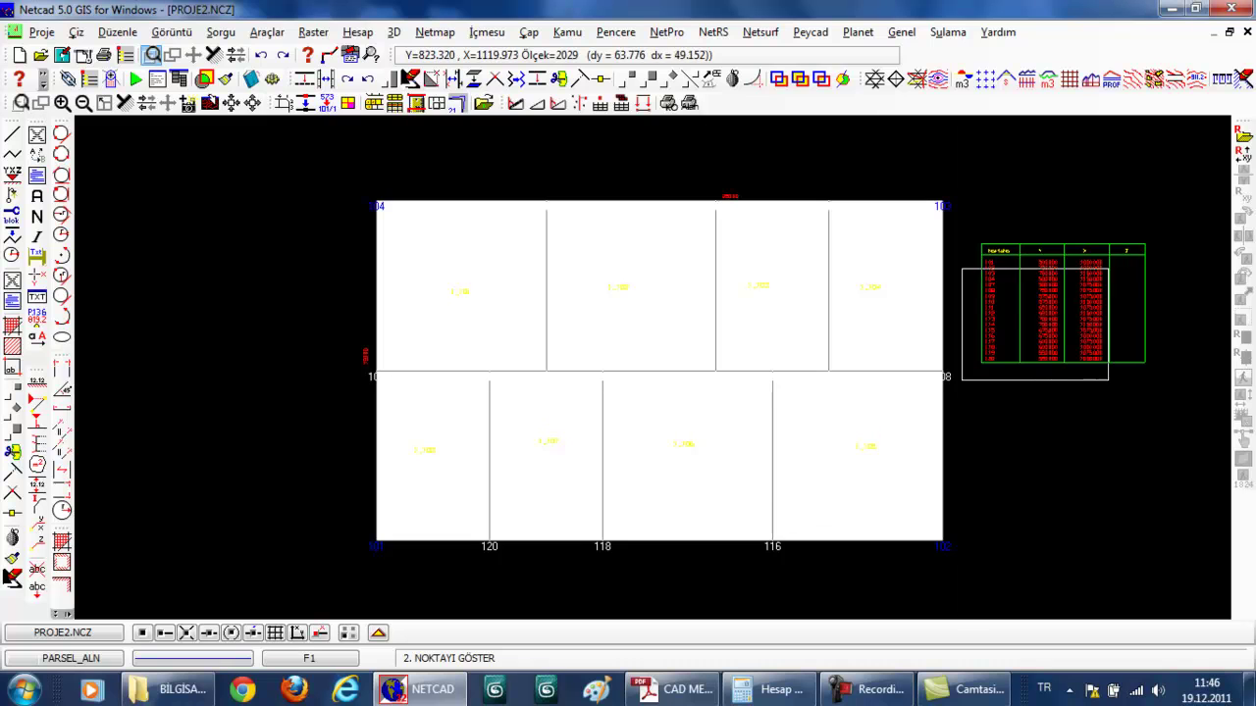
left_click(1153, 231)
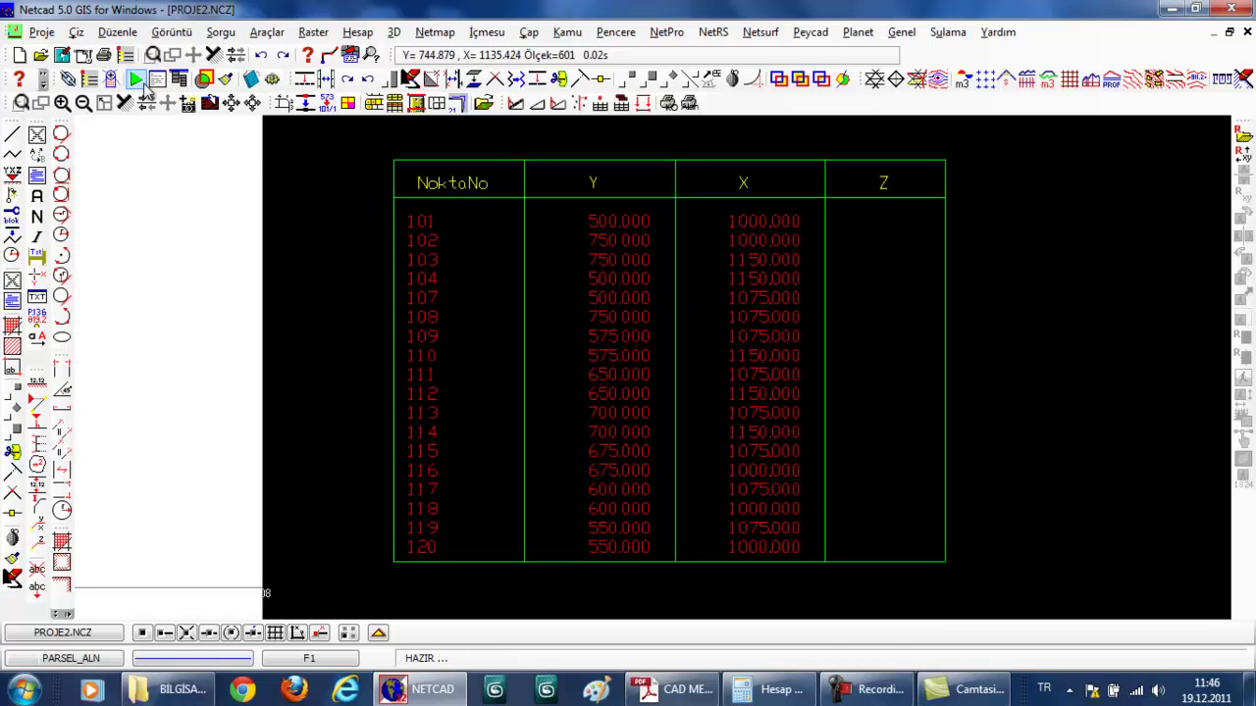
left_click(193, 56)
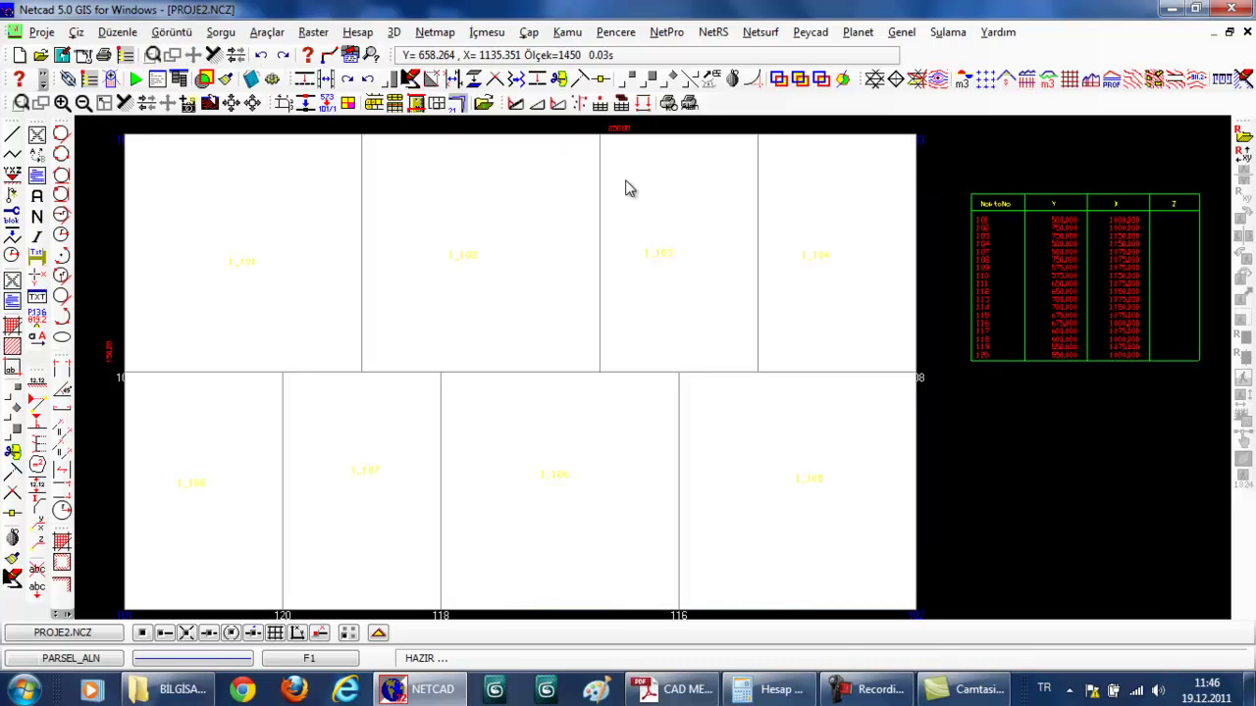
left_click(357, 35)
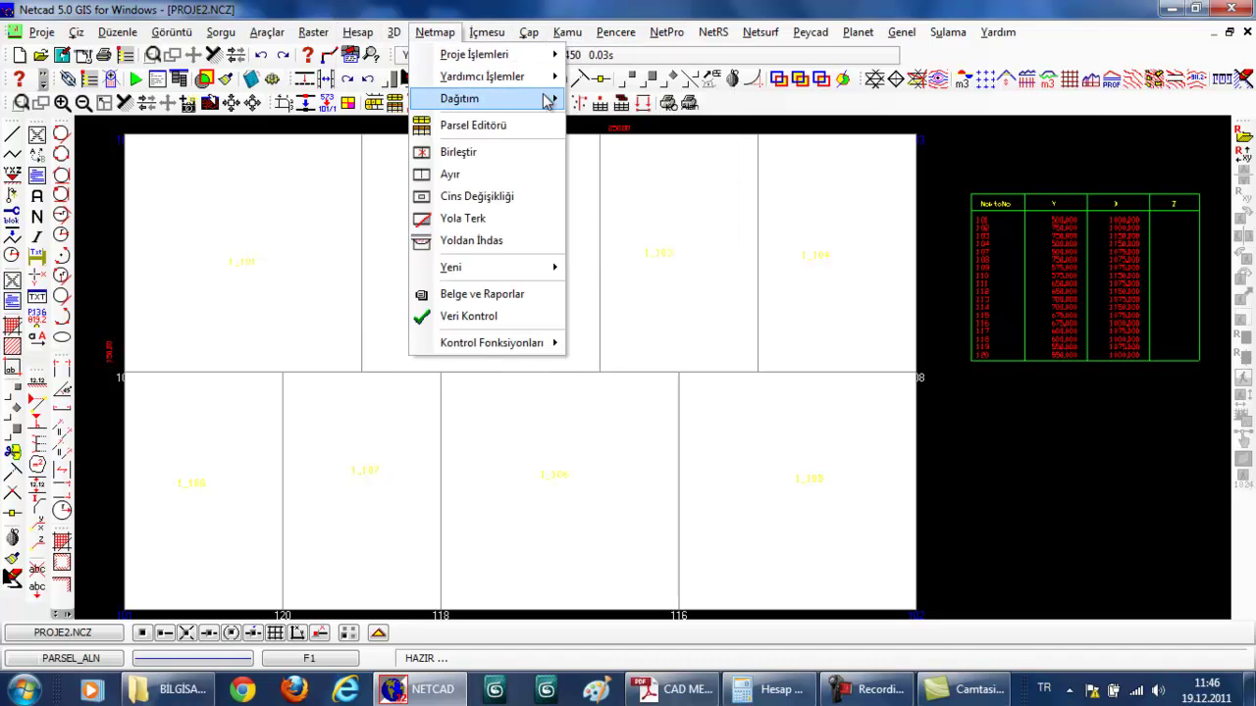
mouse_move(482, 77)
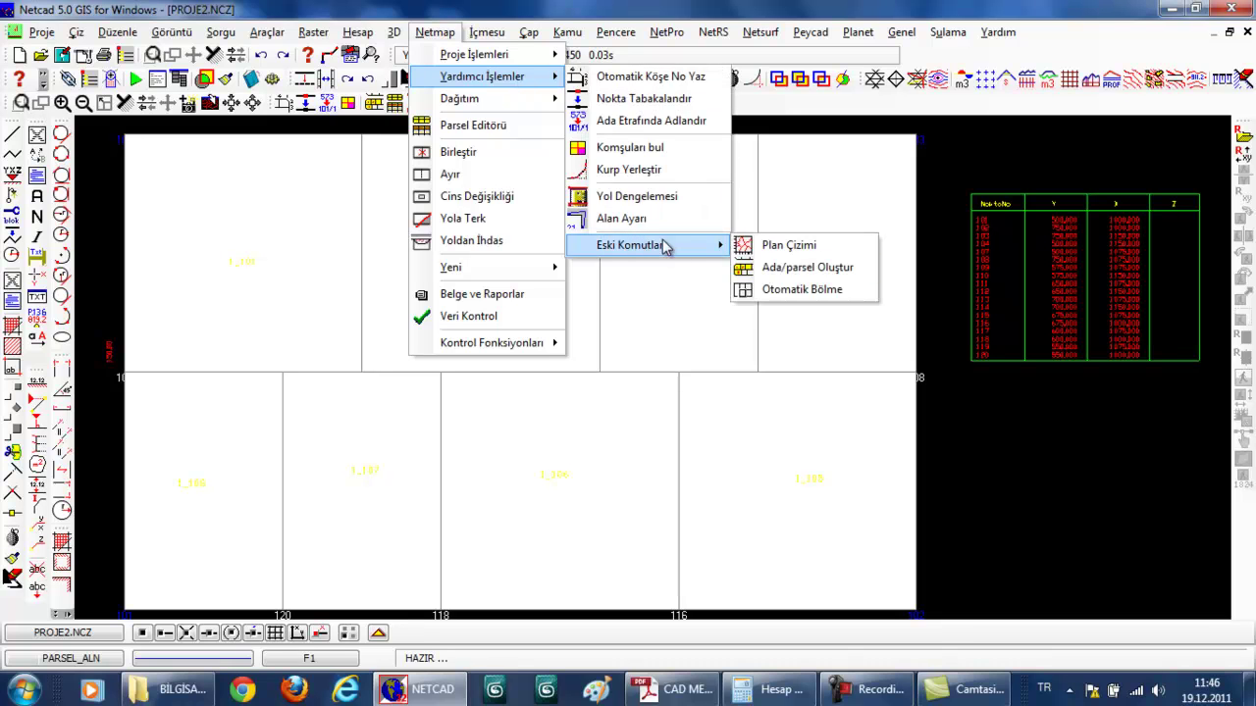
mouse_move(647, 245)
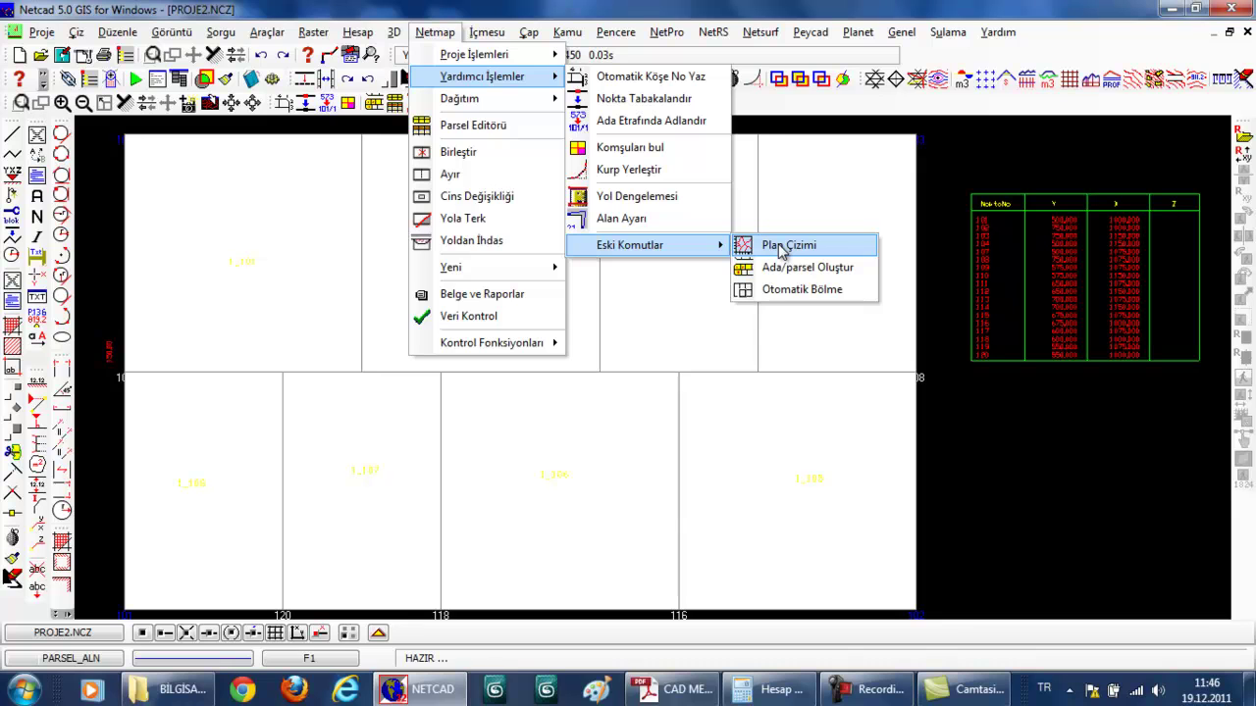
- Draw the parcel plan with corner labels, a frame, normal frontage labels and bottom margin 5
left_click(782, 247)
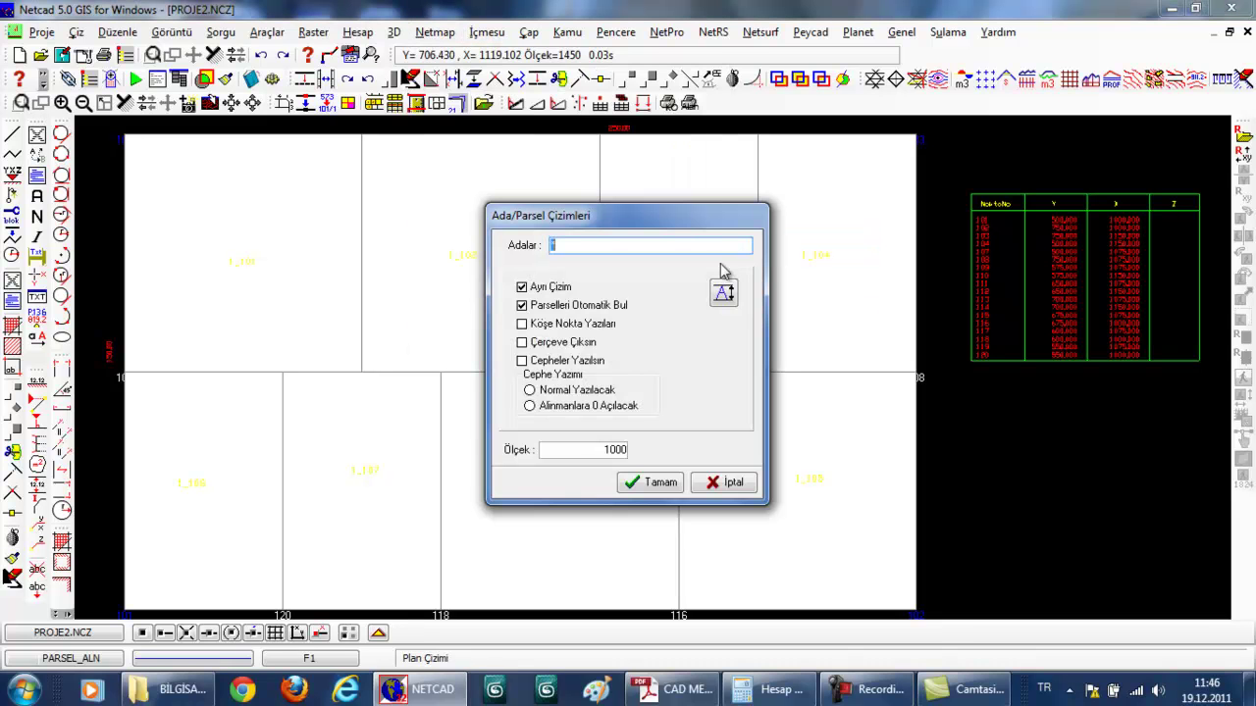
left_click(522, 324)
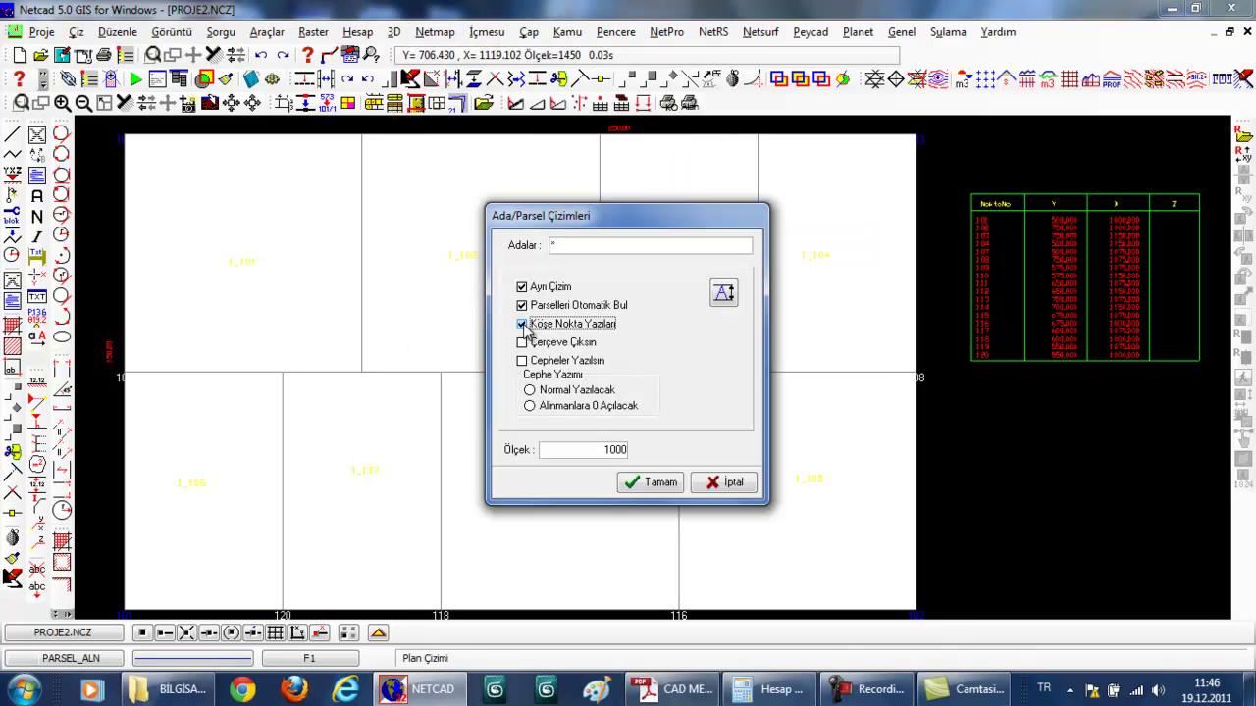
left_click(522, 343)
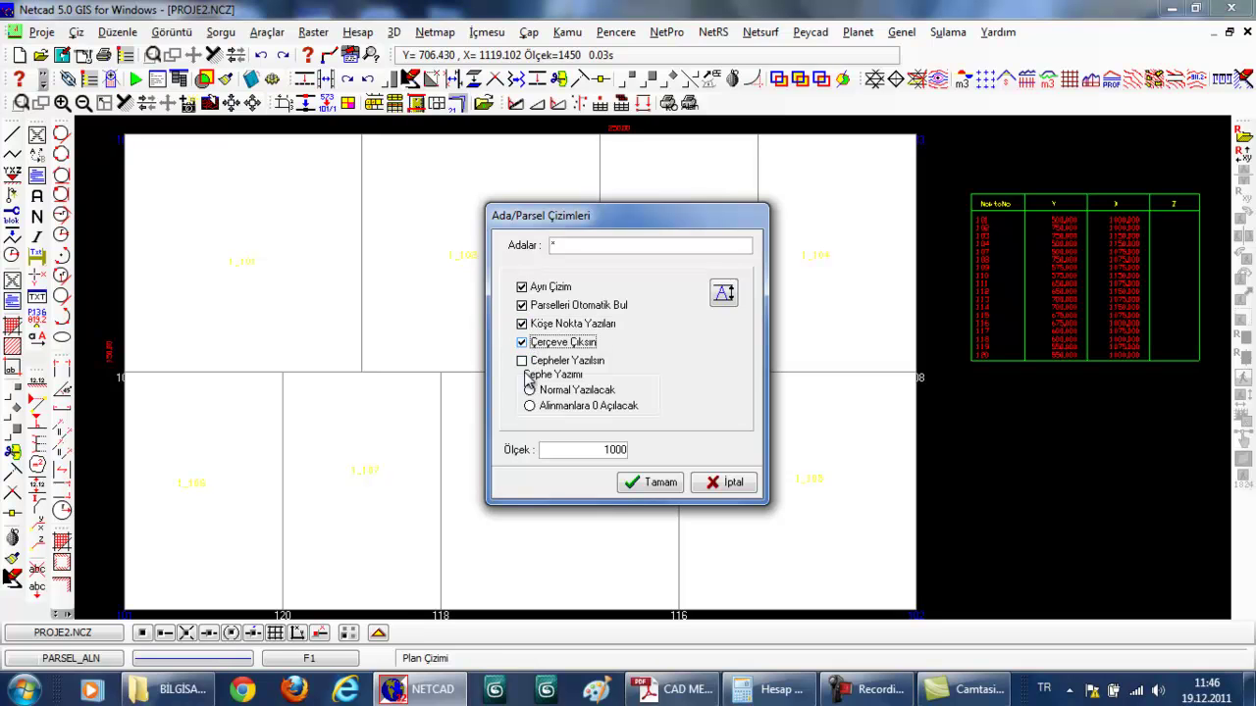
left_click(523, 362)
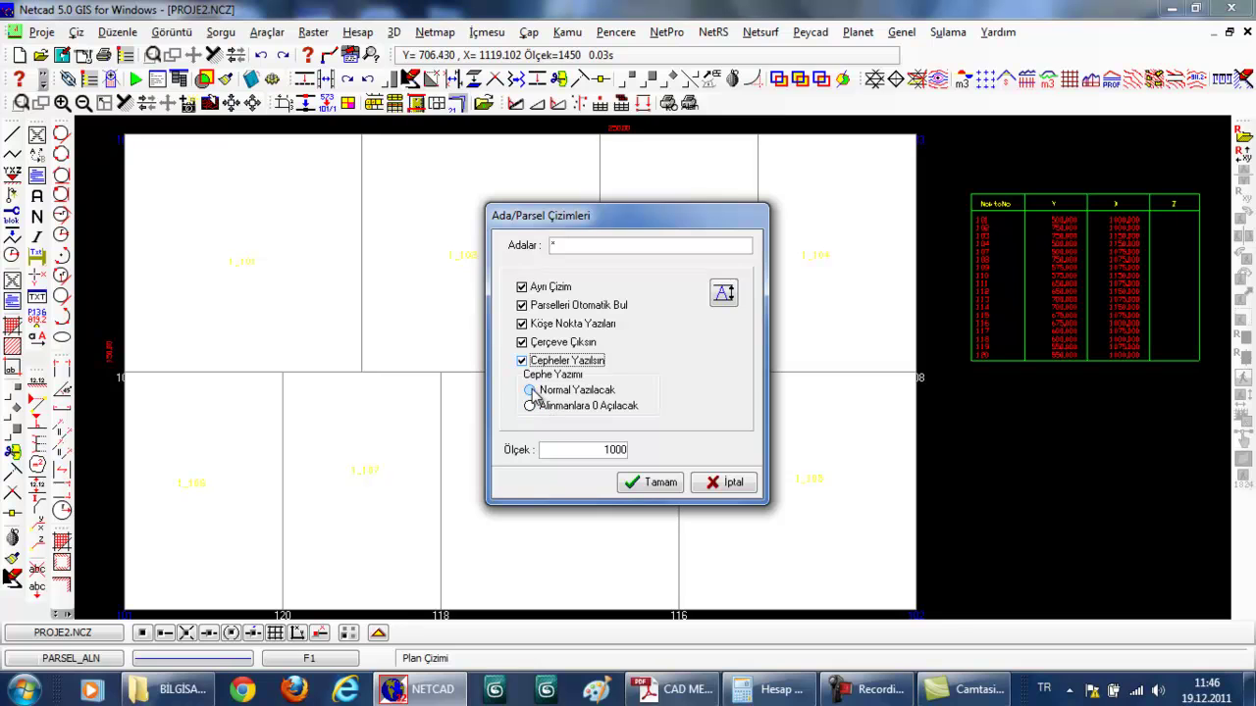
left_click(531, 392)
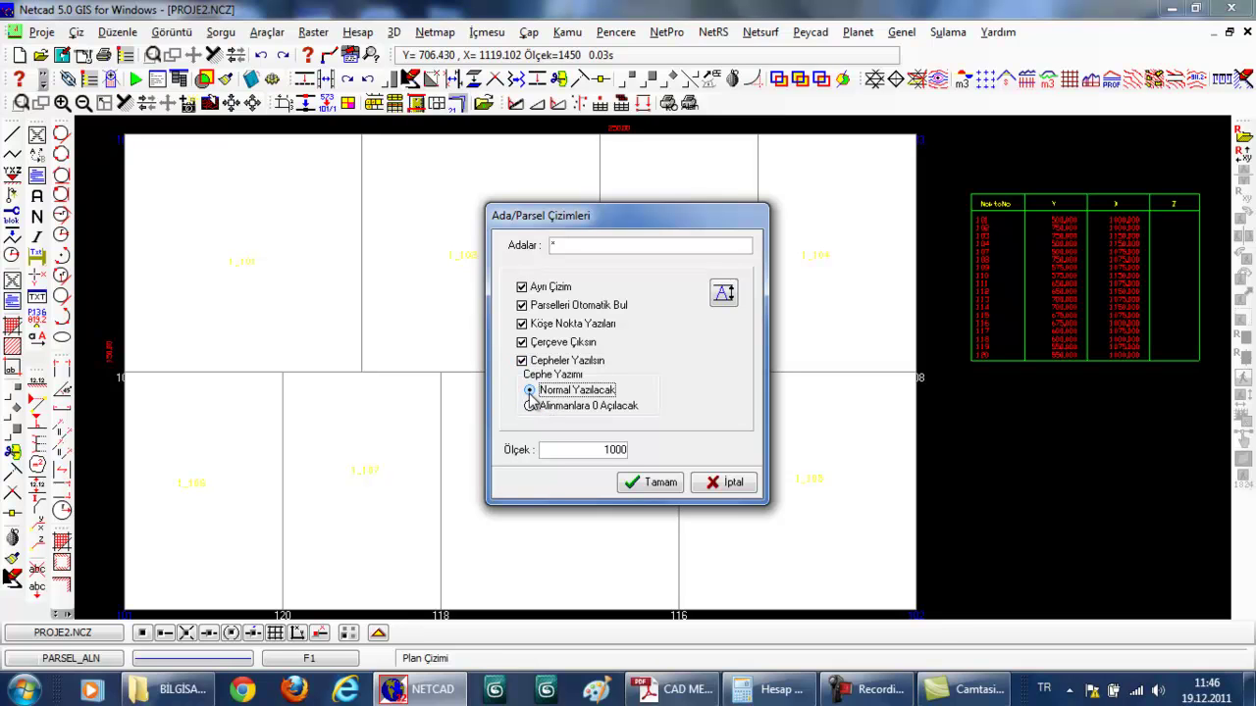
left_click(720, 292)
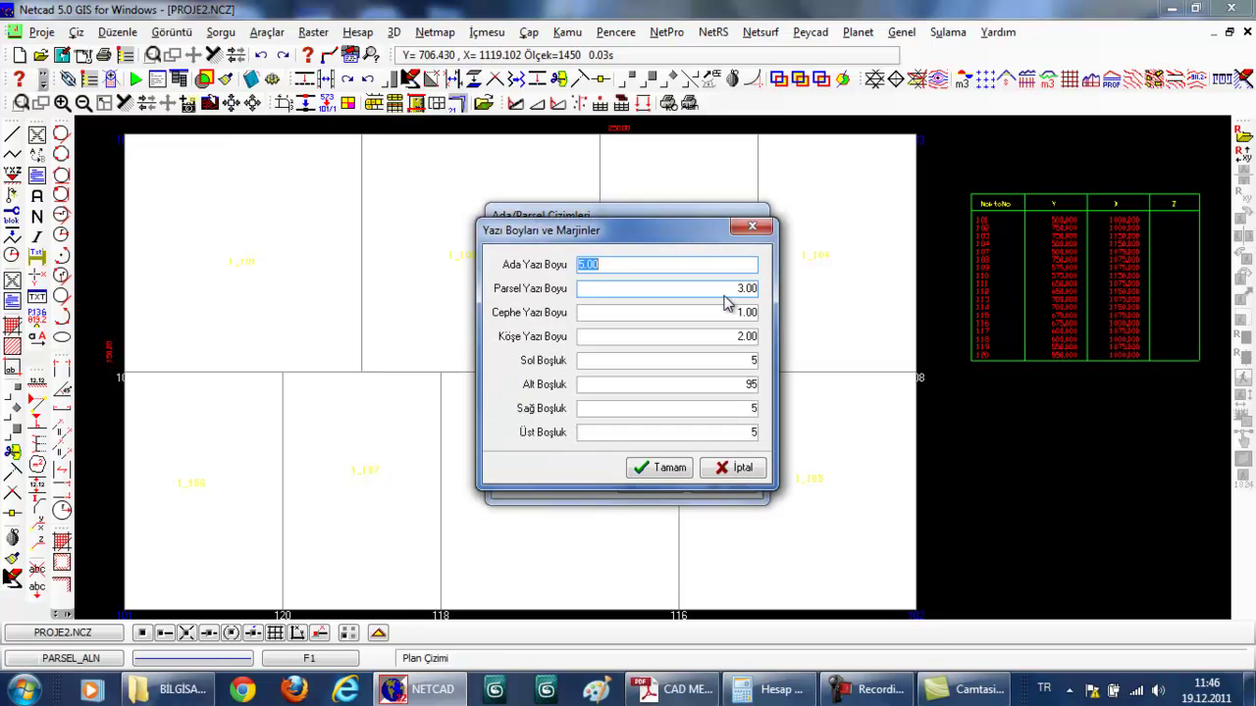
left_click(751, 385)
type("5")
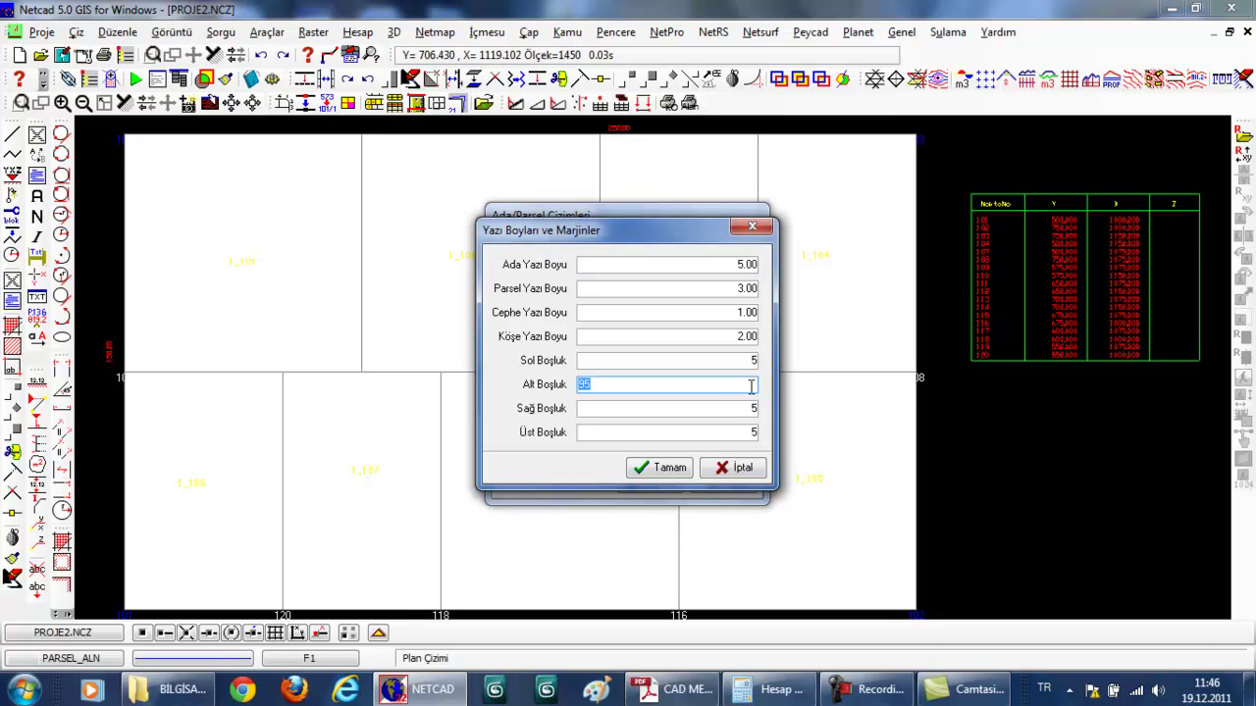
left_click(649, 471)
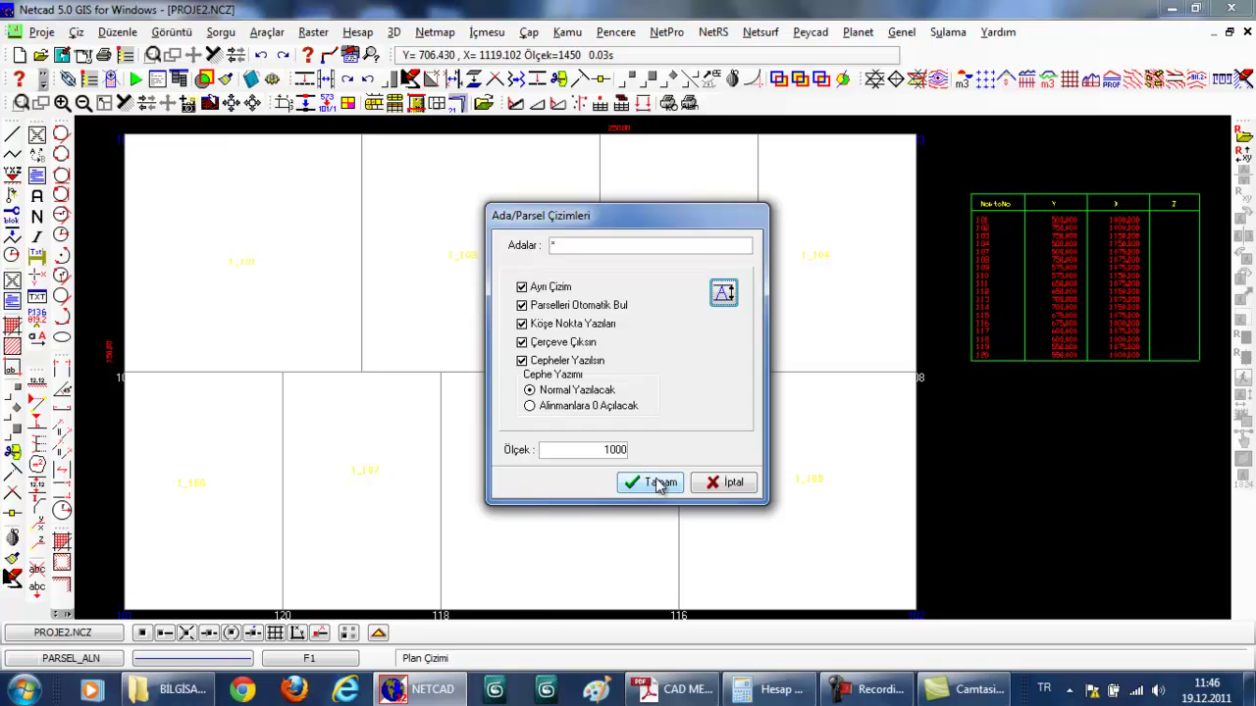
left_click(656, 482)
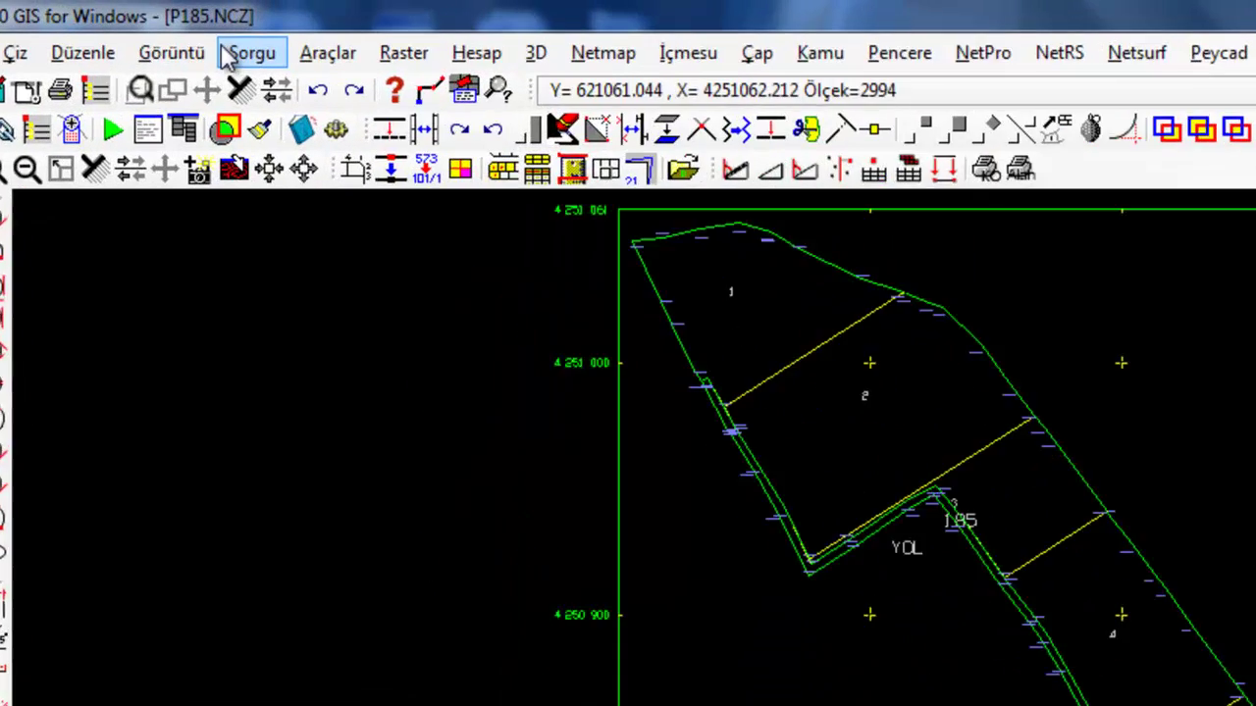
- Zoom into the sheet's bottom-left corner to read labels 4 250 768 and 621 100, then zoom out
left_click(127, 123)
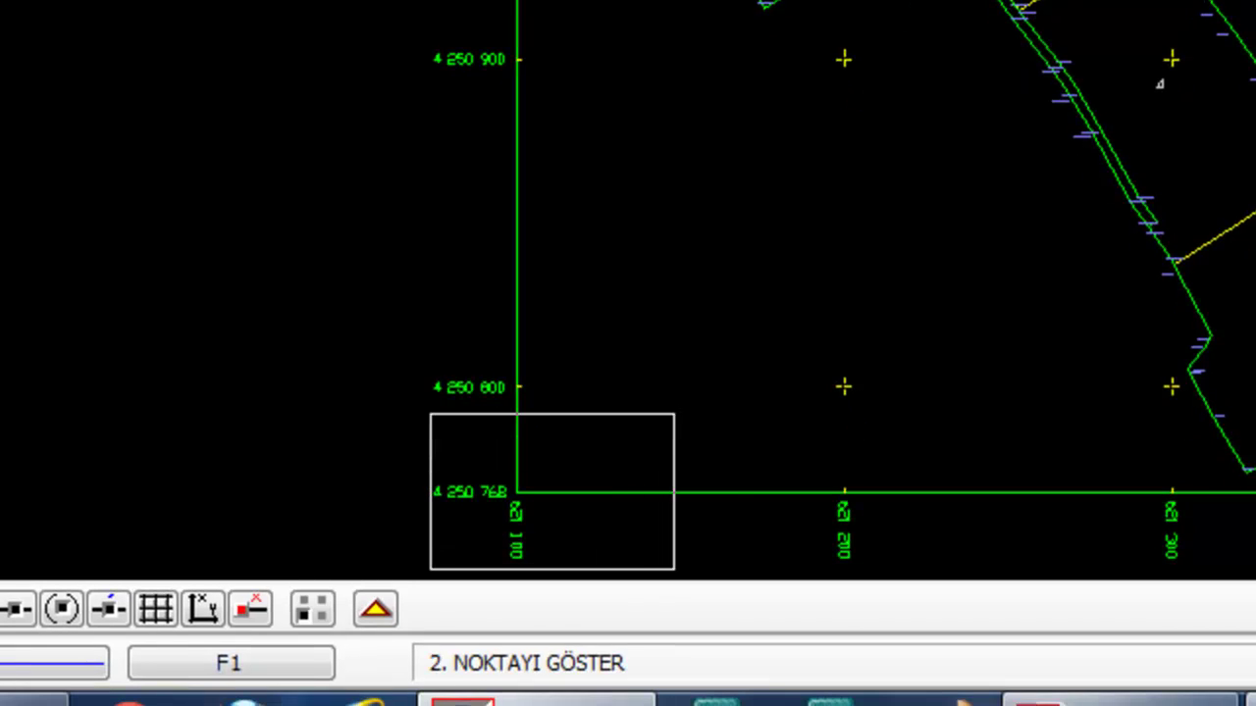
left_click(680, 406)
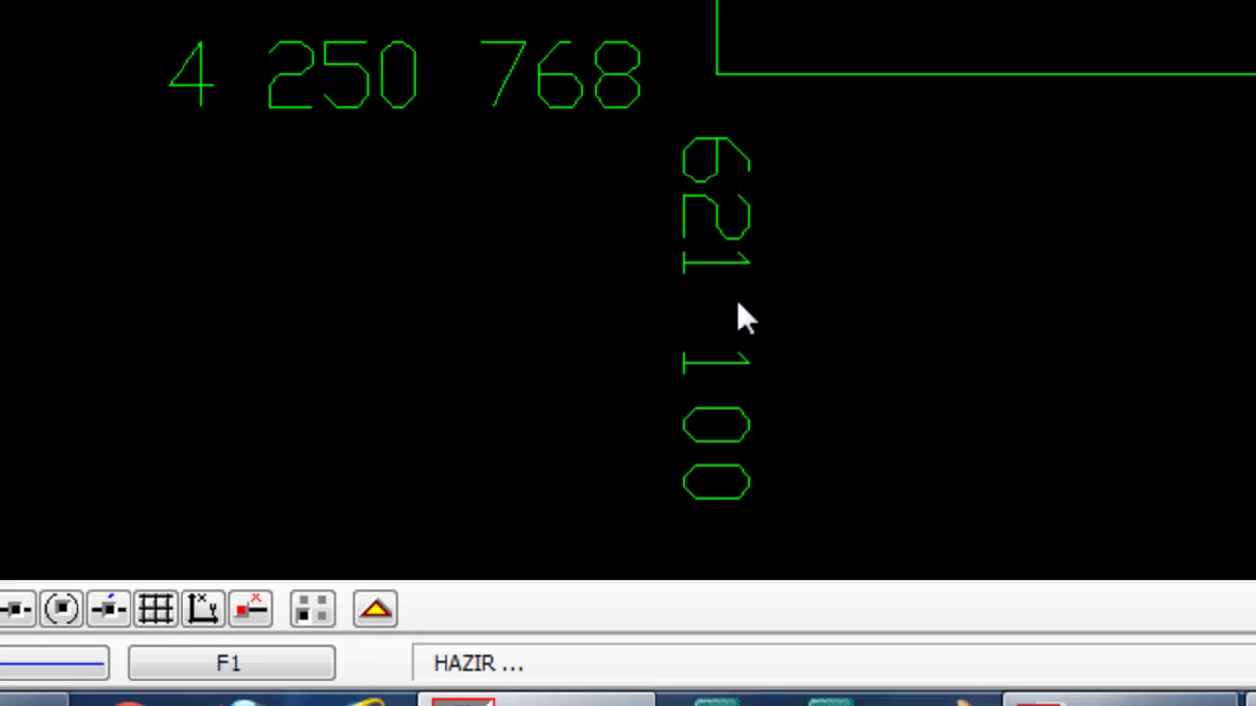
scroll(740, 316, "down", 2)
scroll(741, 316, "down", 1)
scroll(740, 316, "down", 1)
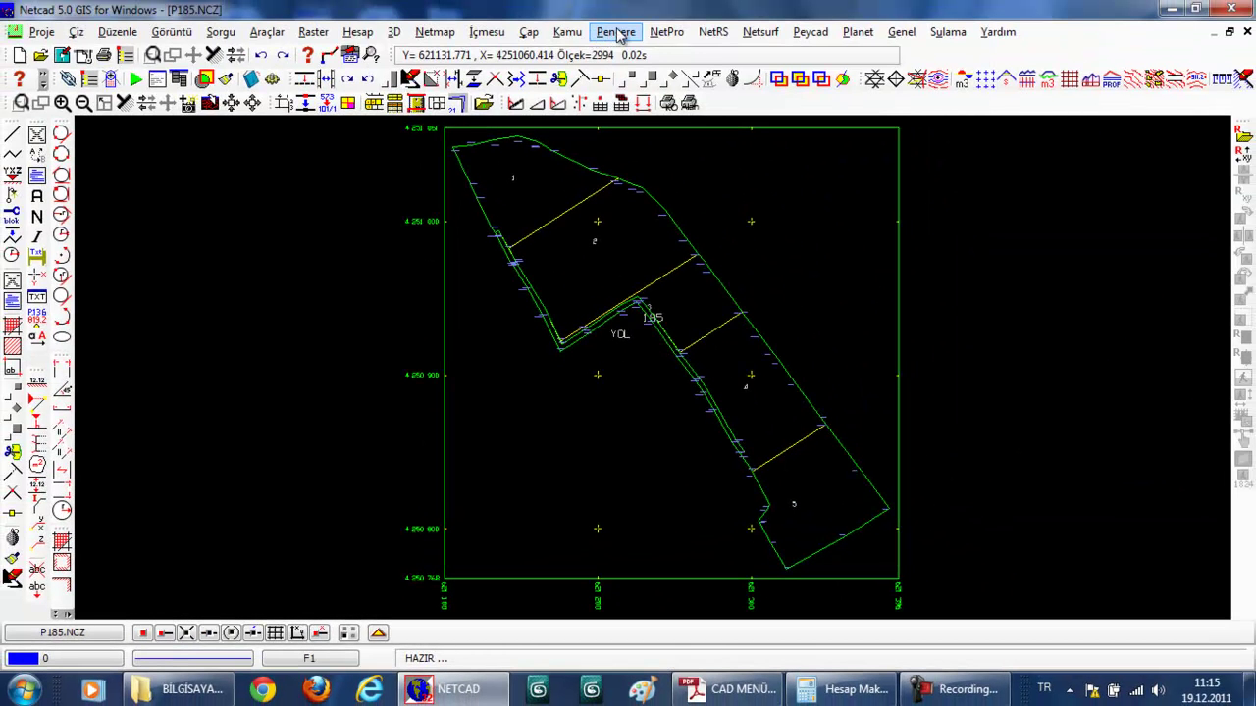
- Switch to the deneme_parsel.NCZ project and open Netmap's Eski Komutlar legacy commands
left_click(618, 36)
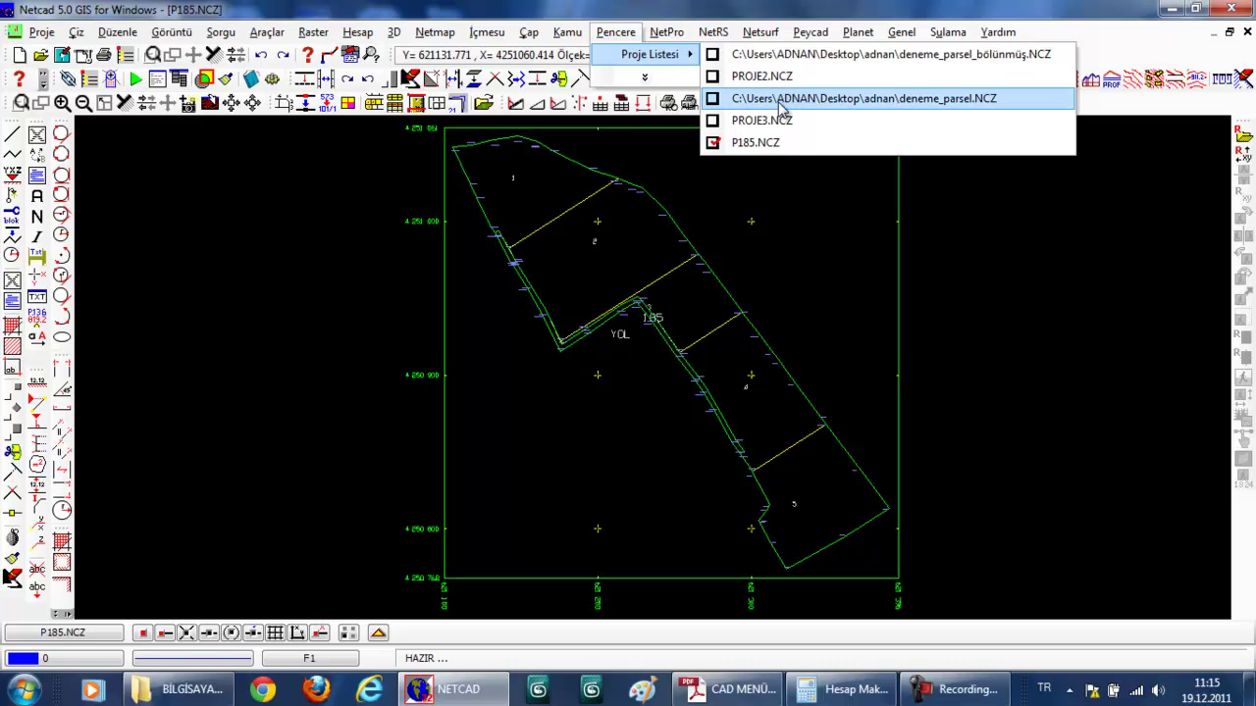
left_click(782, 99)
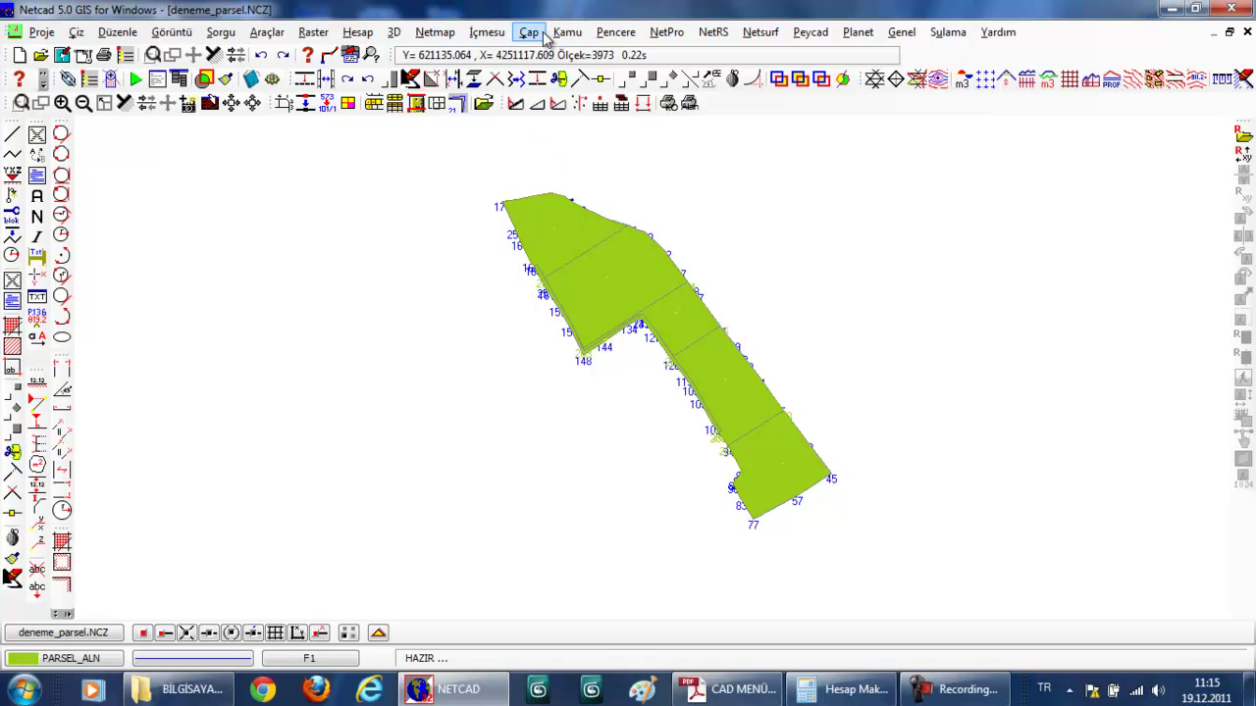
left_click(434, 32)
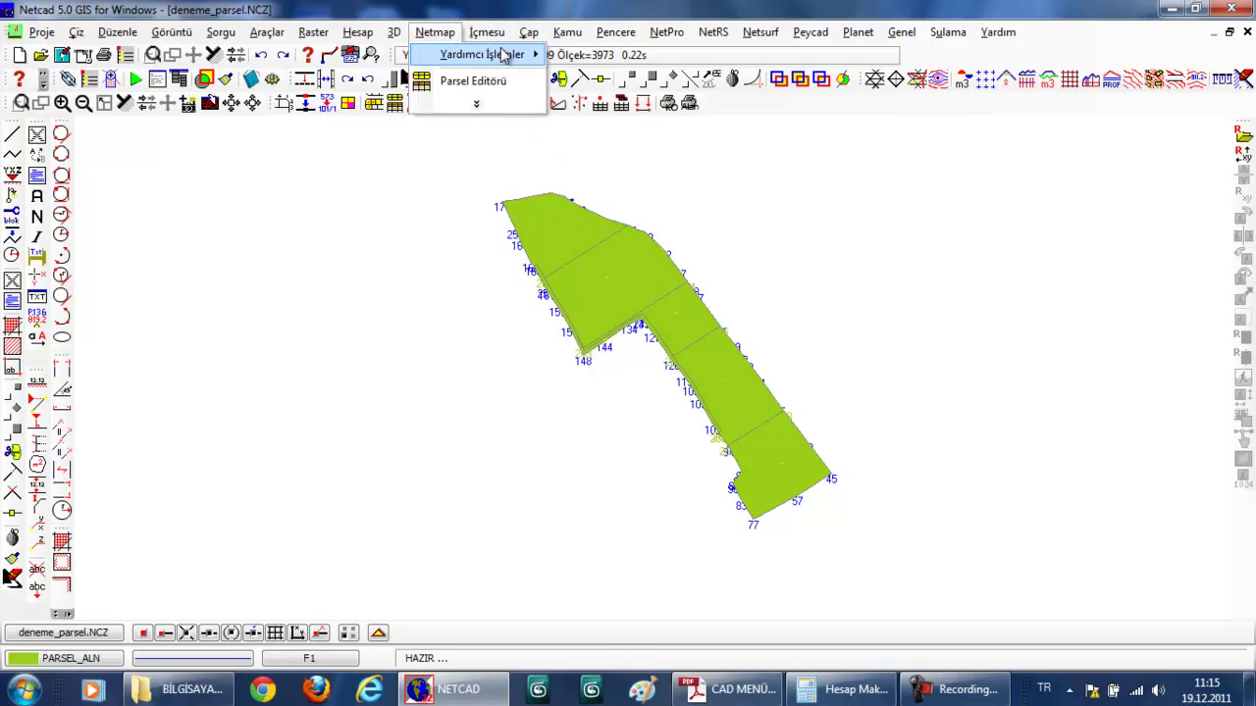
mouse_move(610, 54)
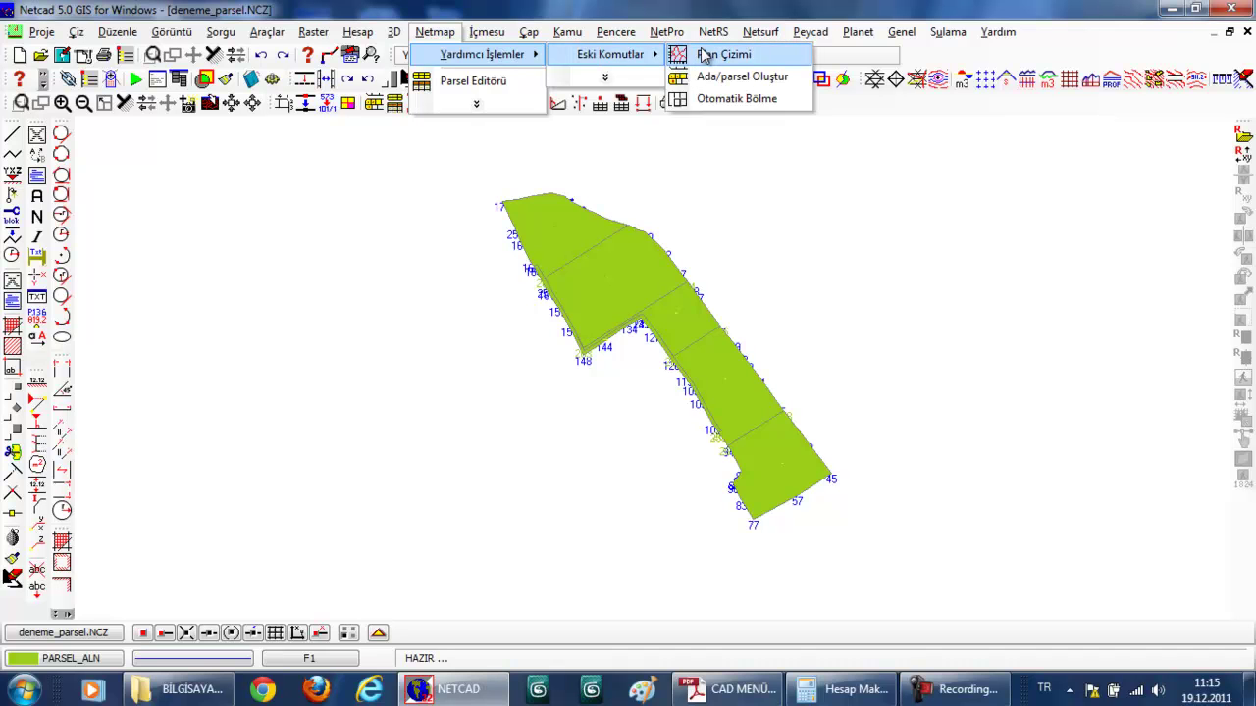
- Start Plan Çizimi and set the bottom margin (Alt Boşluk) to 95 in the text-size settings
left_click(704, 55)
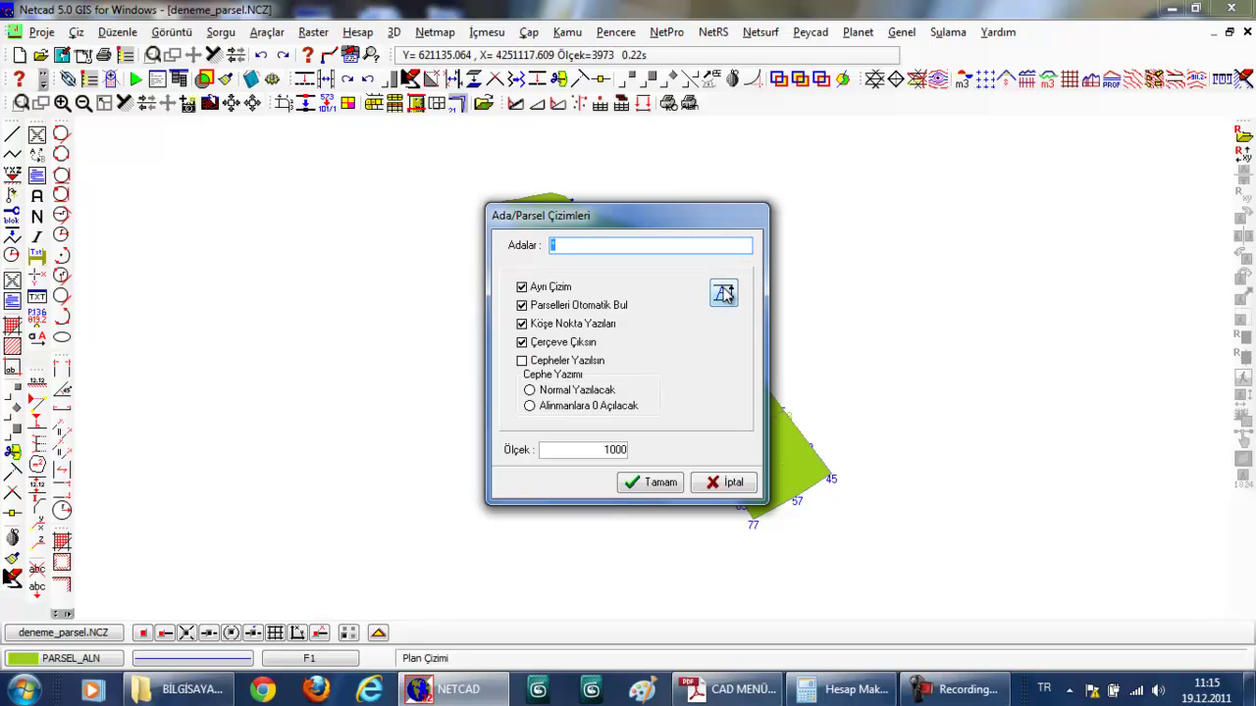
left_click(723, 293)
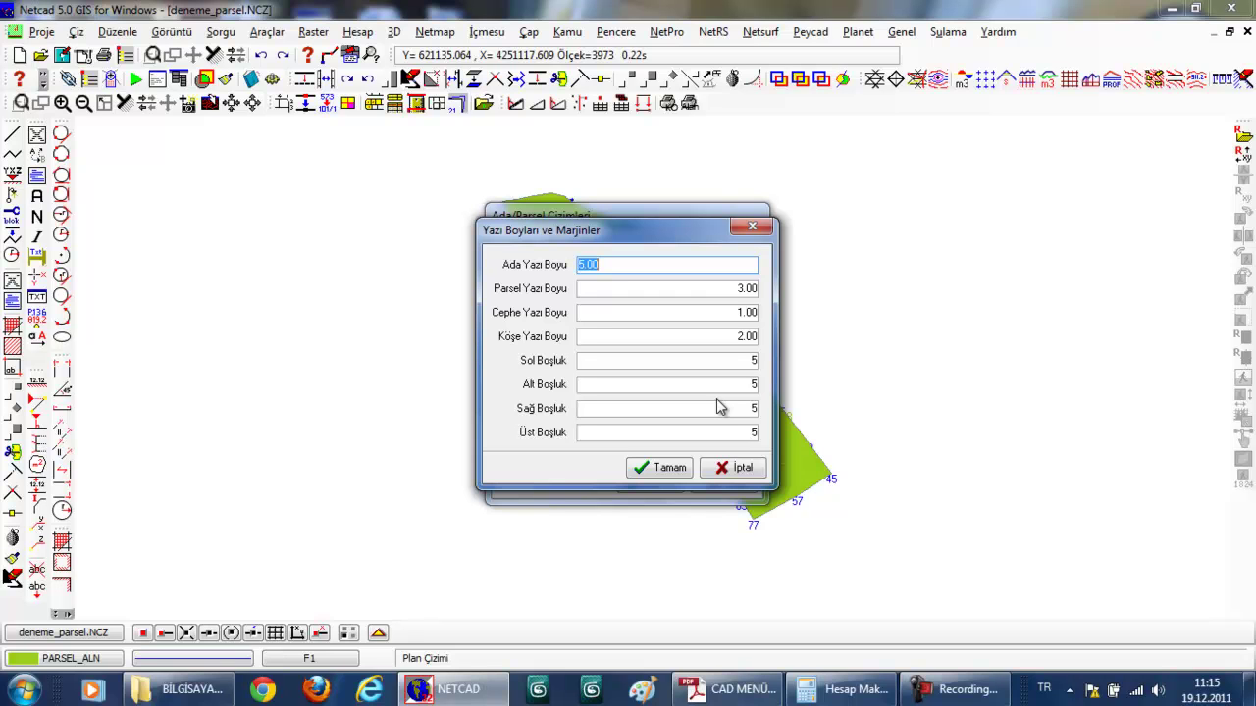
left_click(629, 387)
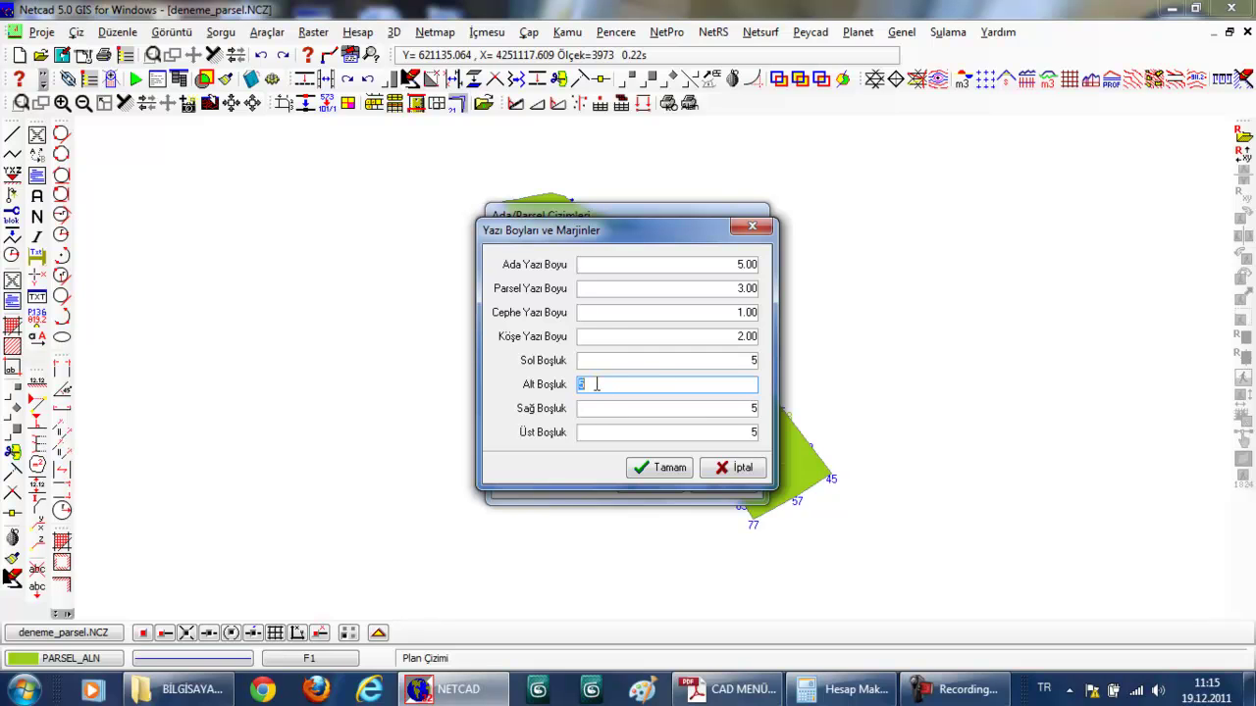
left_click(853, 690)
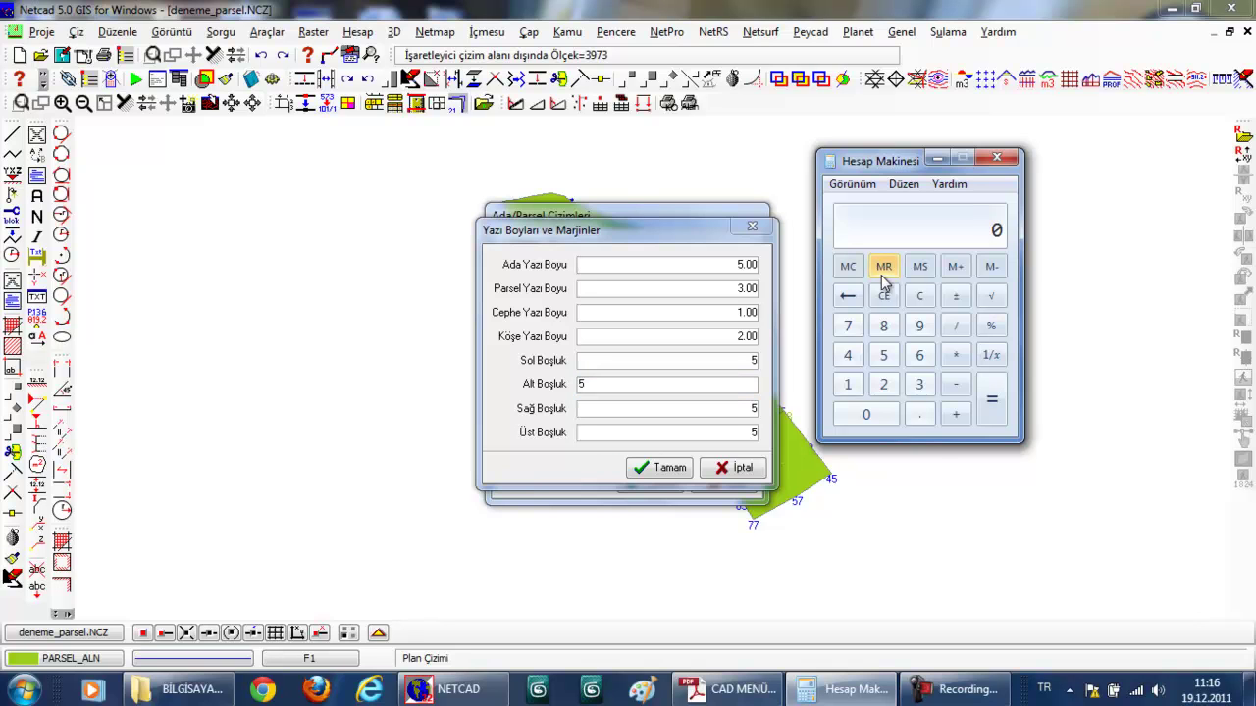
left_click(937, 160)
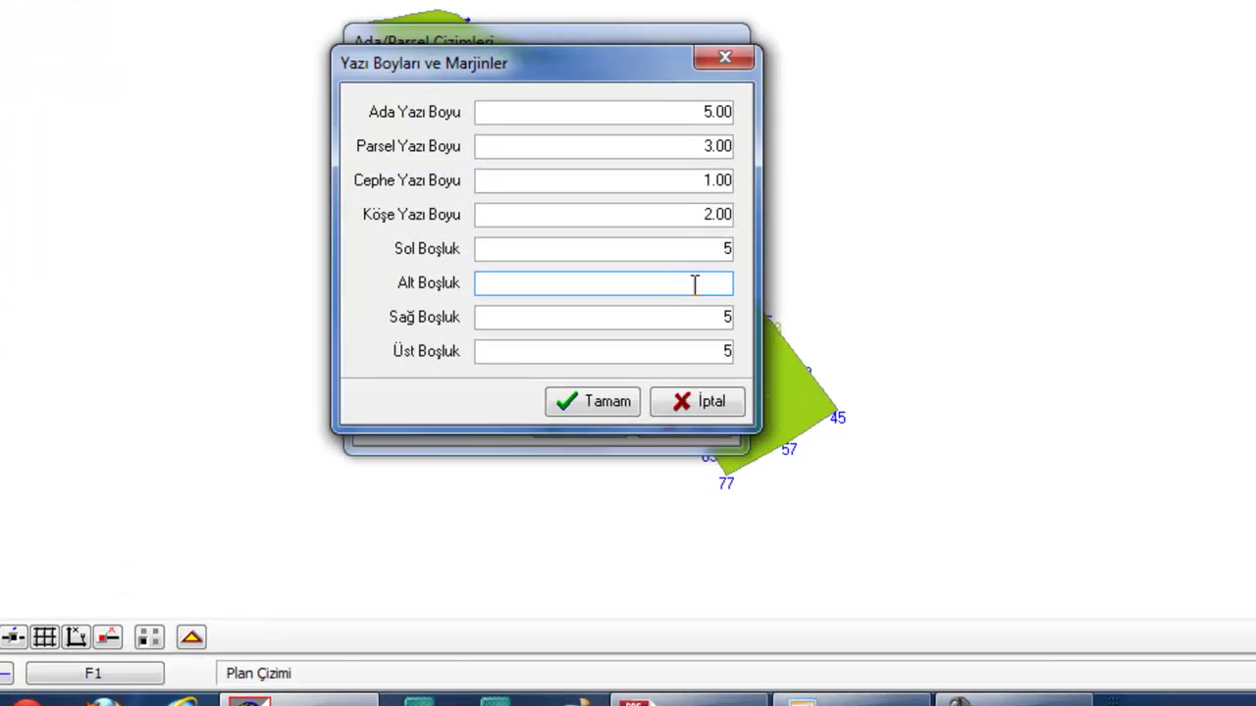
type("95")
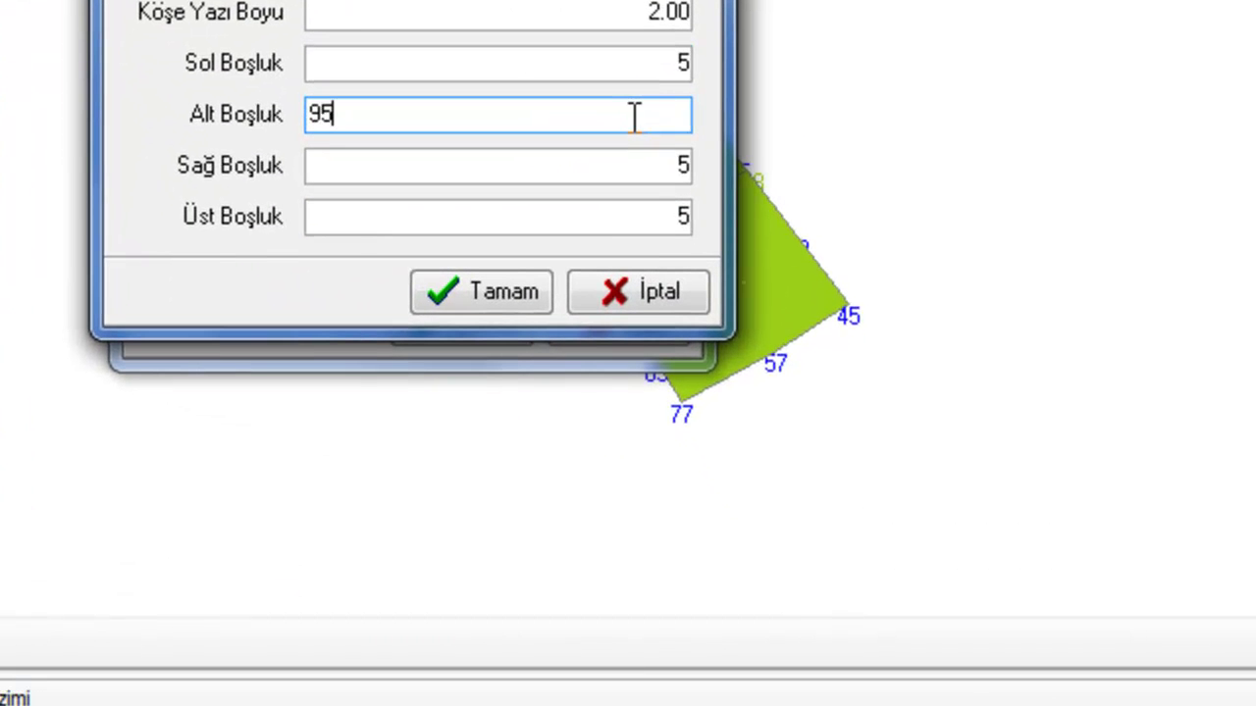
left_click(518, 296)
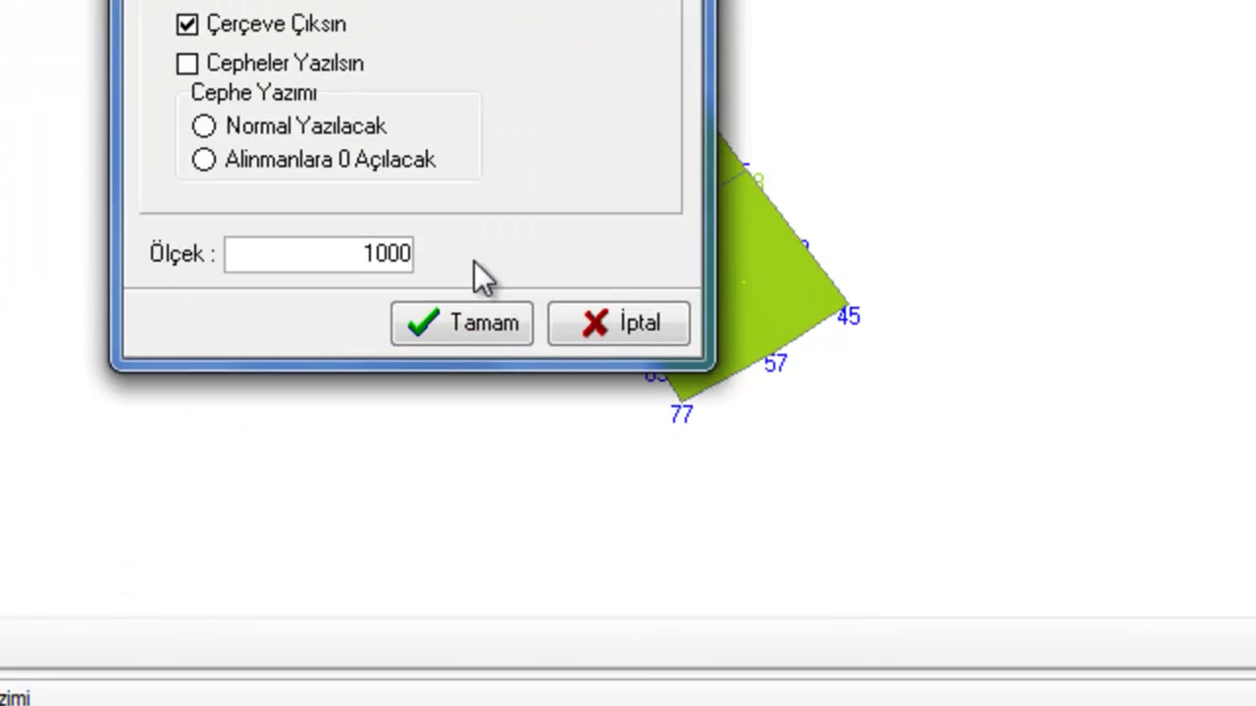
- Turn off Cepheler Yazılsın frontage labels and draw the plan sheet
left_click(203, 128)
left_click(187, 64)
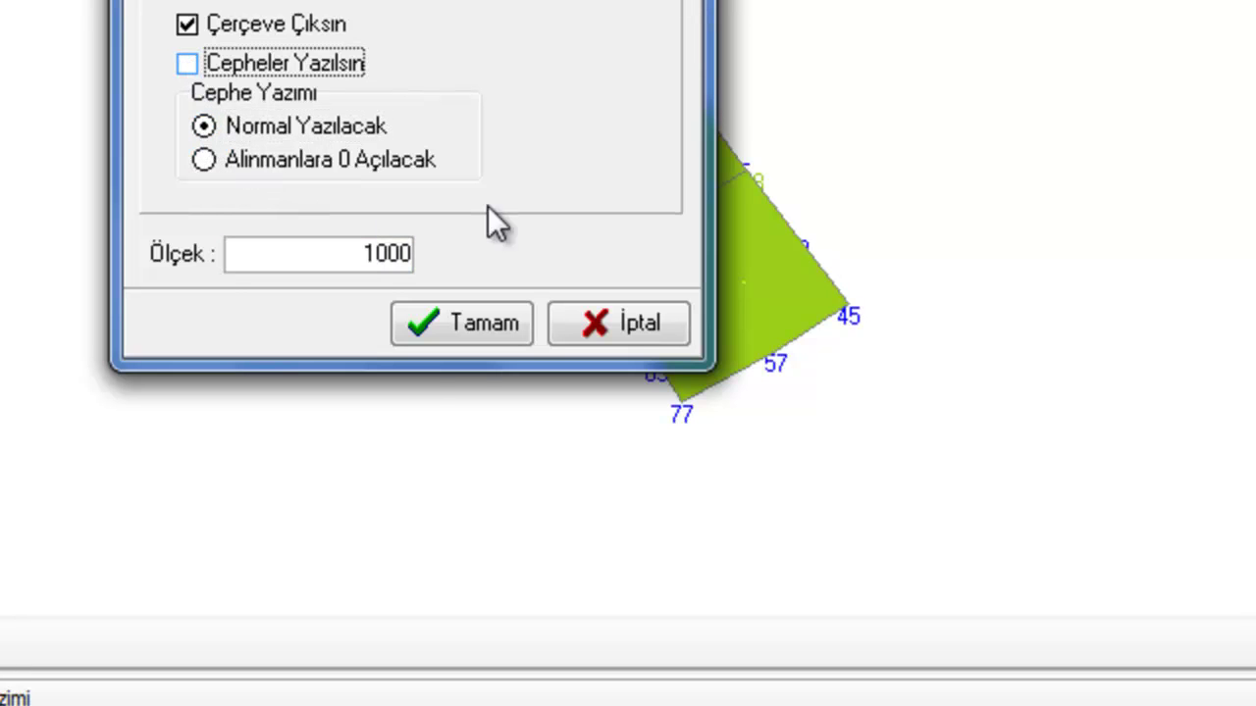
left_click(431, 324)
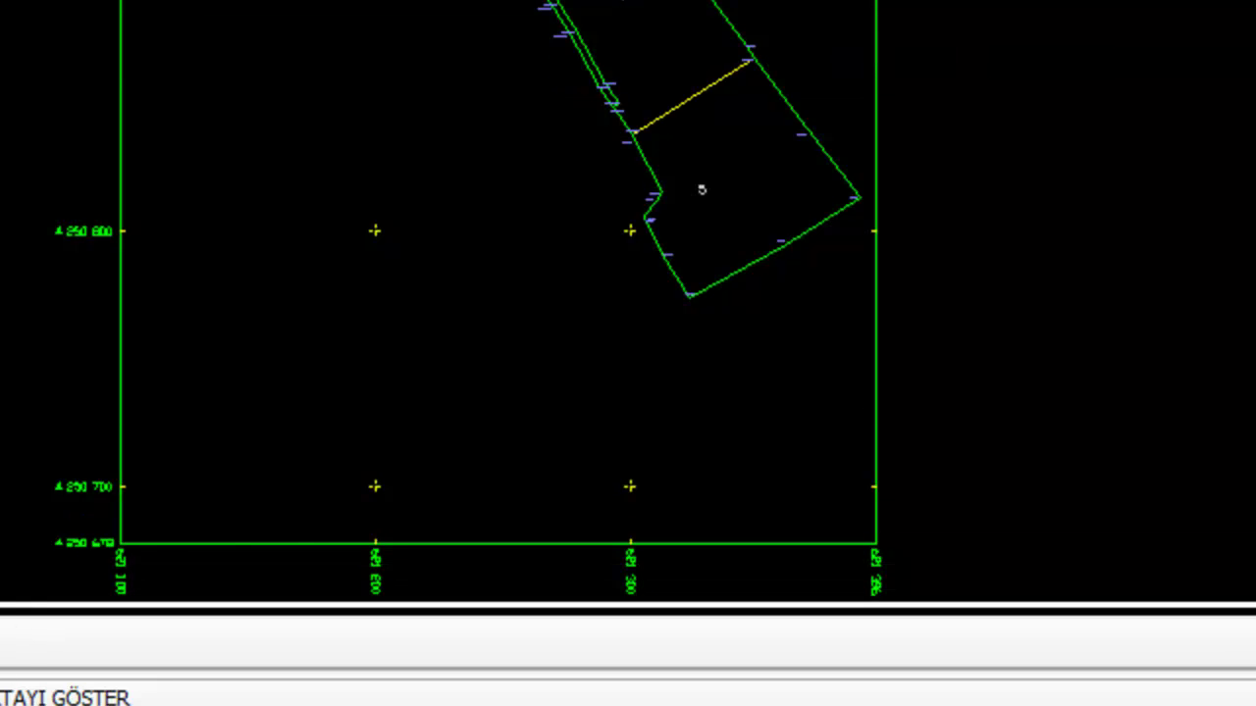
- Inspect the bottom-left corner labels, then zoom to the full drawing extents
left_click_drag(6, 604, 235, 484)
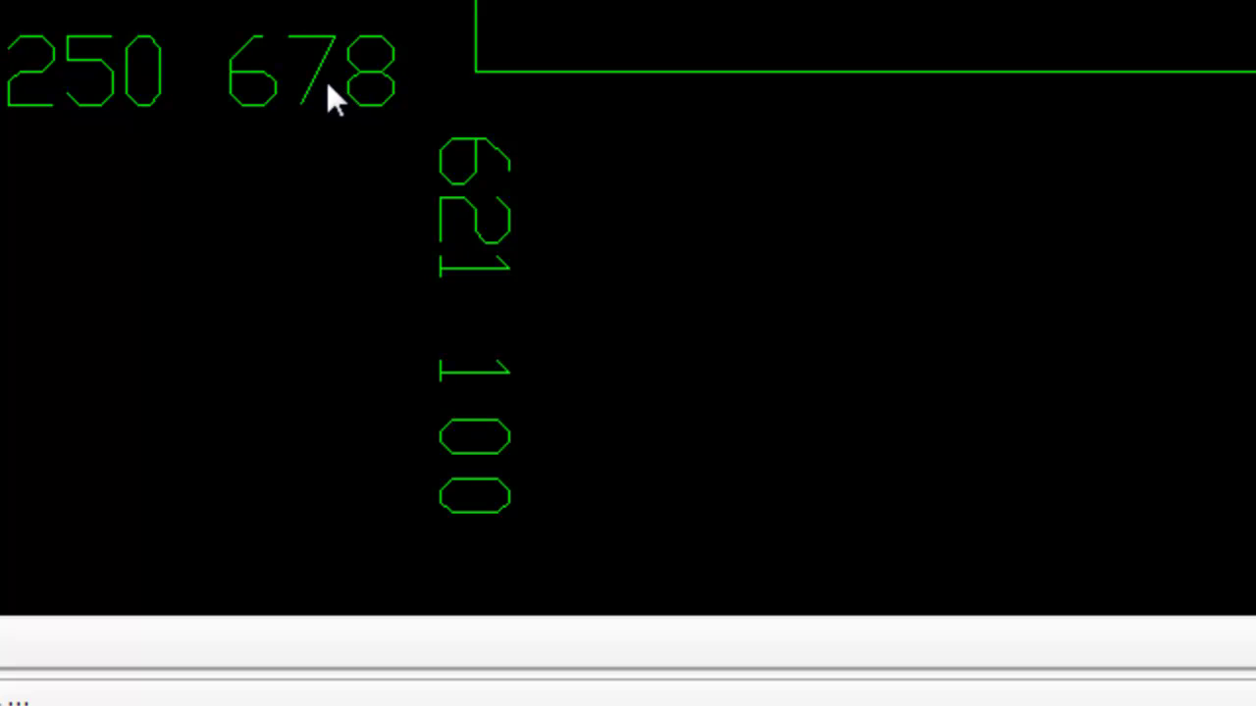
scroll(350, 89, "down", 1)
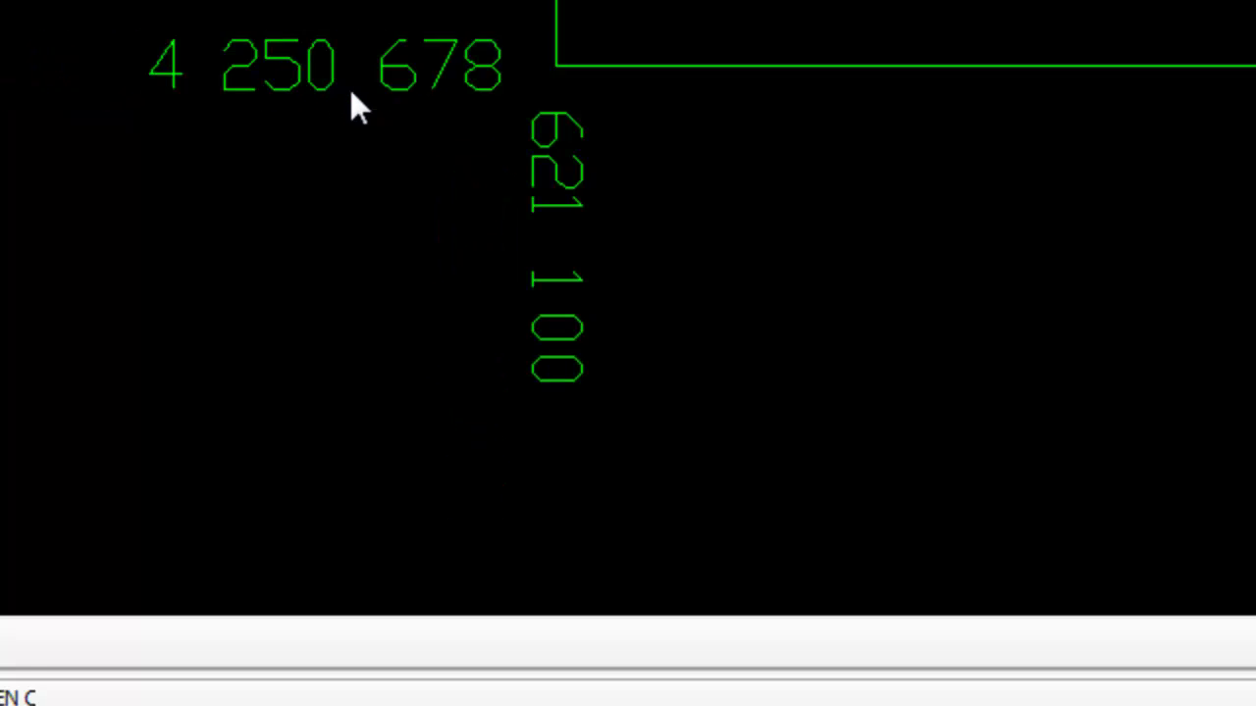
scroll(350, 89, "down", 2)
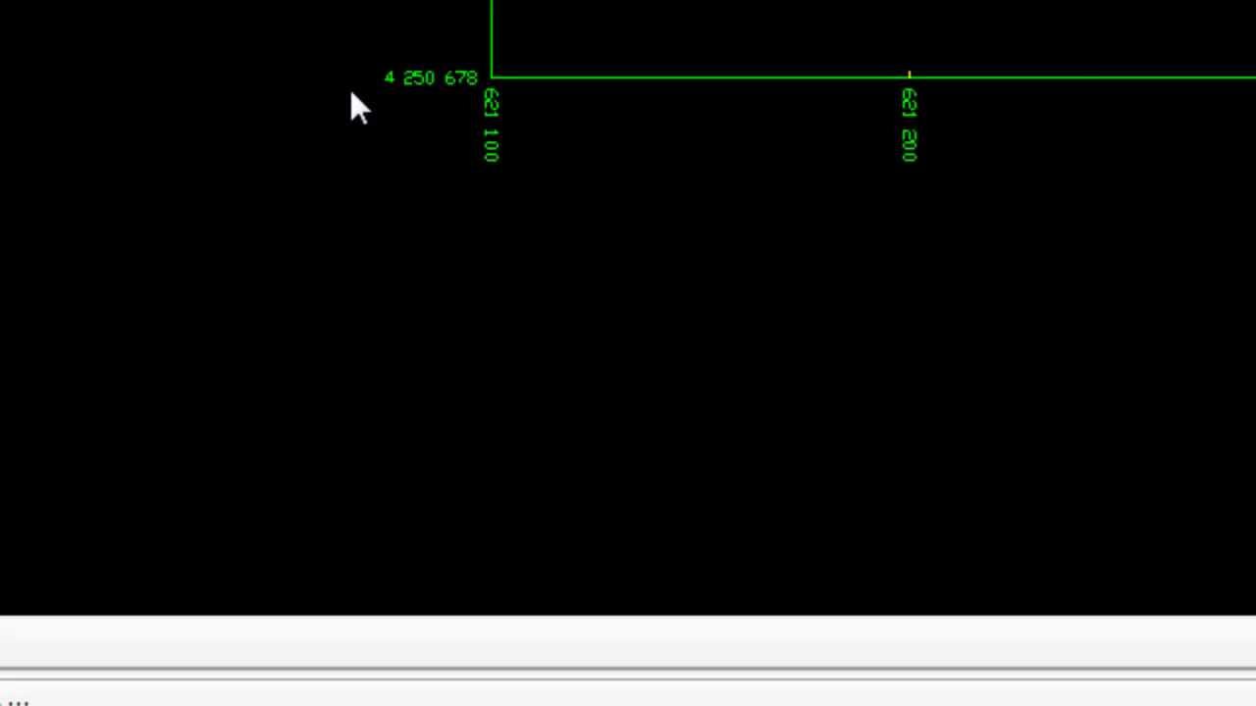
scroll(350, 93, "up", 1)
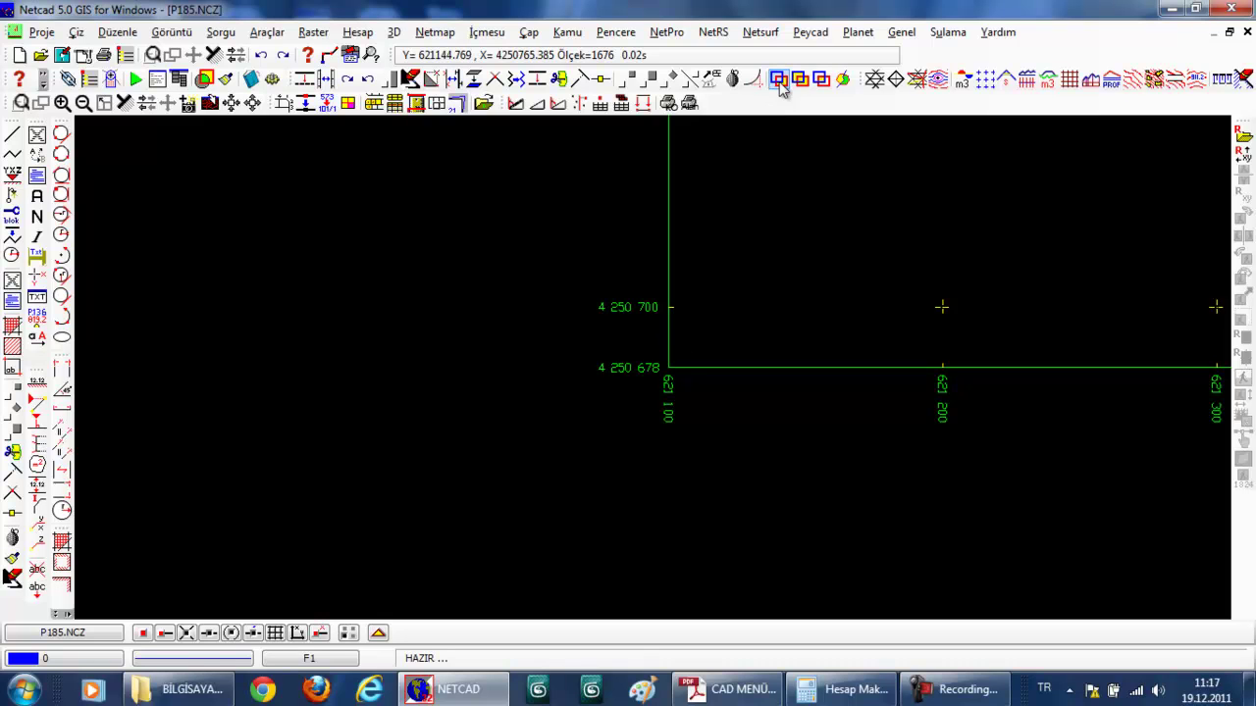
left_click(187, 54)
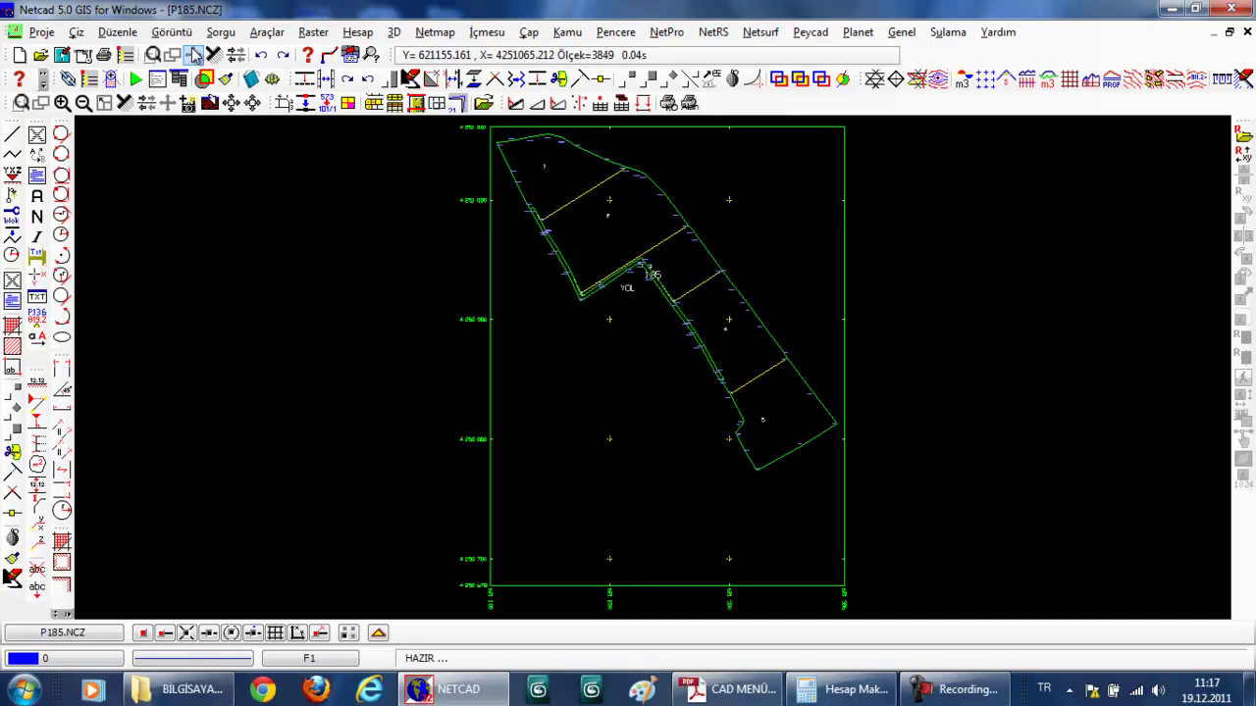
- Zoom onto the bottom frame edge and make a first, cancelled attempt at moving the bottom line
left_click(152, 55)
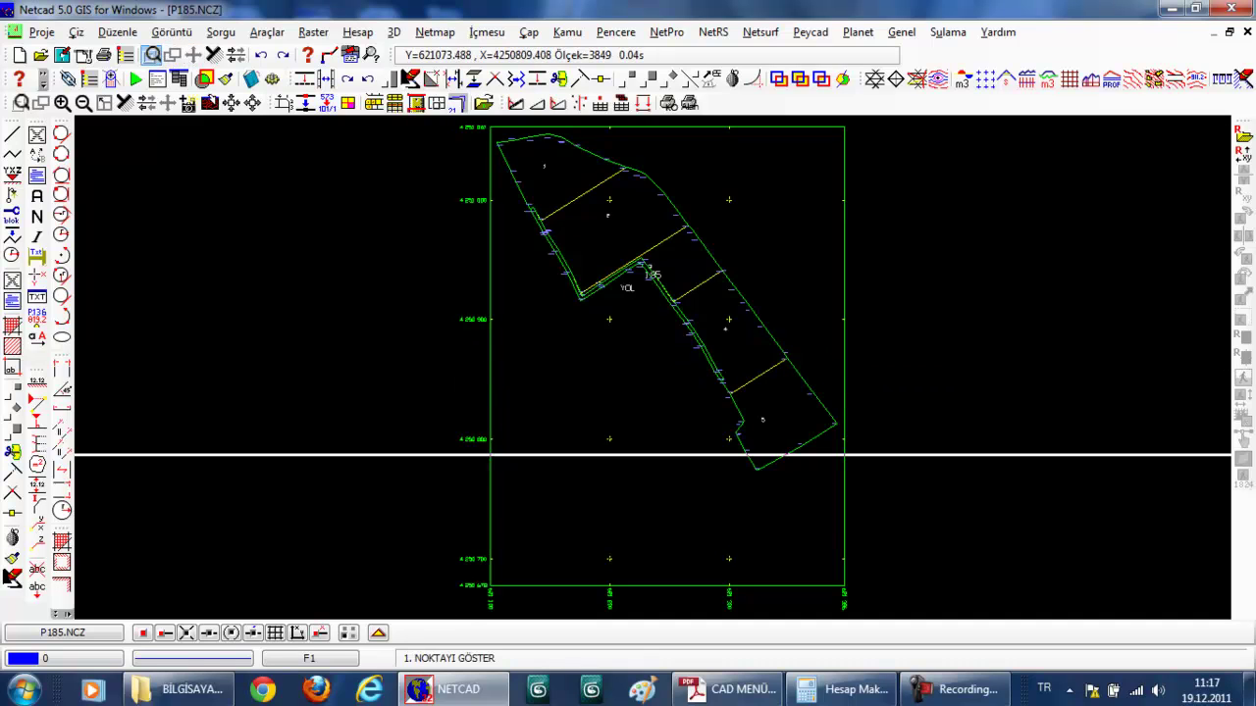
left_click(458, 528)
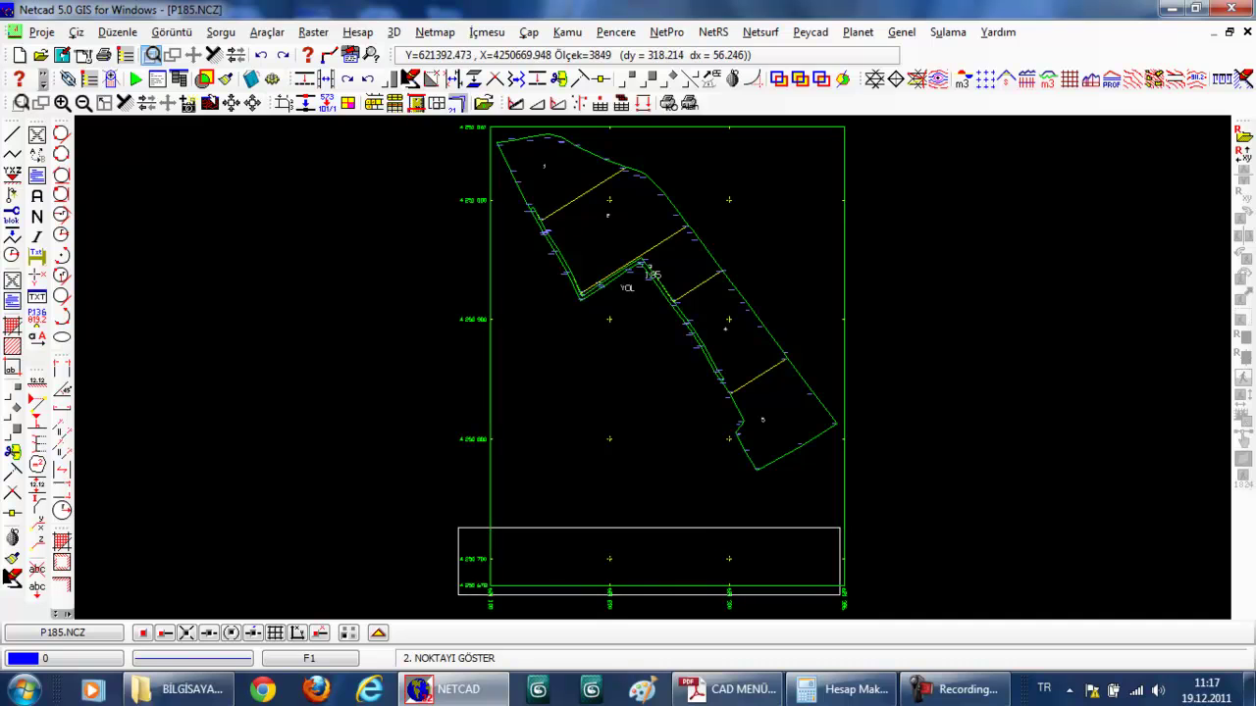
left_click(858, 608)
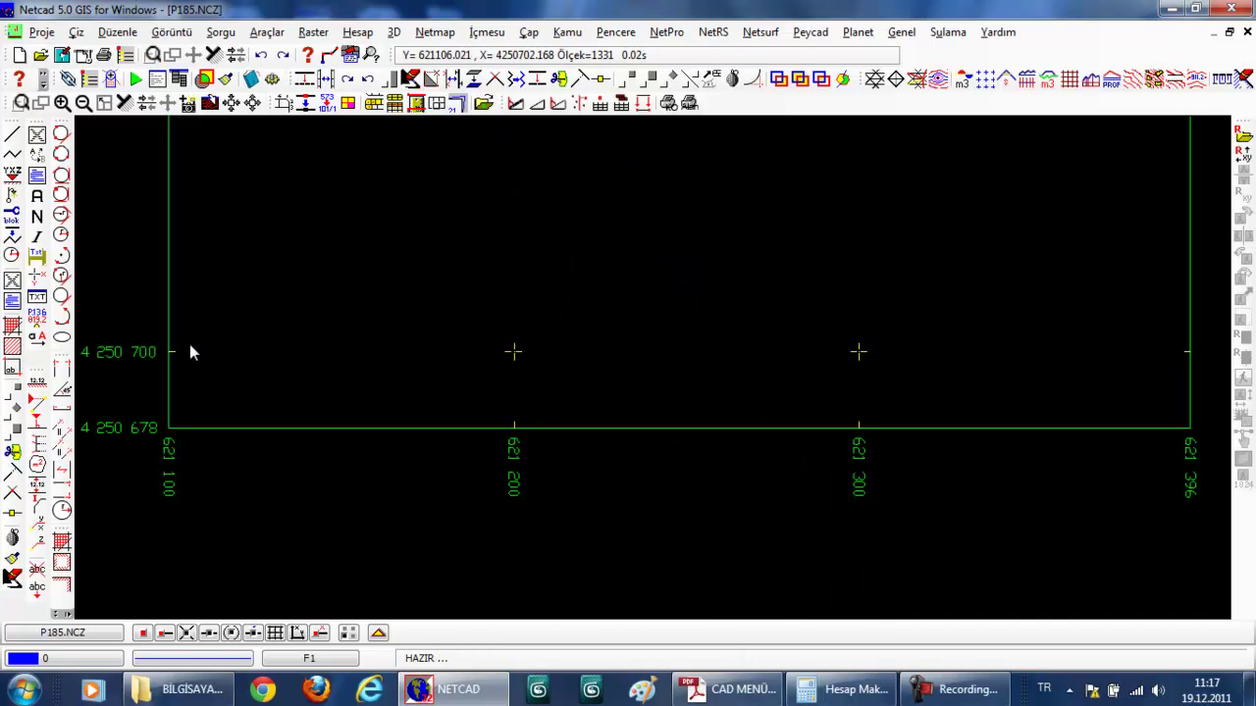
left_click(628, 79)
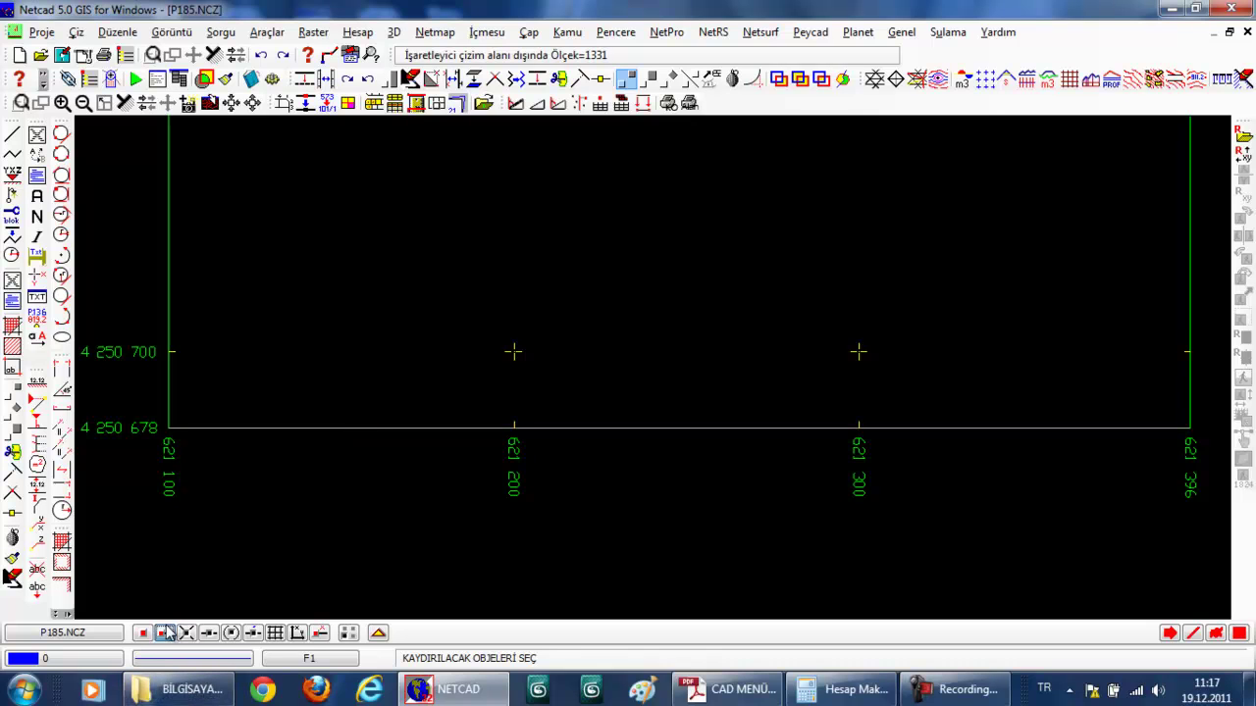
left_click(143, 632)
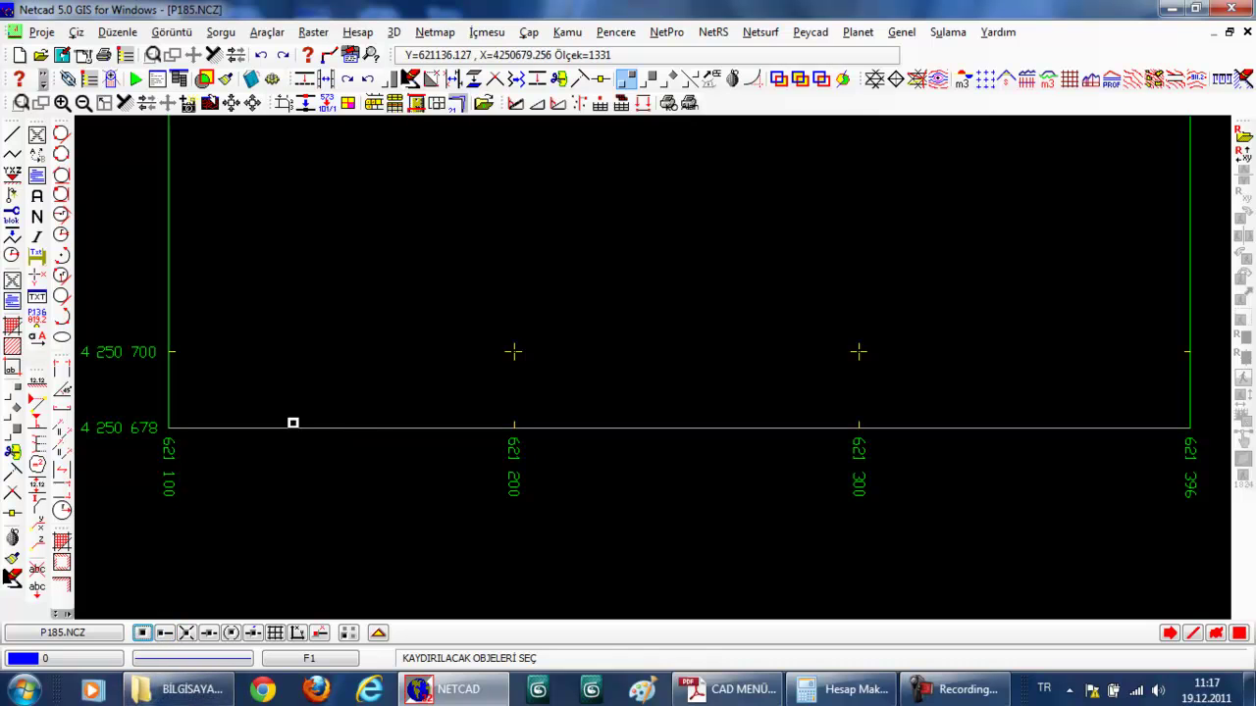
left_click(292, 423)
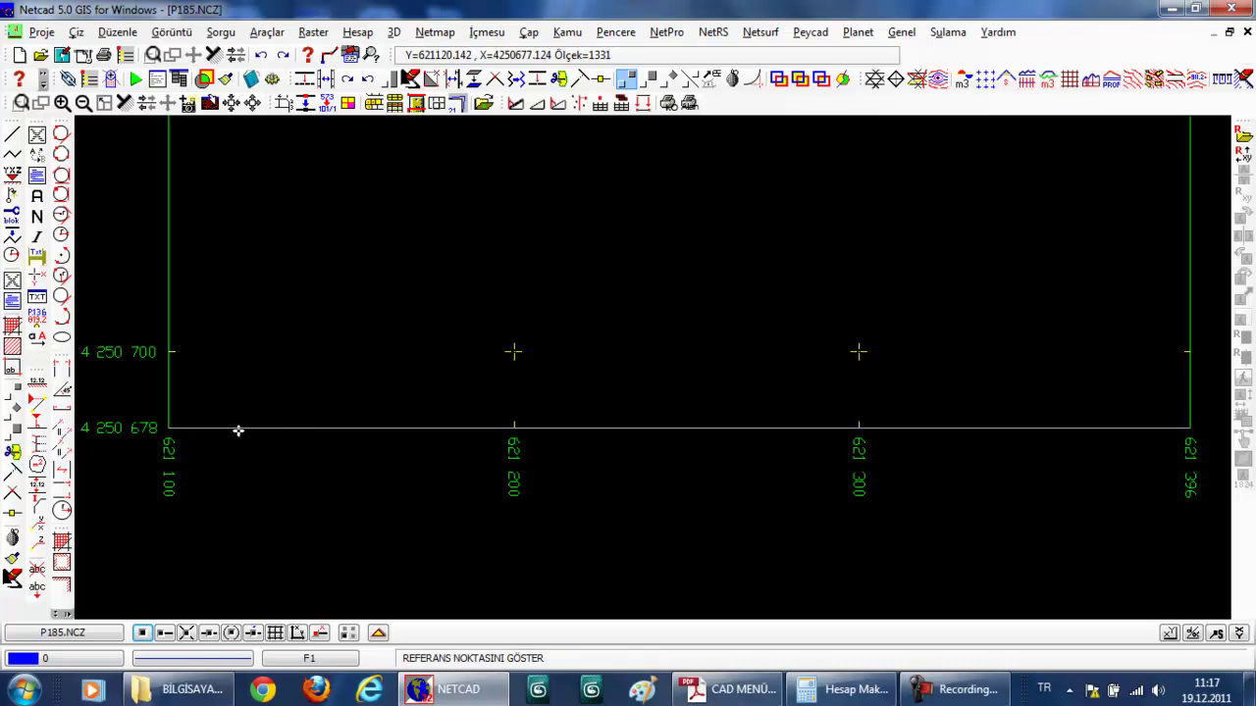
left_click(207, 428)
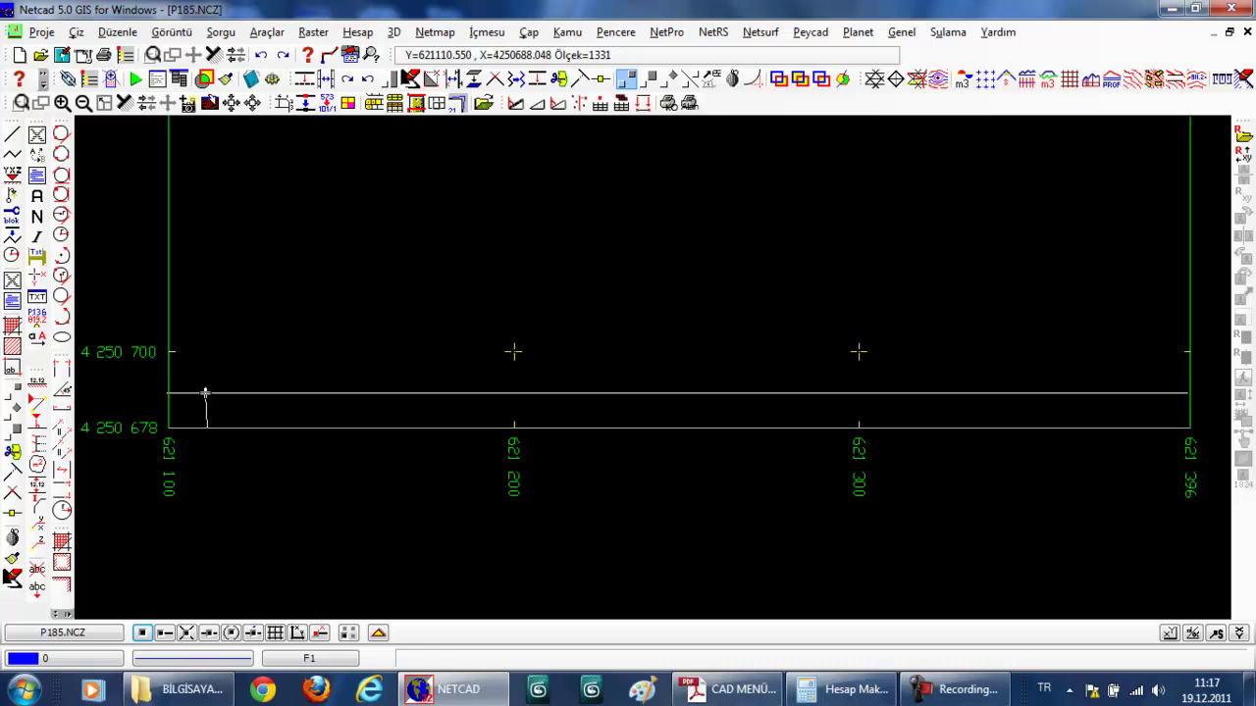
key("Escape")
- With snapping on, move the bottom frame line from its left end onto the 4 250 700 row
left_click(296, 633)
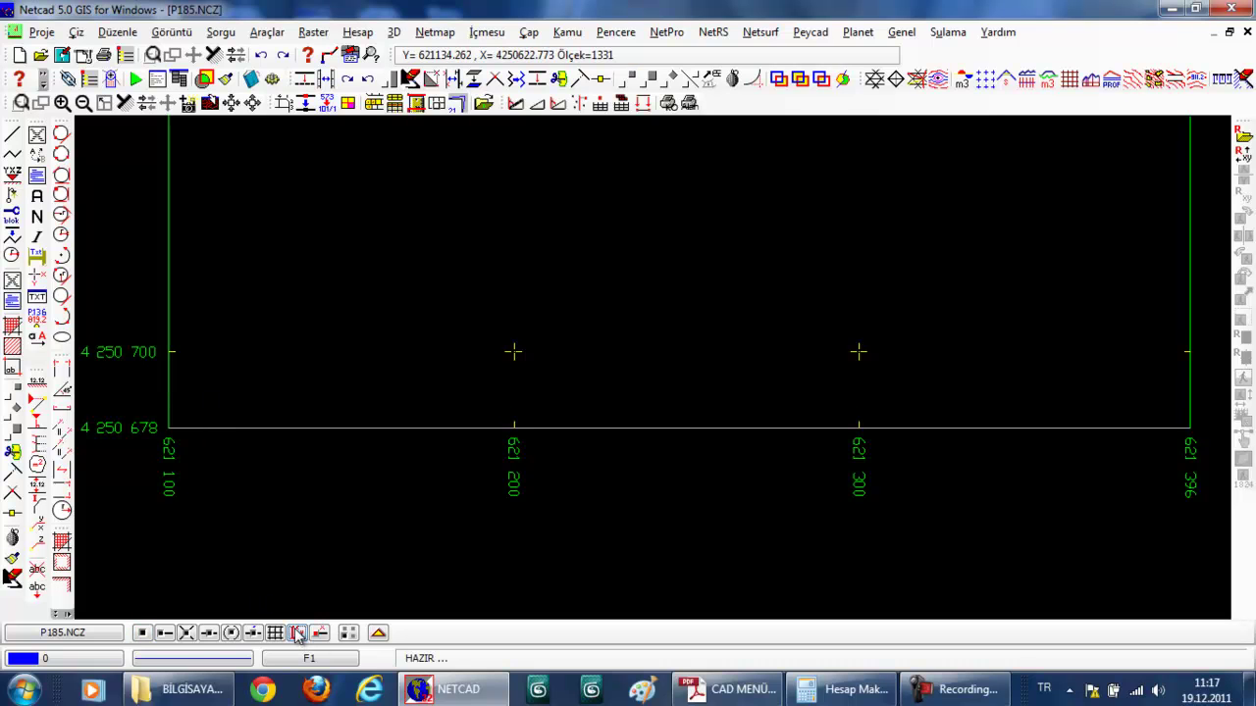
key("Return")
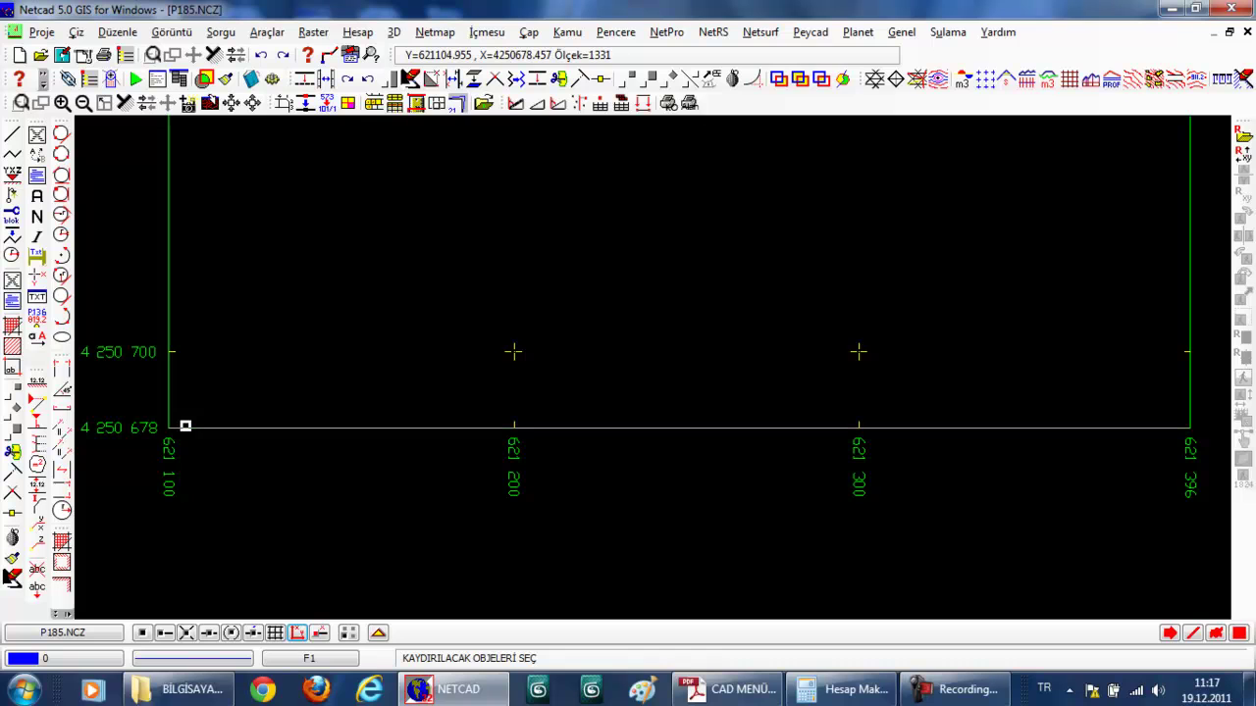
right_click(186, 426)
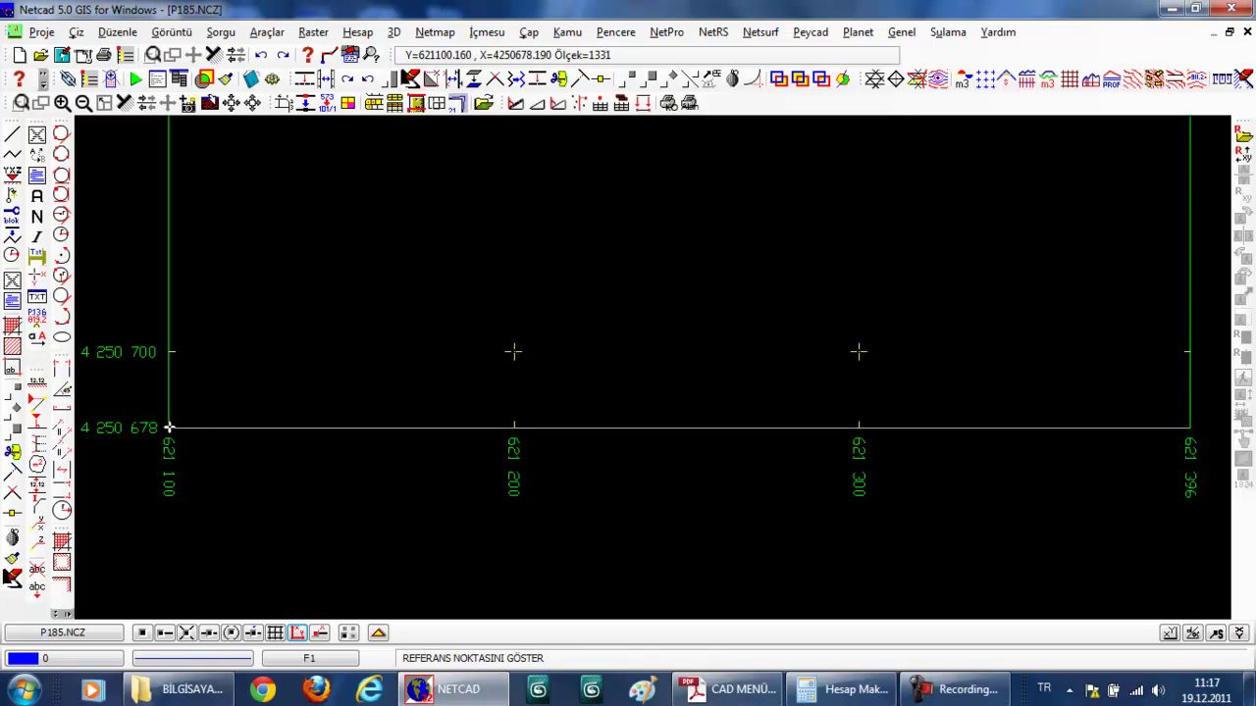
left_click(169, 428)
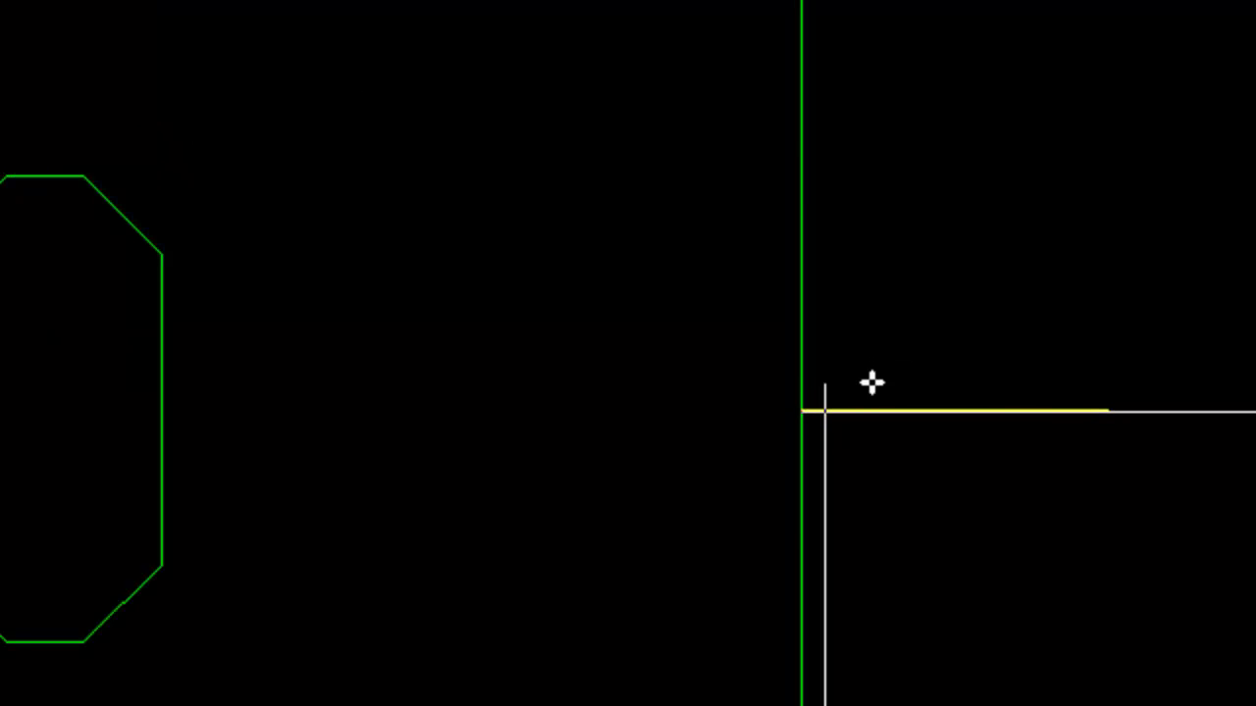
left_click(872, 380)
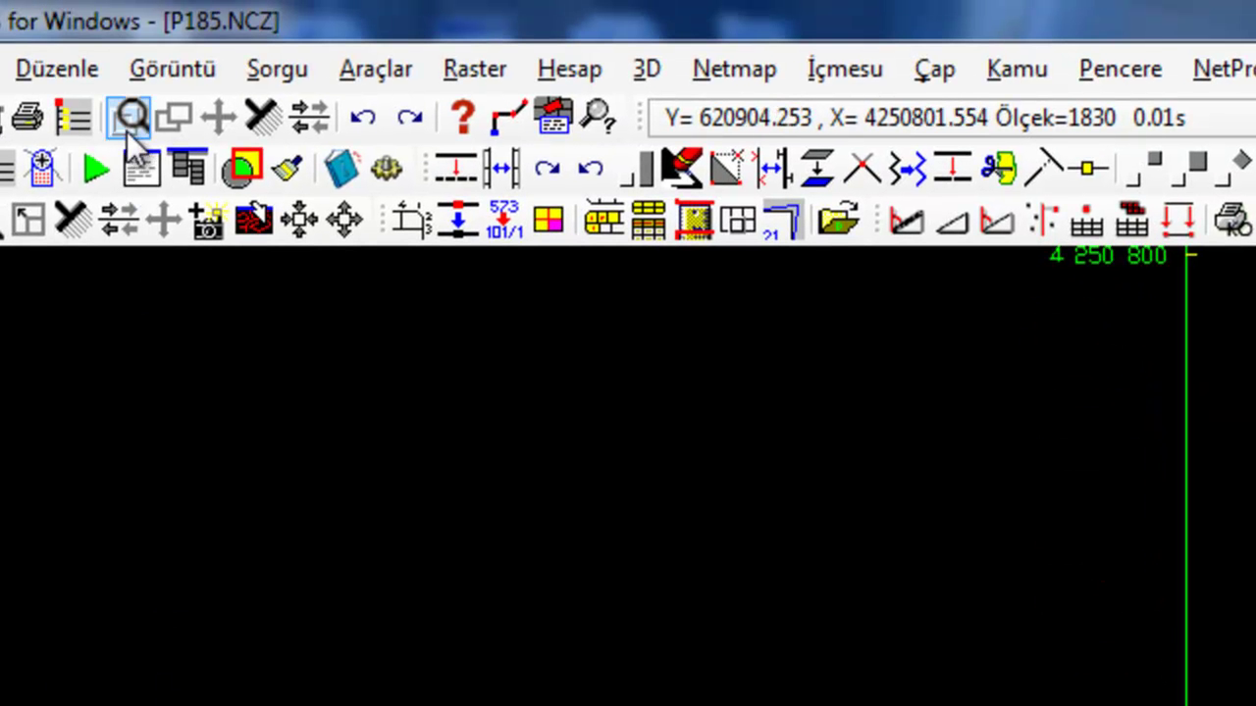
- Trim the left frame line flush with the new bottom edge using Kes
left_click(126, 131)
left_click(582, 480)
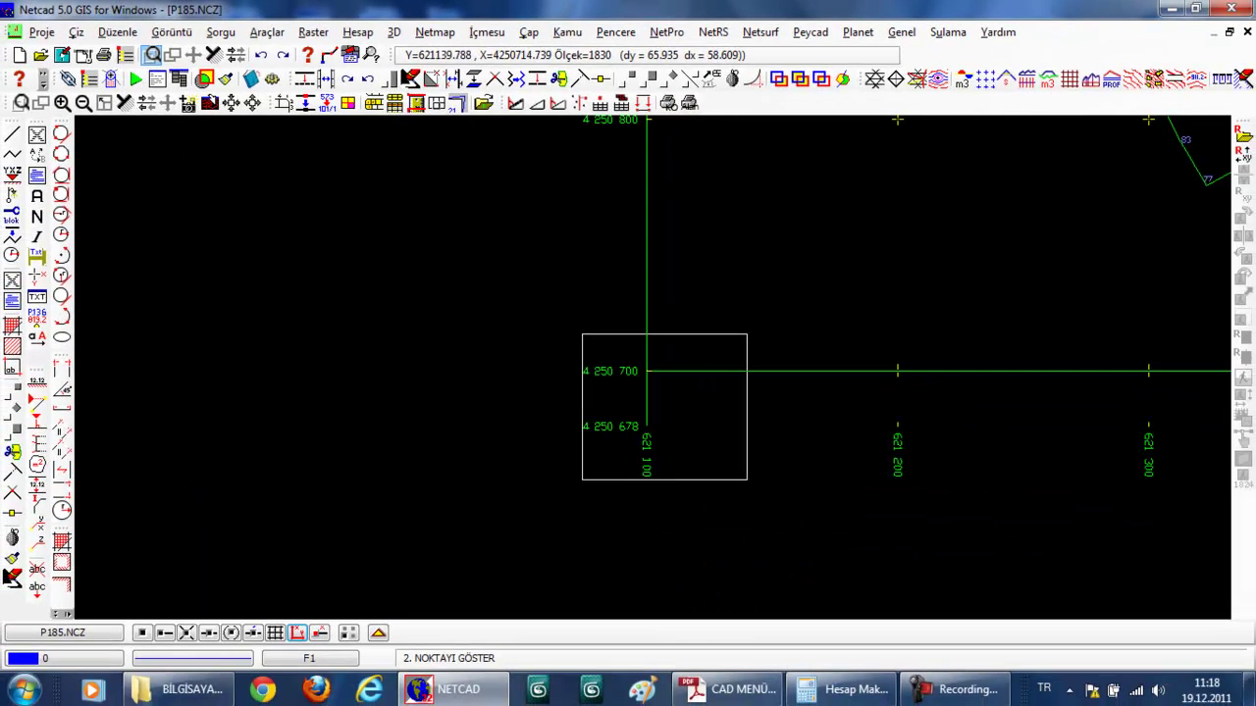
left_click(743, 337)
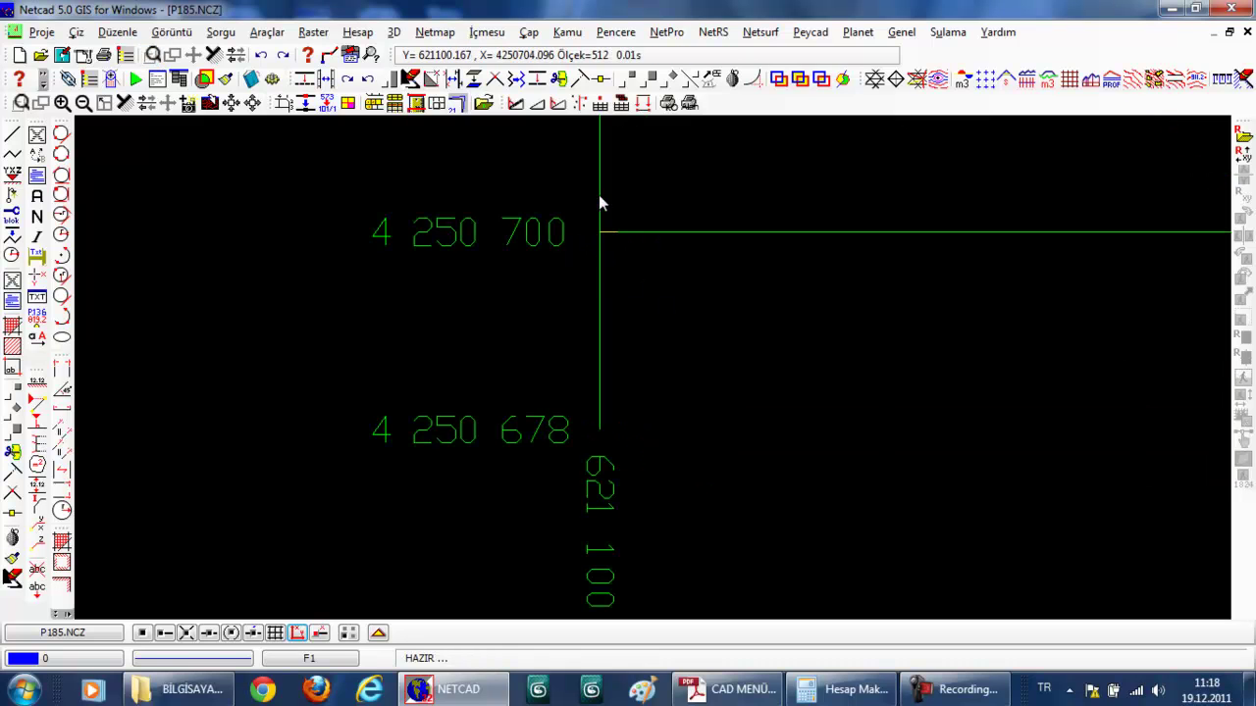
left_click(563, 82)
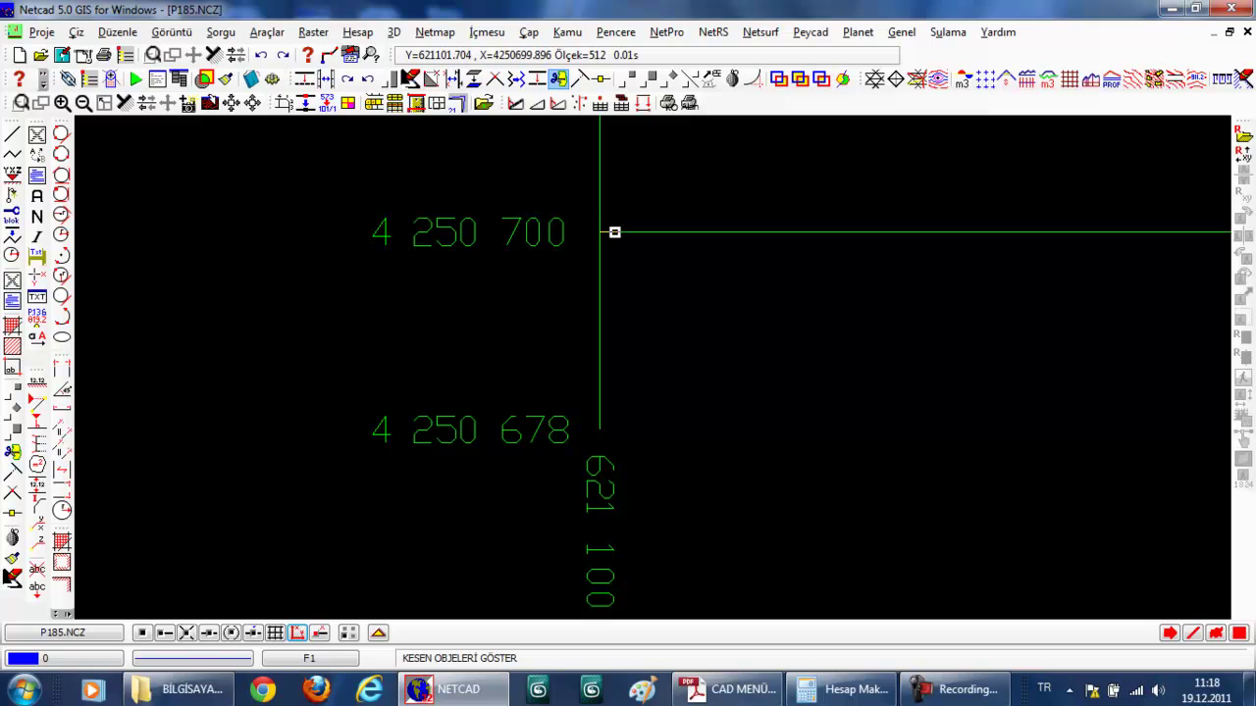
left_click(600, 189)
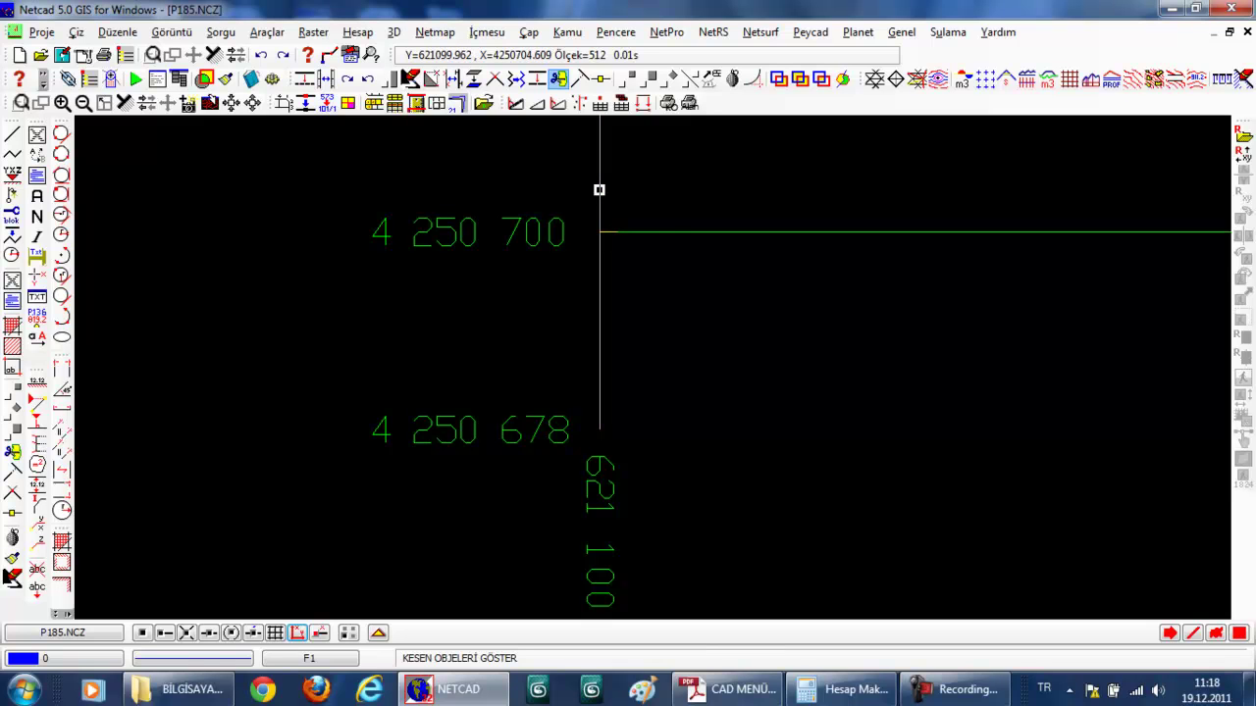
right_click(610, 259)
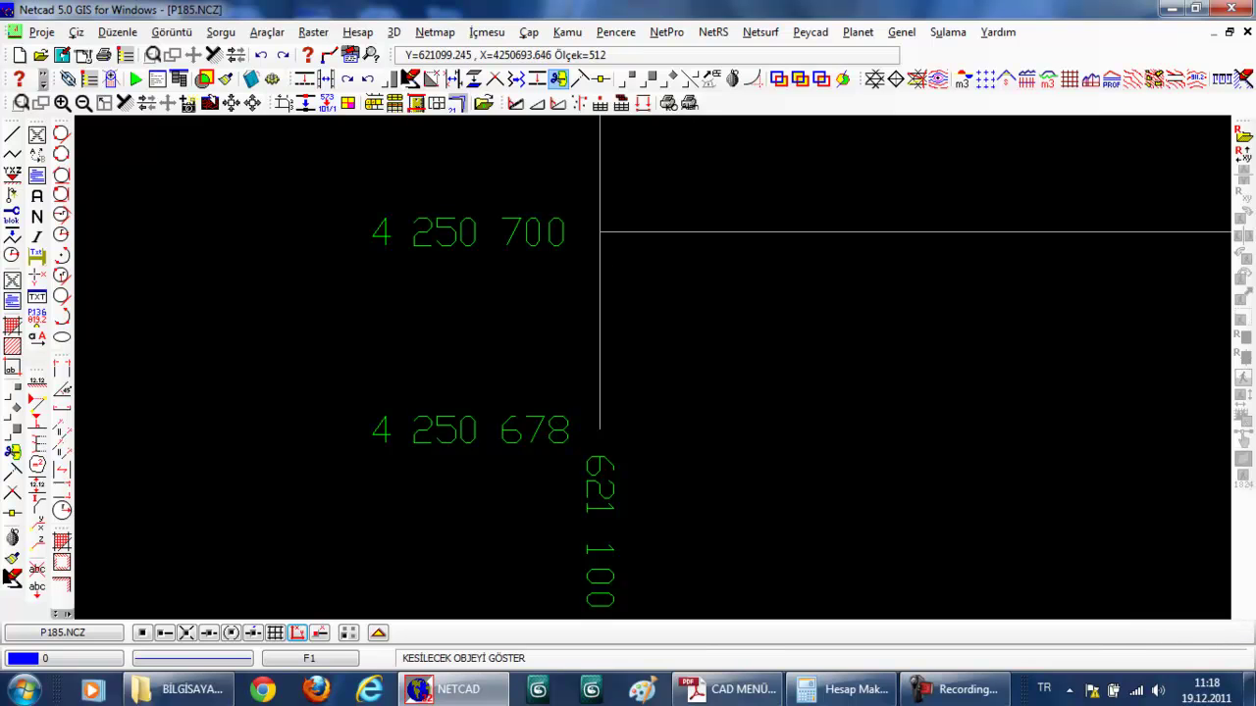
left_click(599, 301)
scroll(600, 421, "down", 1)
scroll(600, 420, "down", 2)
scroll(600, 421, "down", 1)
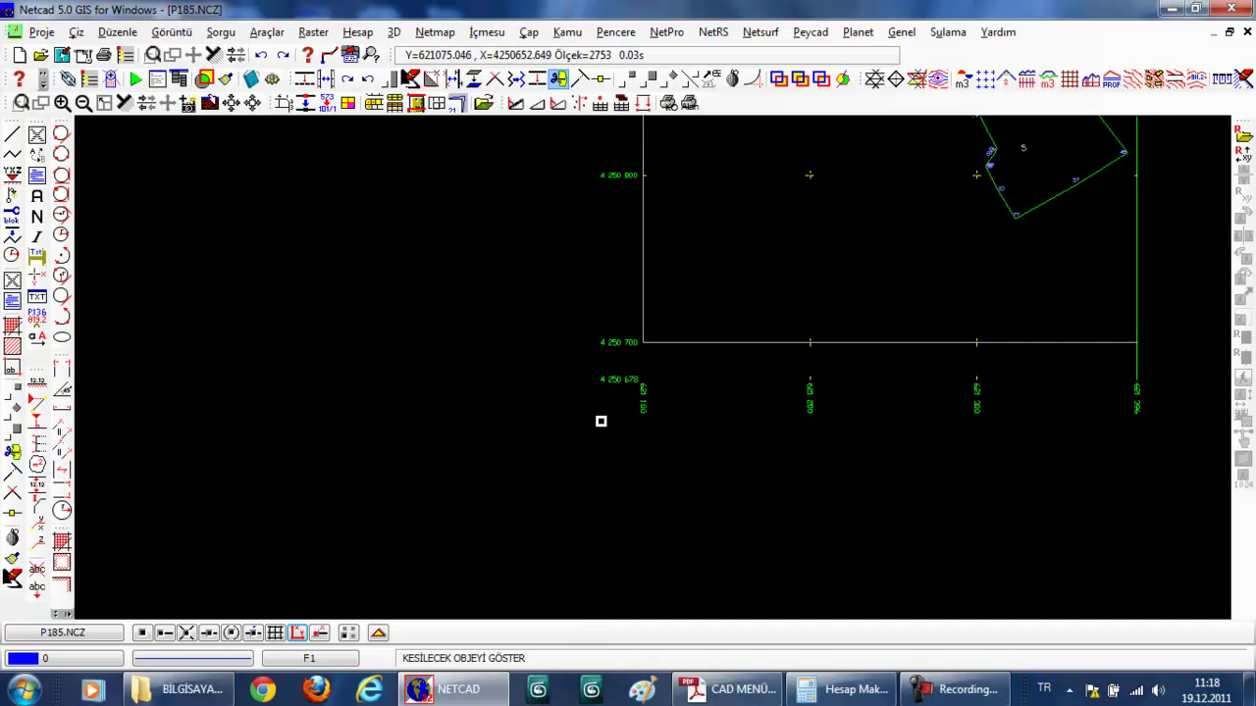
- Start another trim at the bottom-right corner with the right frame line as cutting edge
left_click(152, 54)
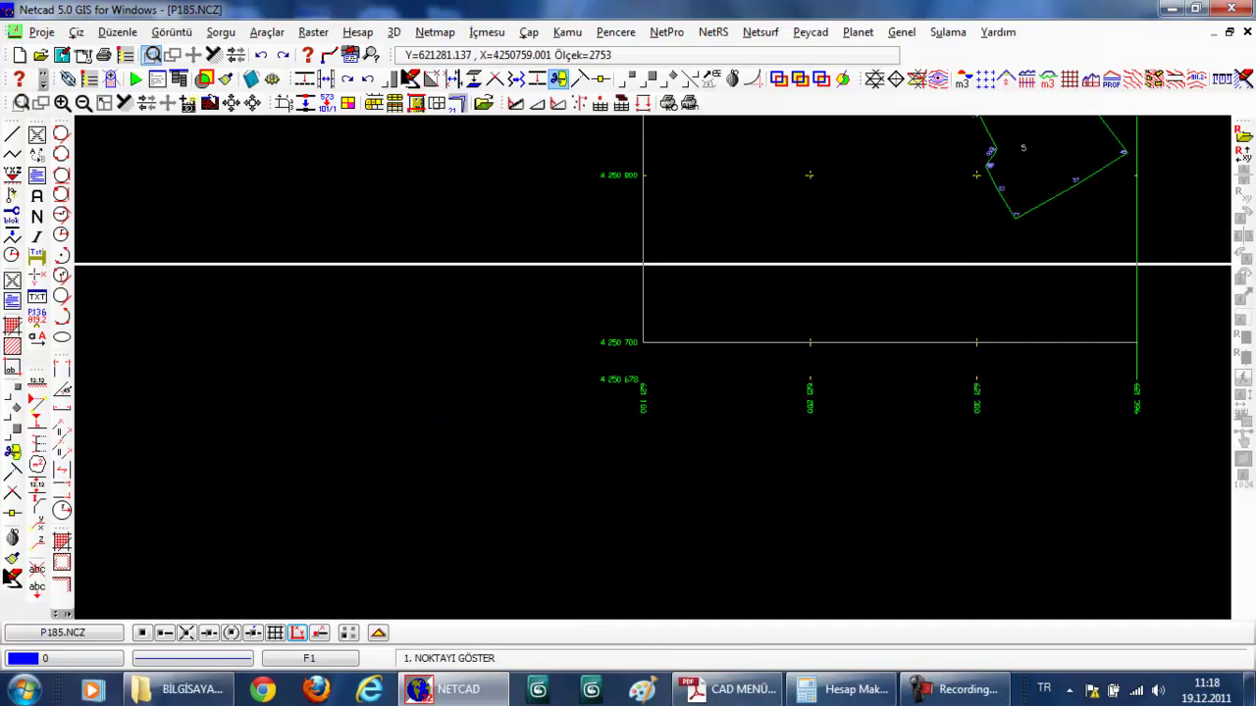
left_click(1102, 420)
left_click(1181, 291)
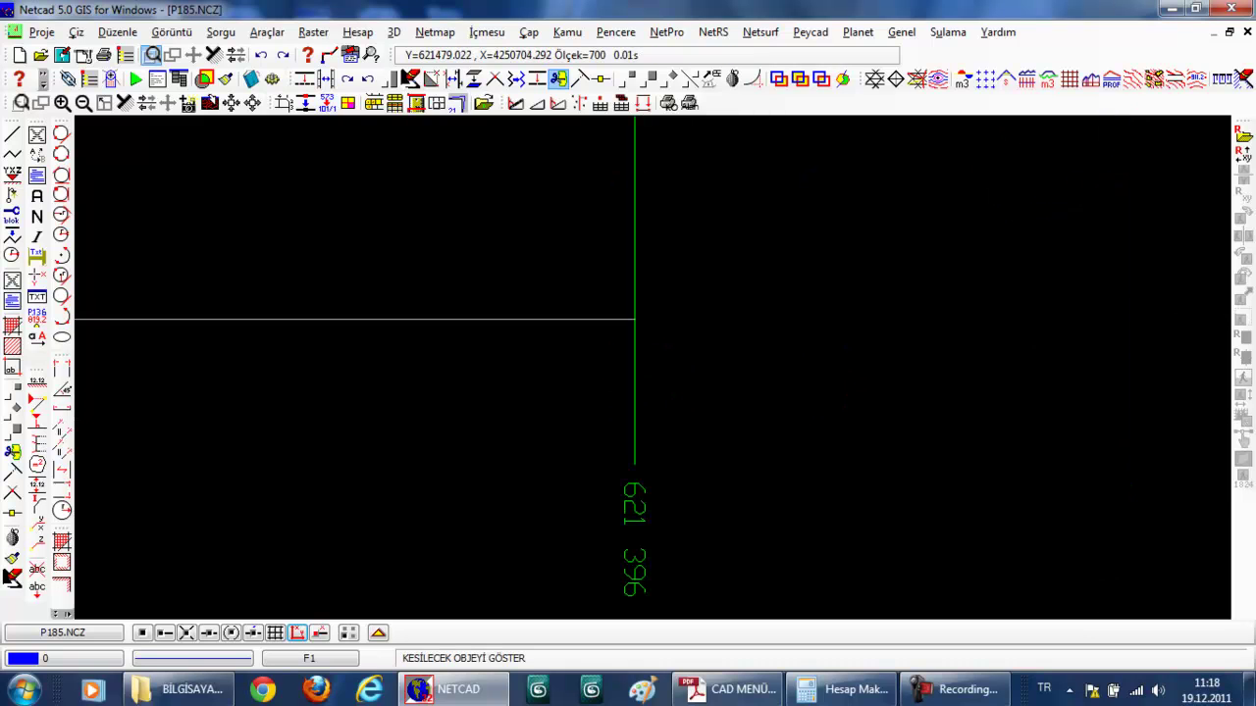
key("Escape")
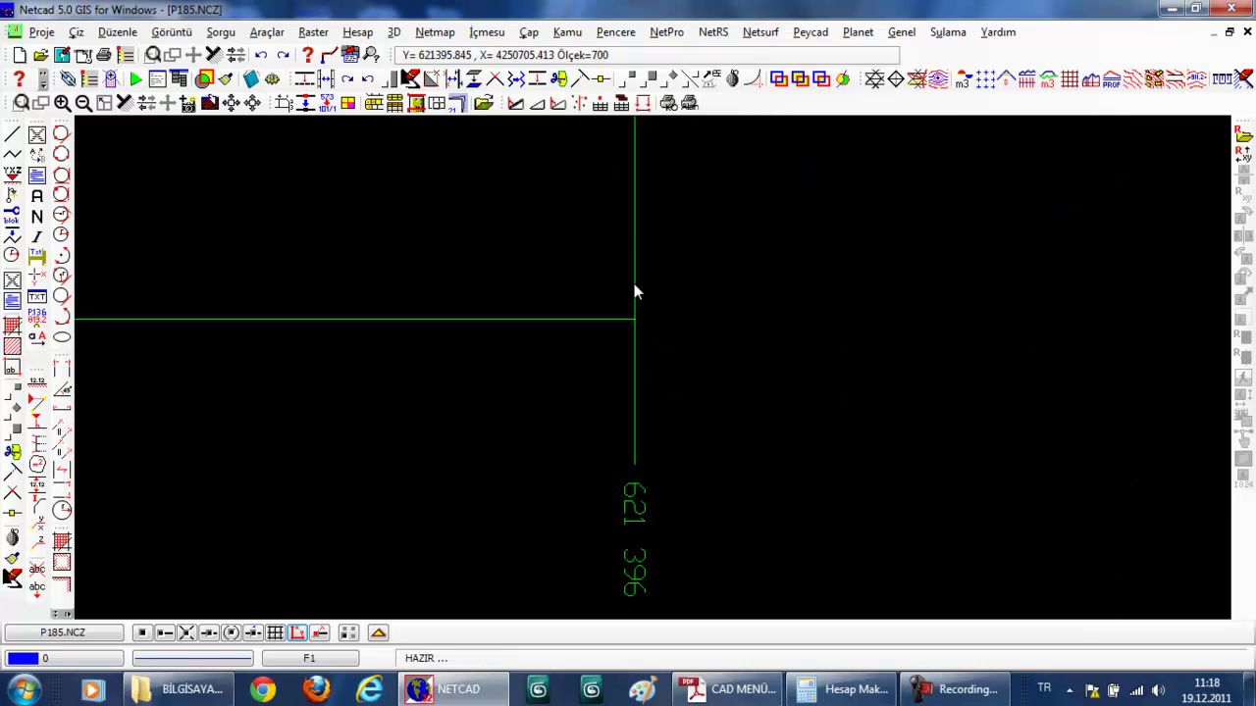
left_click(558, 79)
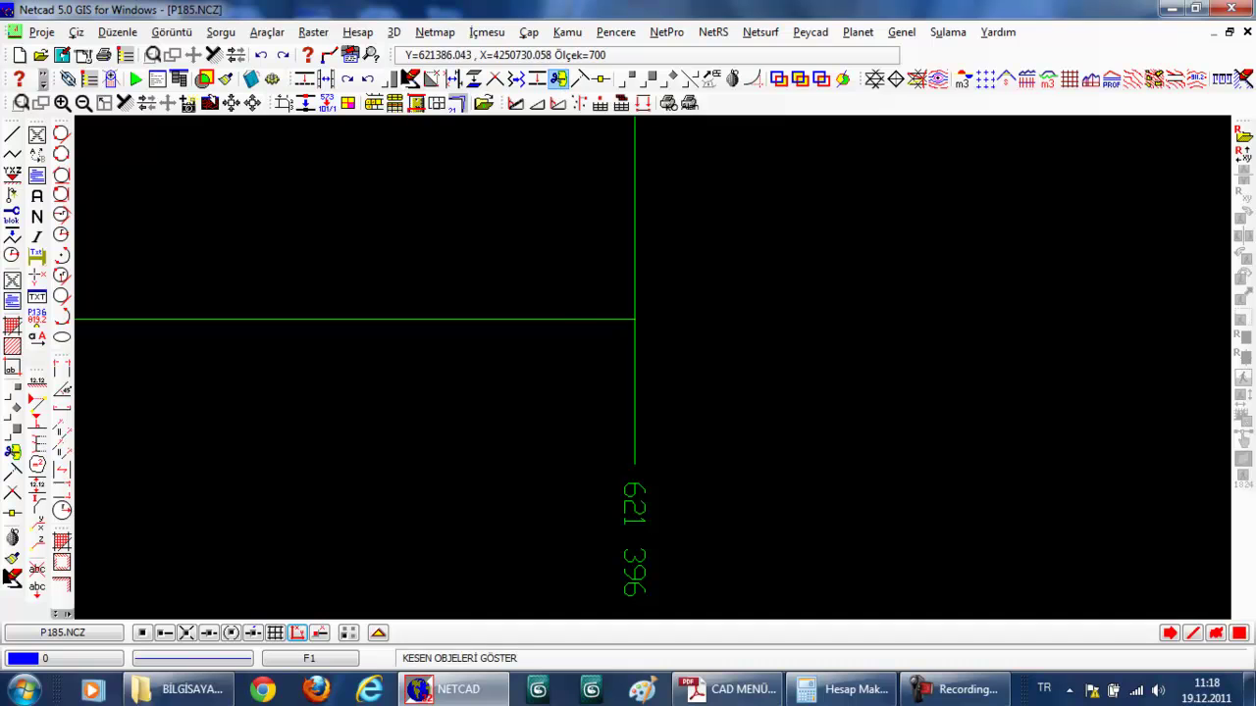
left_click(635, 228)
right_click(635, 228)
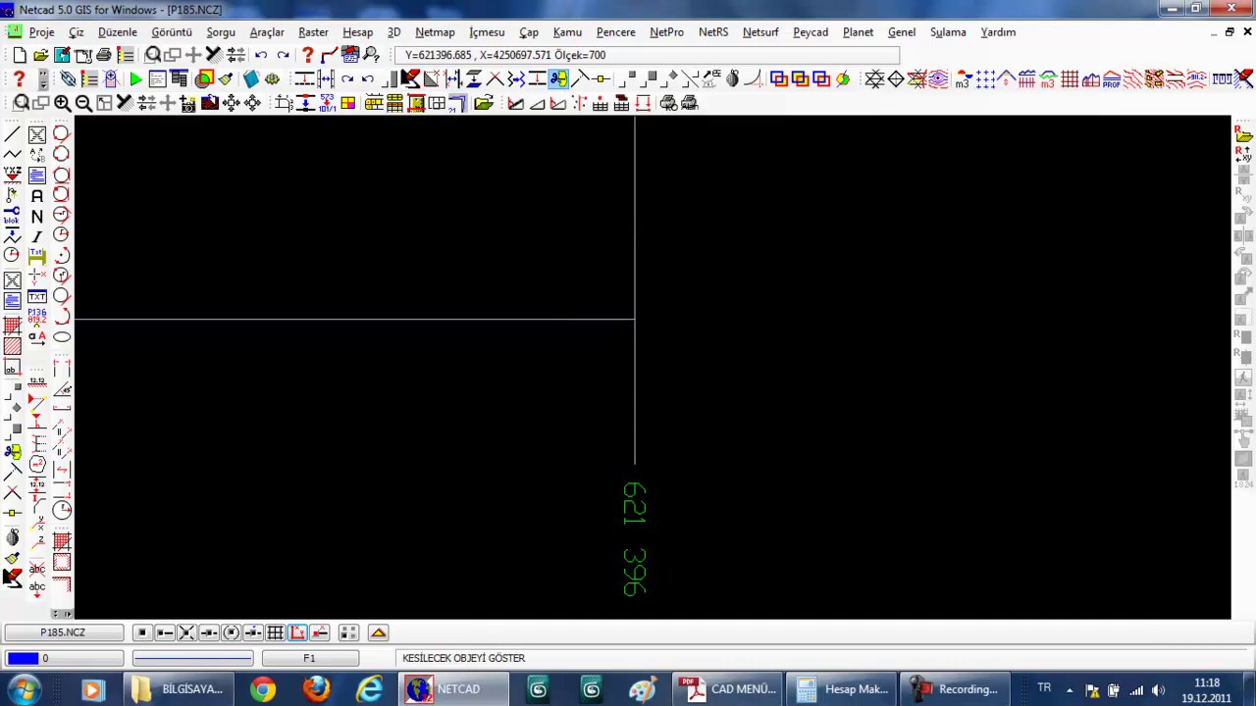
scroll(698, 353, "down", 1)
scroll(698, 353, "down", 2)
scroll(697, 355, "down", 1)
scroll(696, 356, "down", 1)
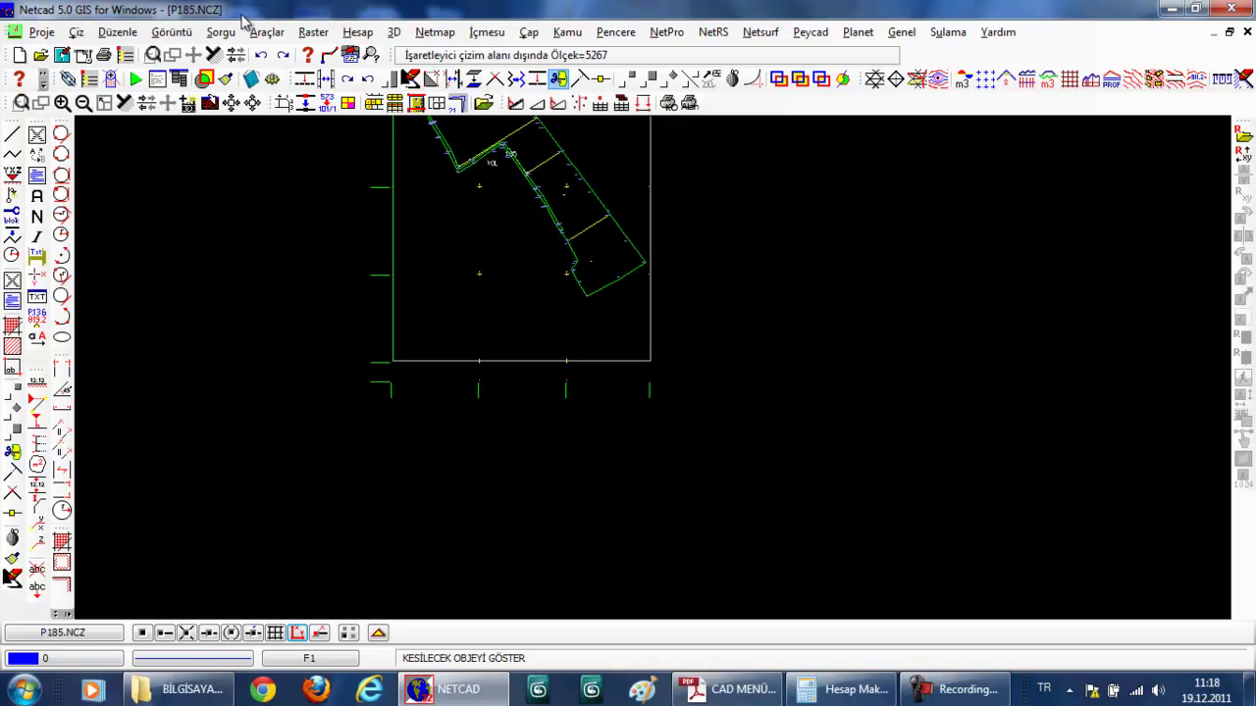
- Delete the leftover 4 250 678 coordinate label with the text delete tool
left_click(154, 57)
left_click(355, 420)
left_click(613, 346)
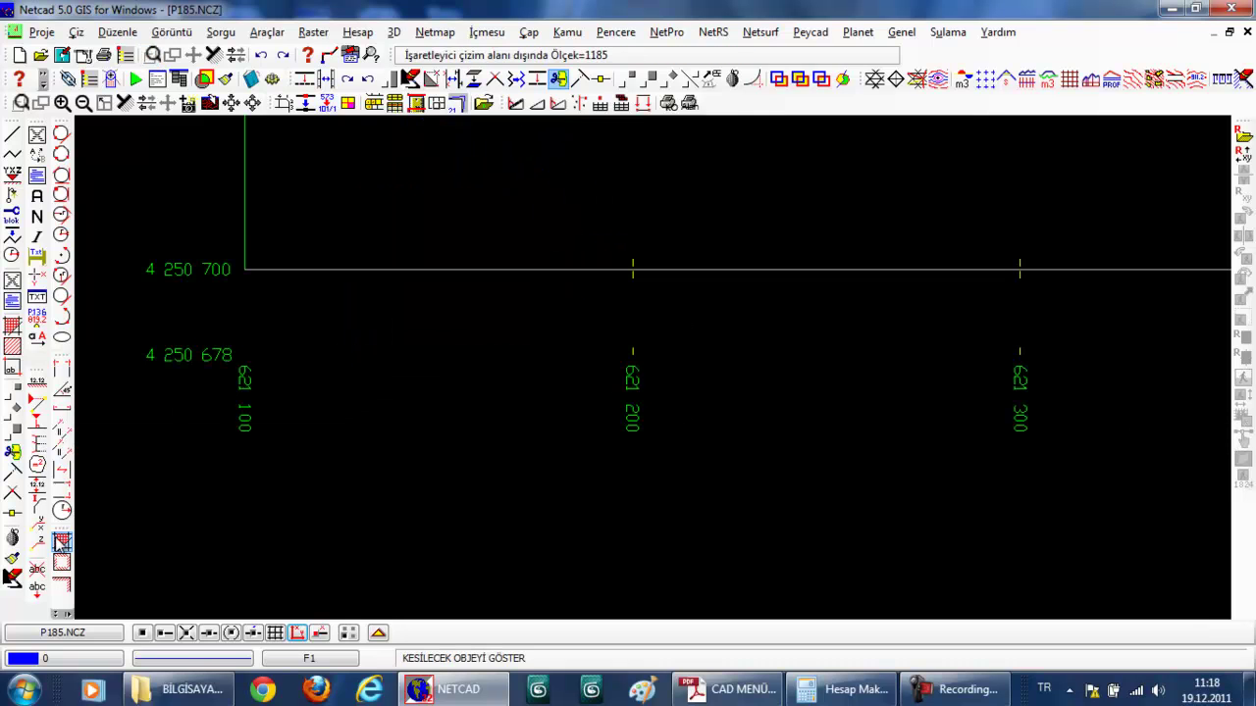
left_click(36, 569)
left_click(174, 352)
key("Escape")
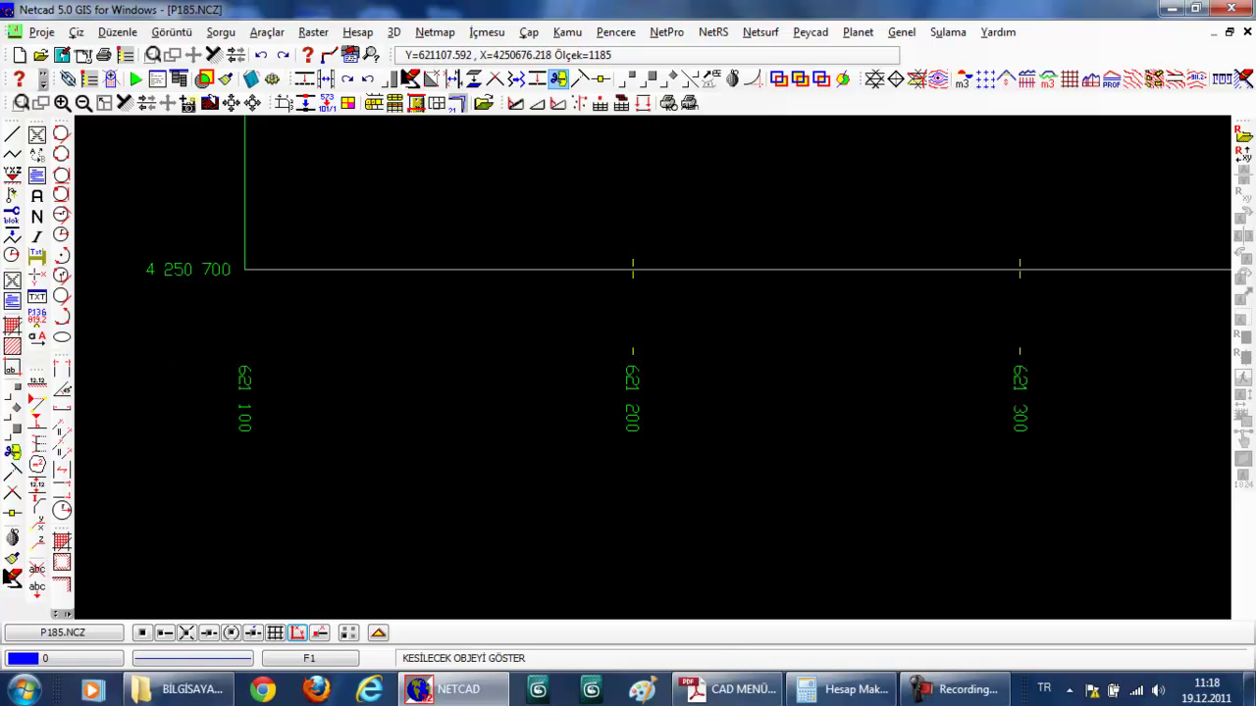
key("Escape")
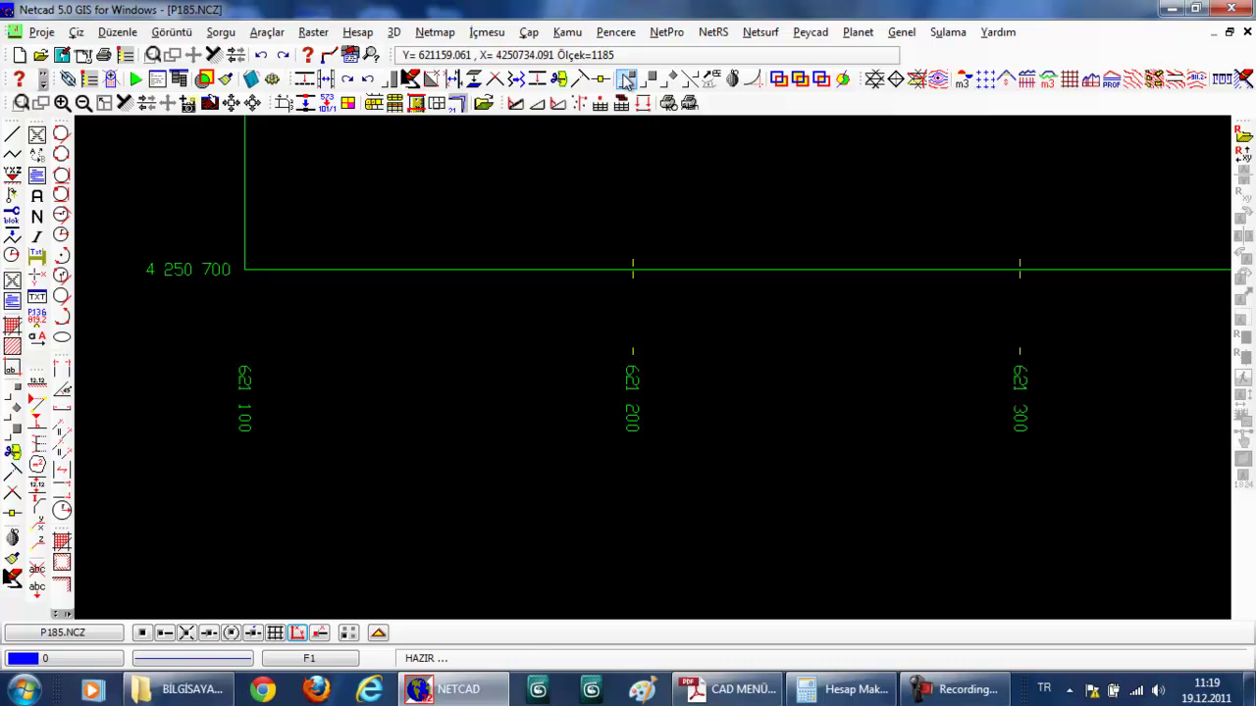
- Move the easting labels 621 100 to 621 396 up to sit just below the bottom border
left_click(627, 78)
left_click(243, 365)
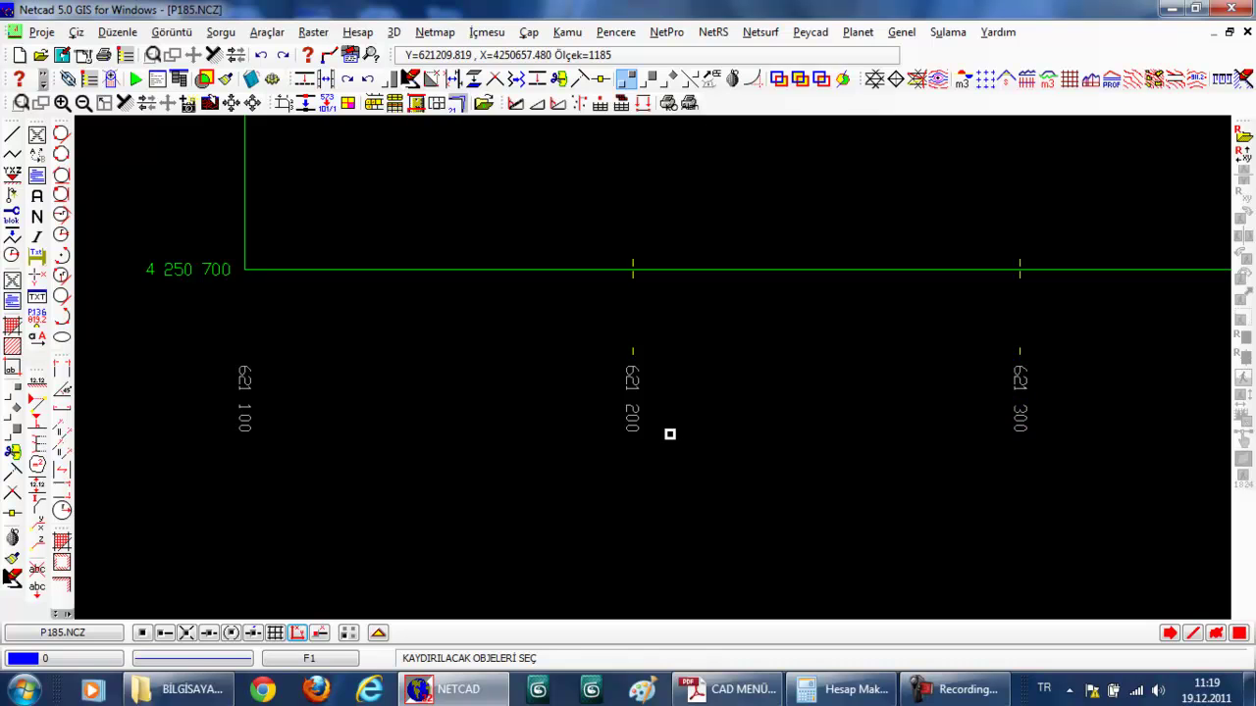
scroll(670, 434, "down", 1)
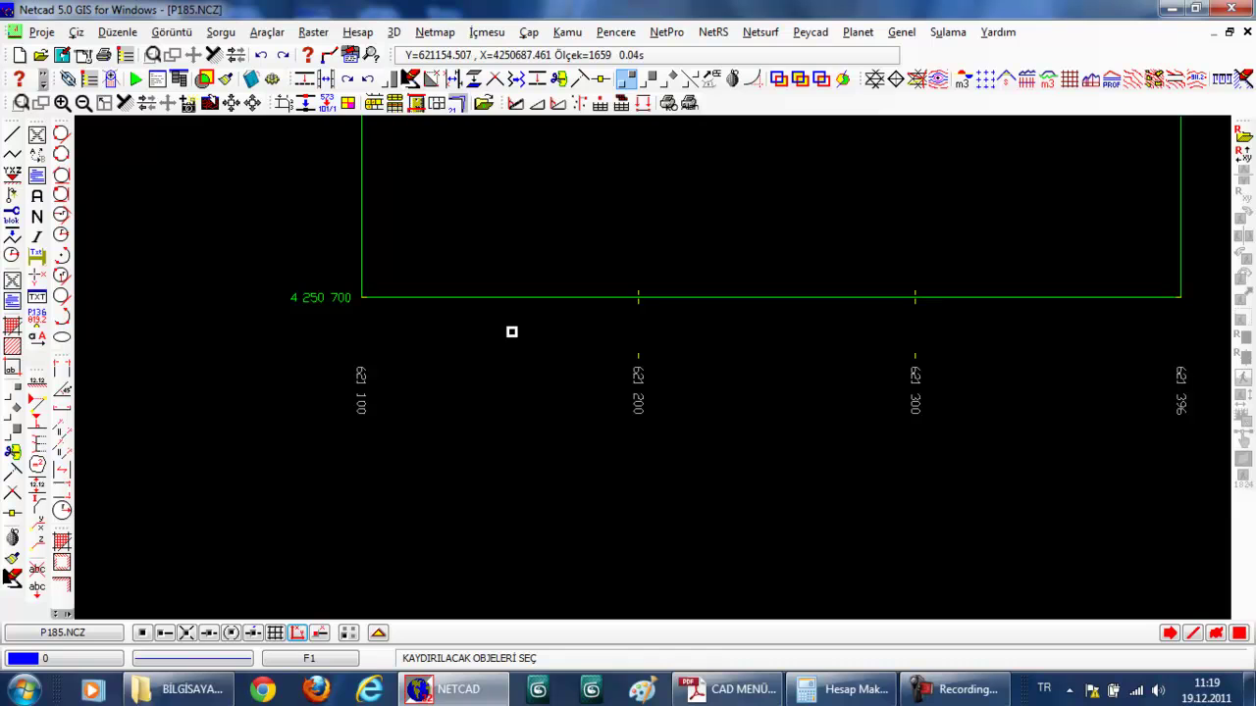
right_click(370, 374)
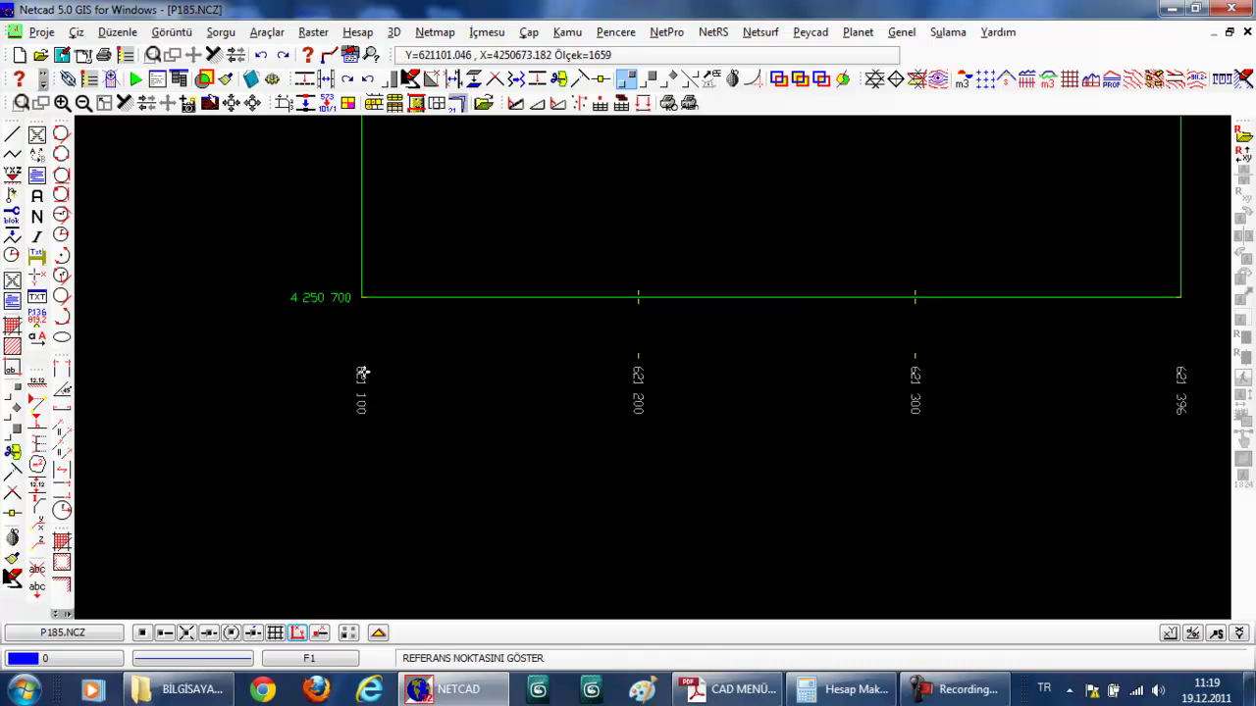
left_click(362, 374)
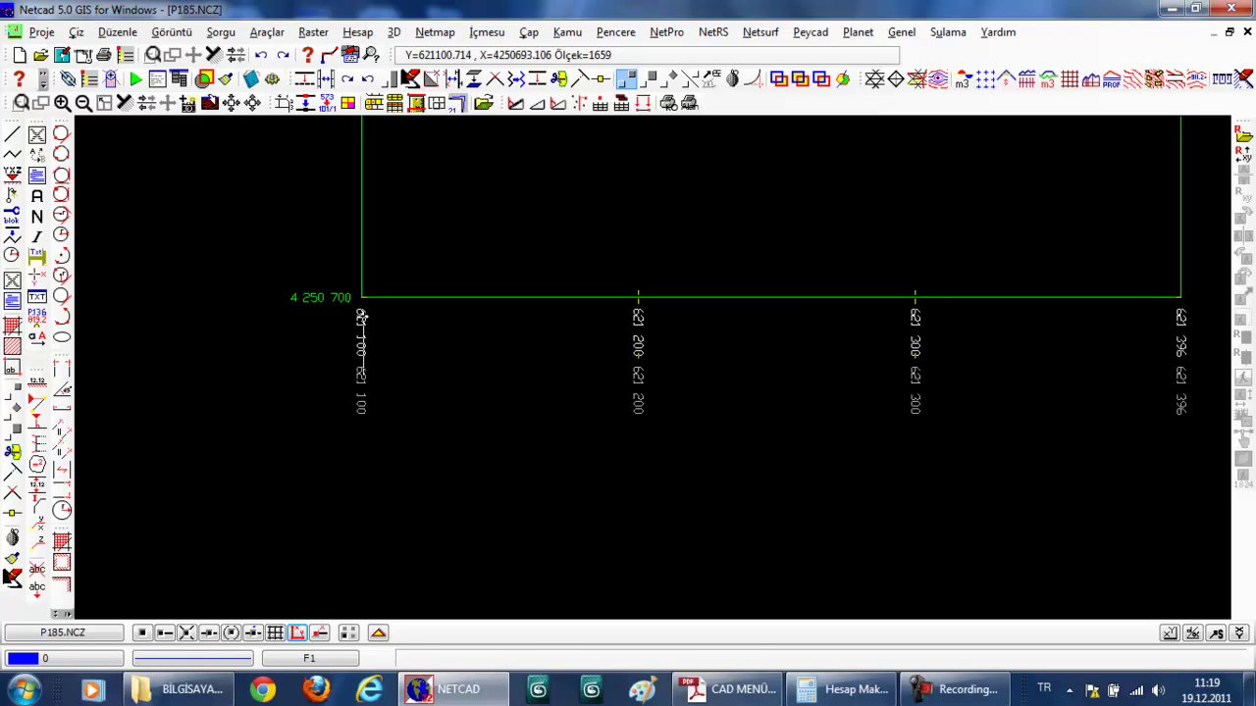
left_click(362, 316)
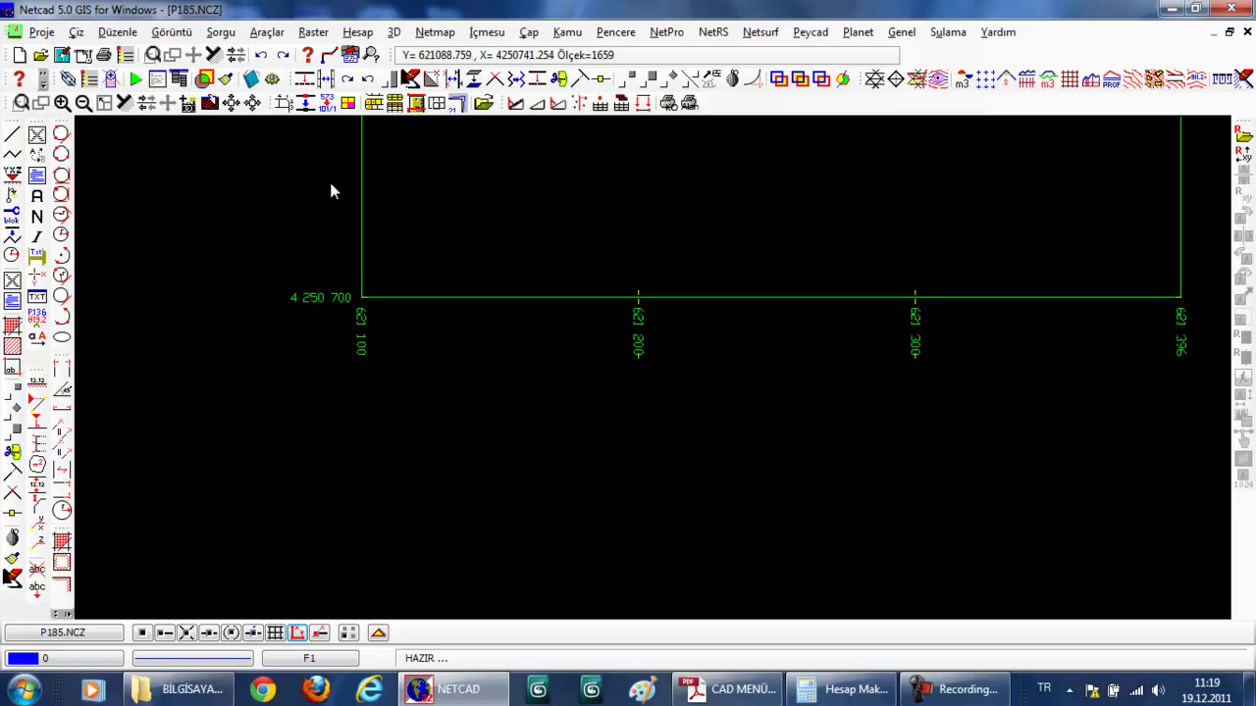
left_click(154, 56)
- Zoom in on the bottom-border grid tick, try deleting it, then undo the deletion
left_click(622, 309)
left_click(687, 266)
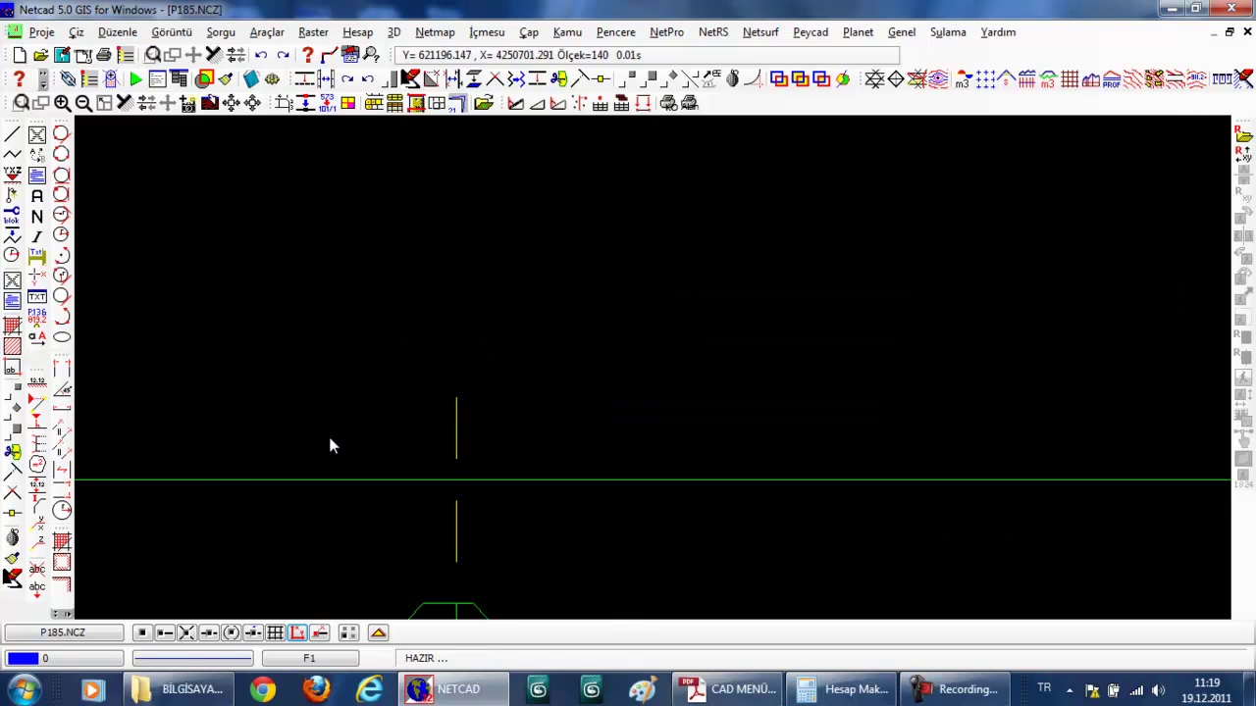
left_click(37, 571)
left_click(457, 533)
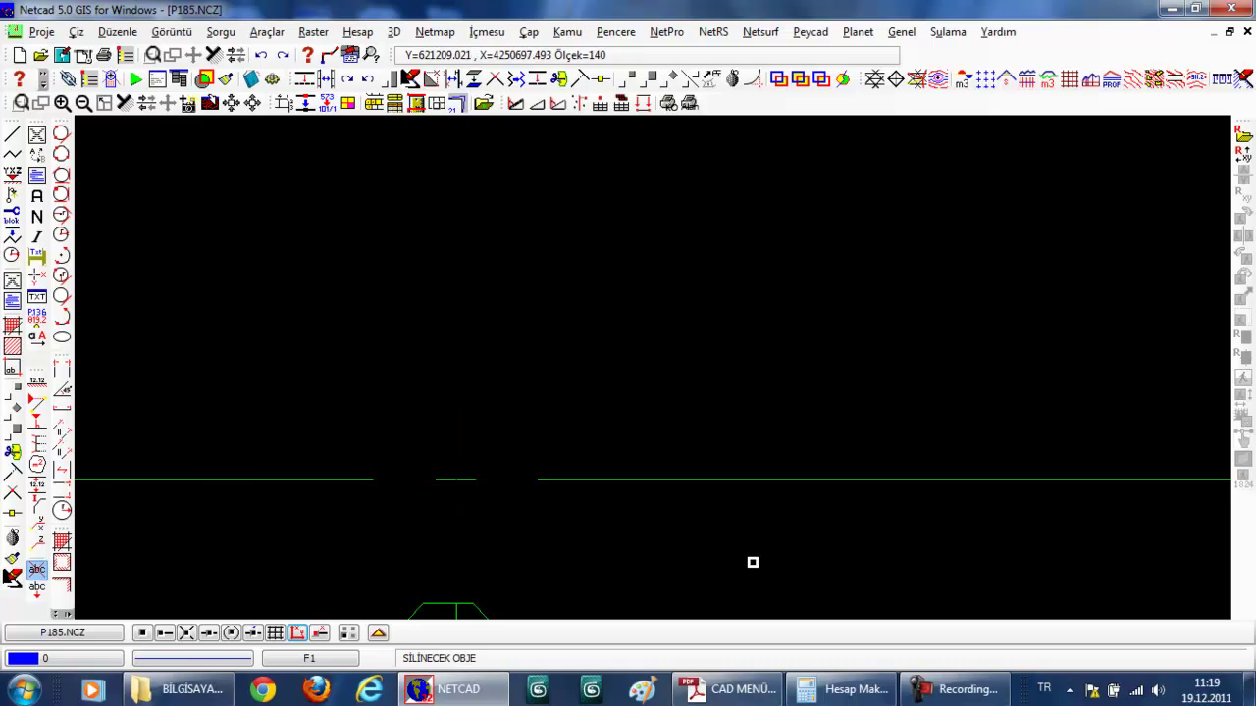
key("ctrl+z")
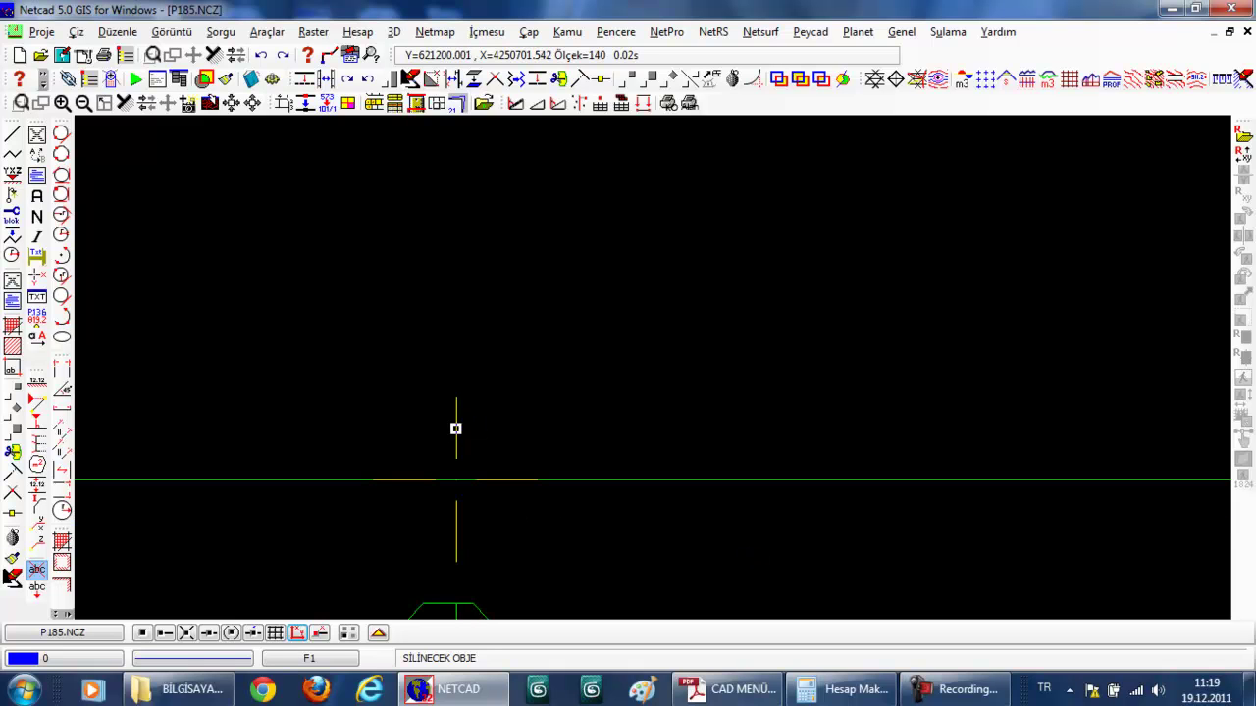
key("Escape")
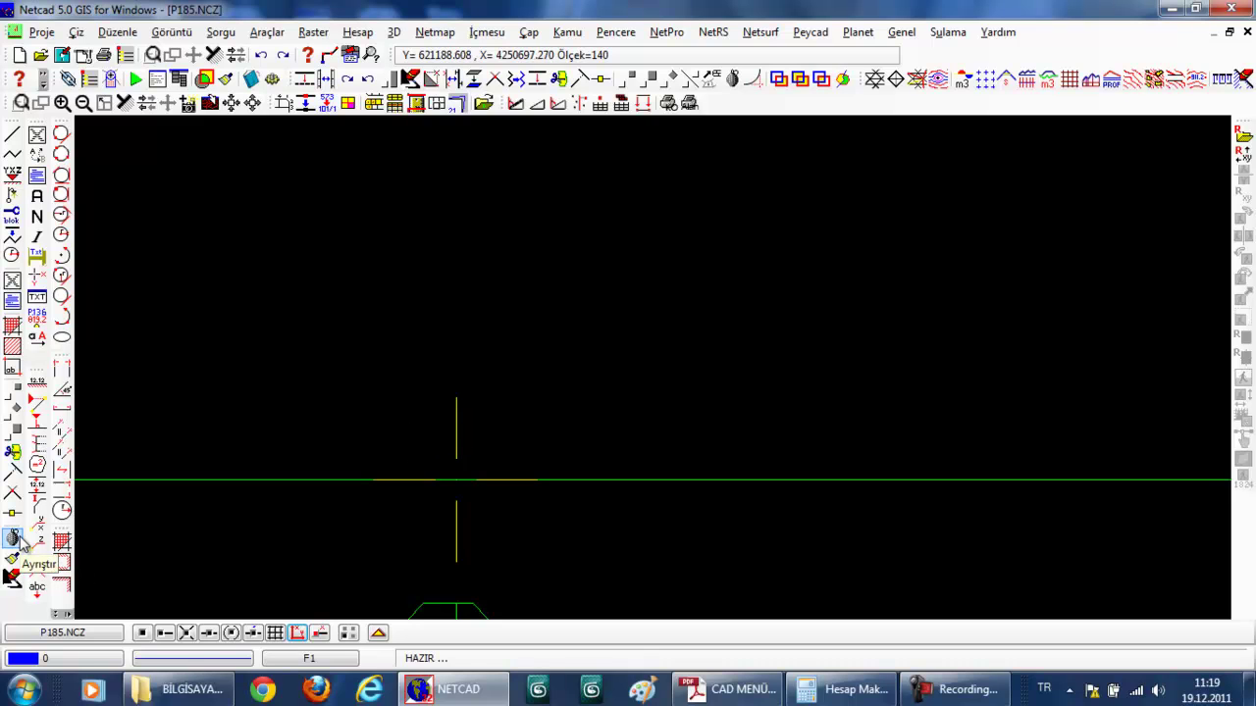
- Explode the grid tick into separate line pieces with Ayrıştır
left_click(14, 539)
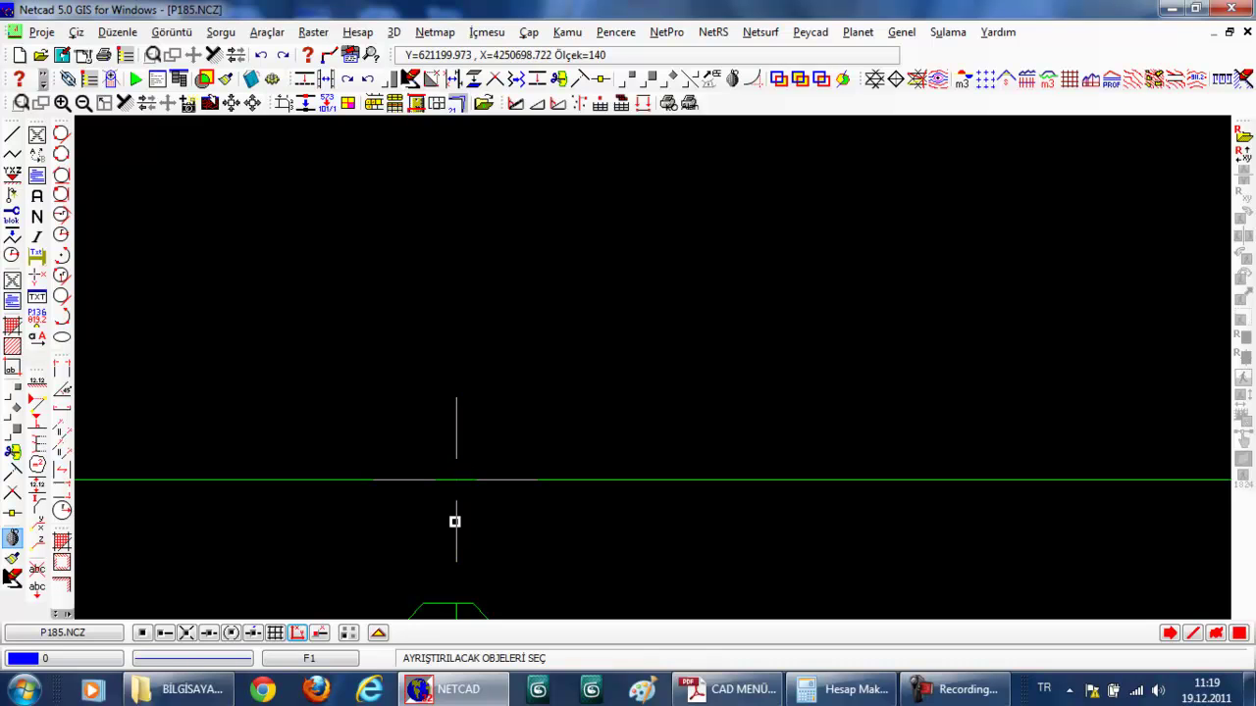
left_click(455, 522)
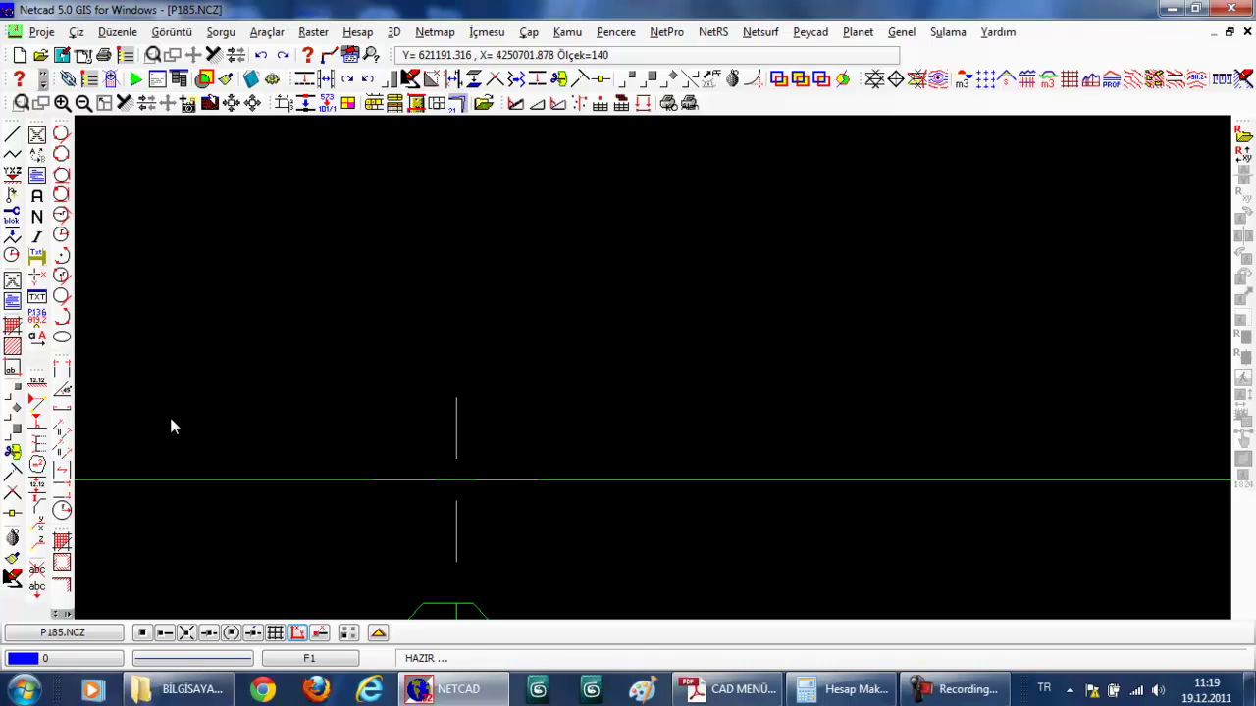
left_click(36, 569)
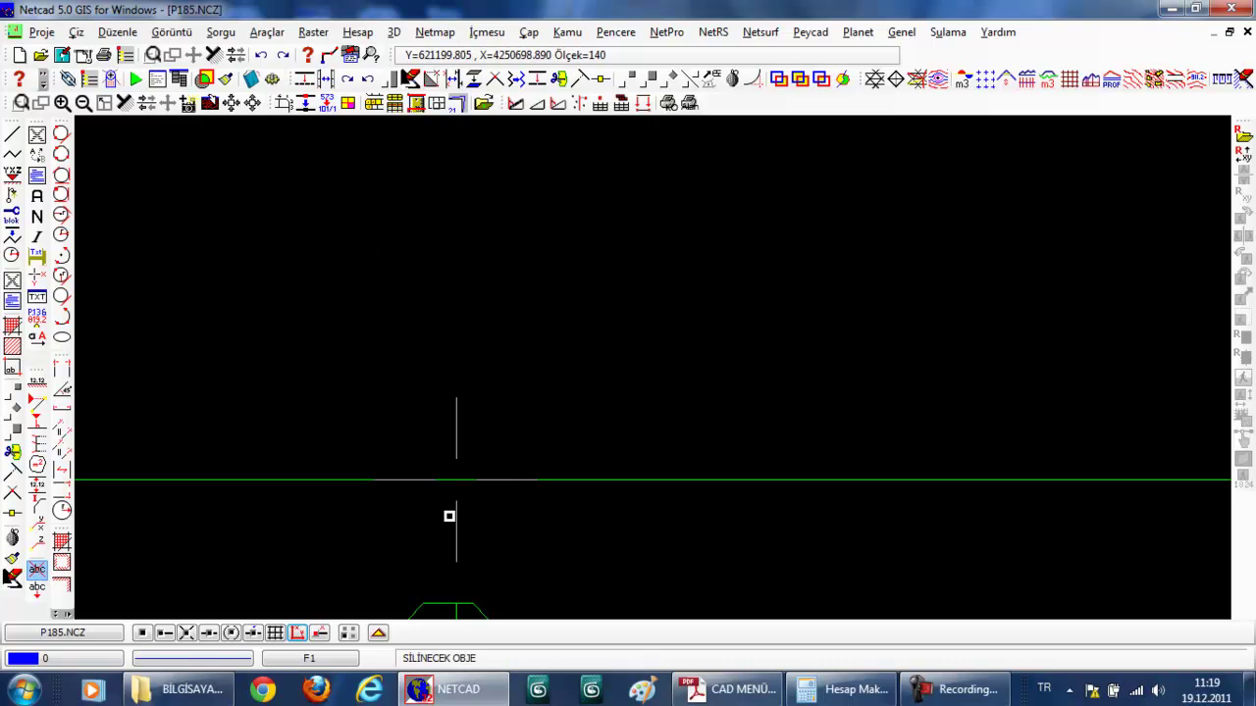
- Pan to the 621 300 tick and delete its two pieces below the bottom border
scroll(569, 539, "up", 2)
scroll(569, 538, "down", 1)
scroll(568, 539, "down", 2)
middle_click_drag(1119, 246, 118, 127)
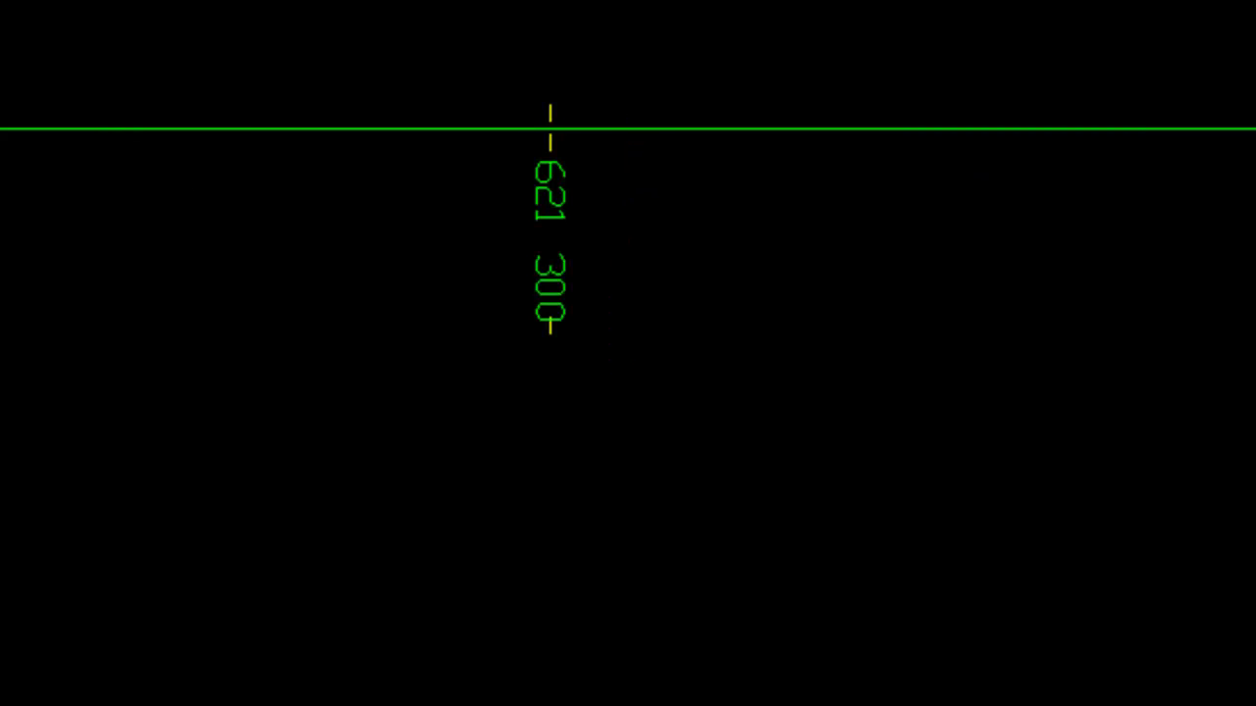
middle_click_drag(595, 143, 459, 407)
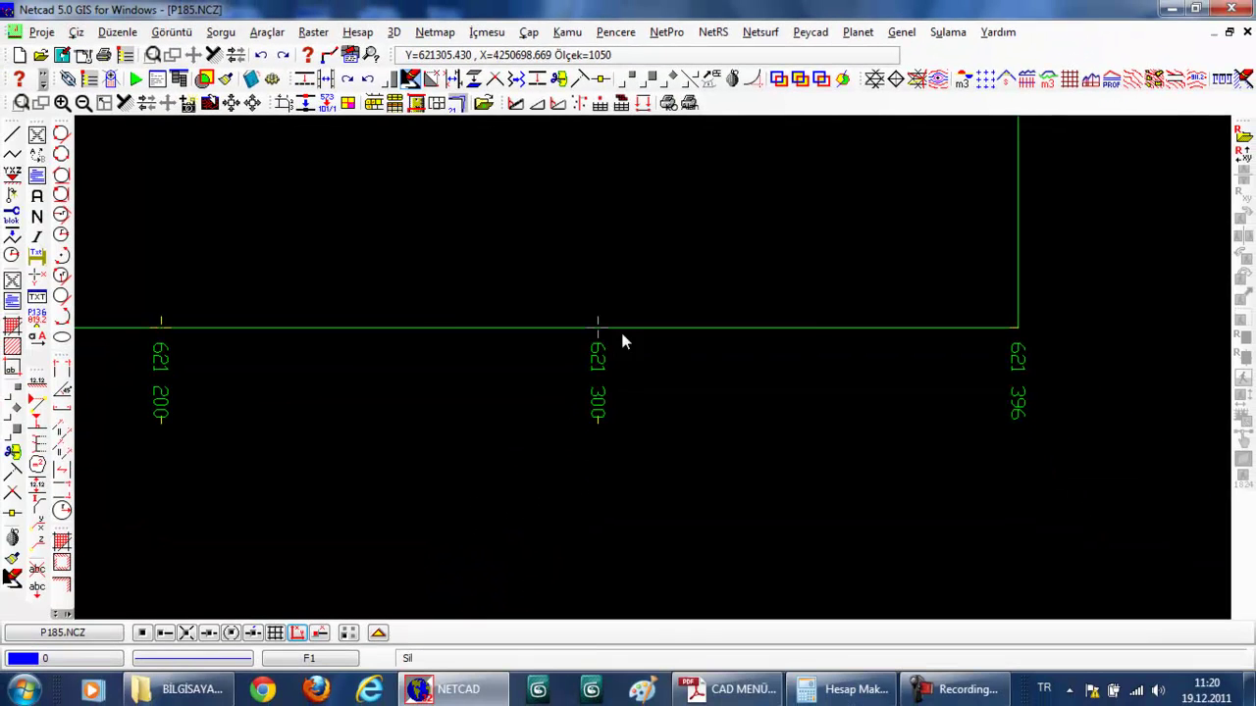
left_click(621, 333)
left_click(696, 381)
scroll(780, 384, "up", 1)
scroll(779, 384, "down", 2)
scroll(782, 390, "down", 1)
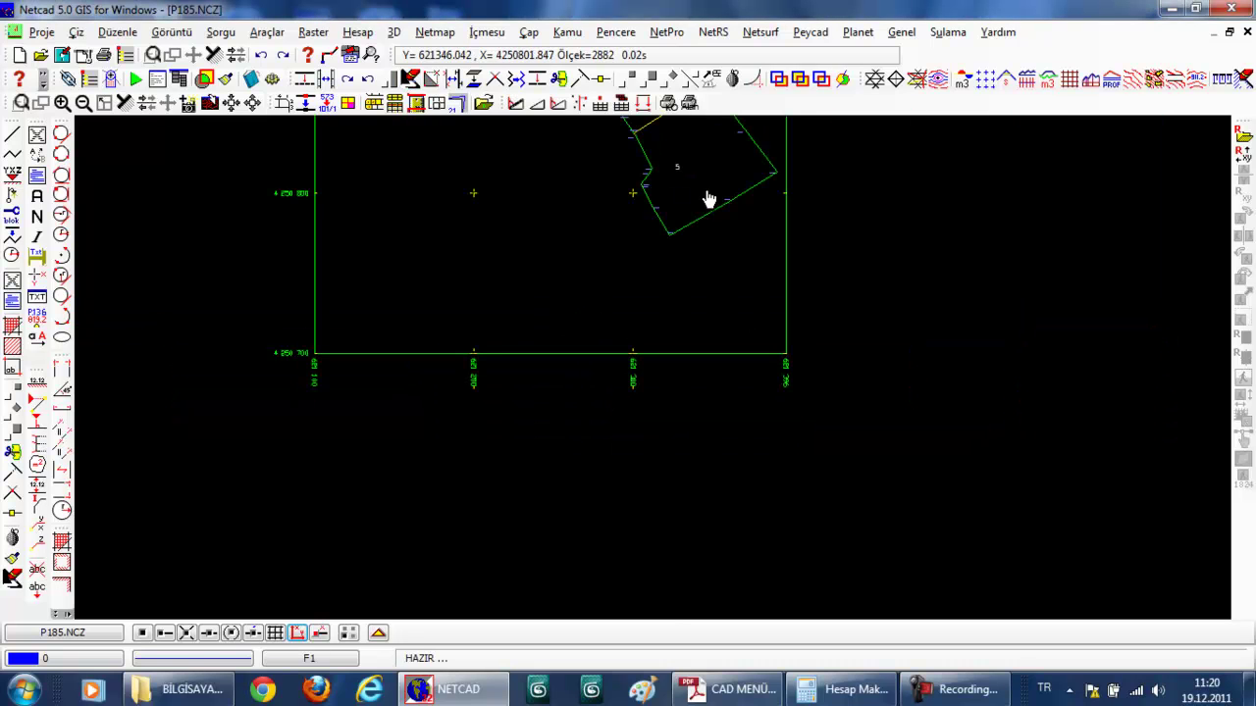
- Review the full sheet, its bottom-left frame corner and parcels 4, 5 and YOL, then open the Çiz menu
middle_click_drag(706, 193, 762, 468)
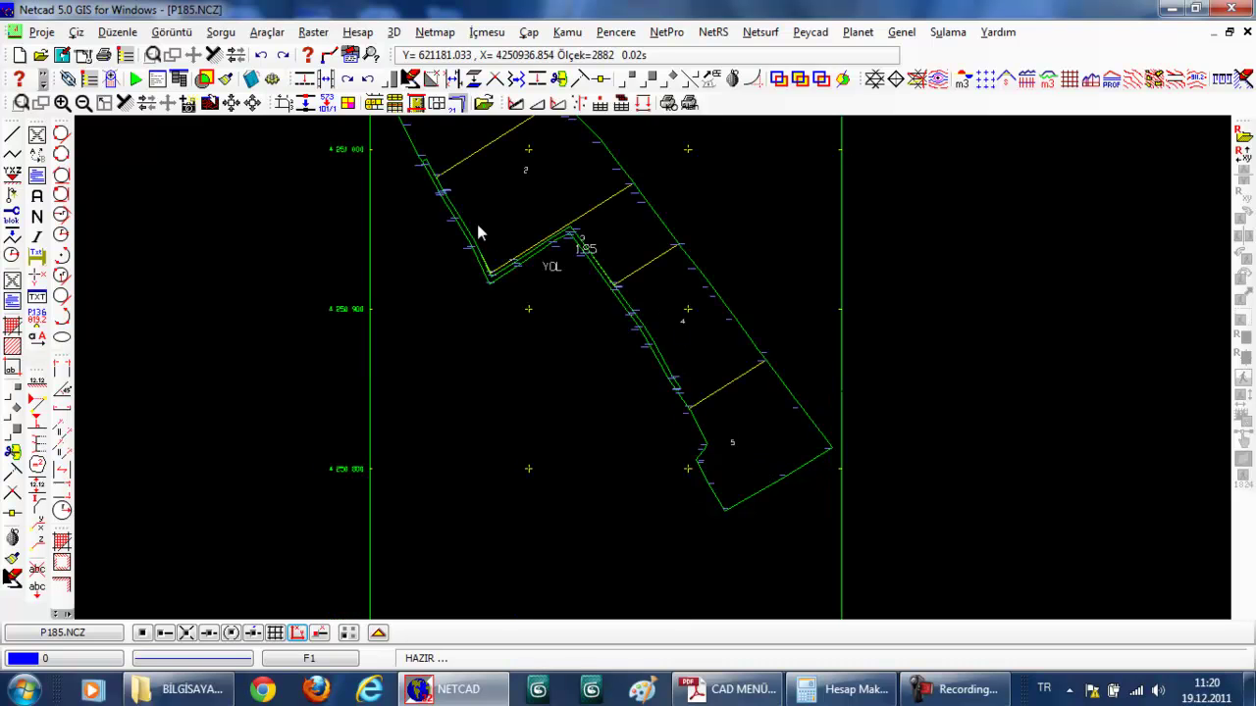
left_click(195, 57)
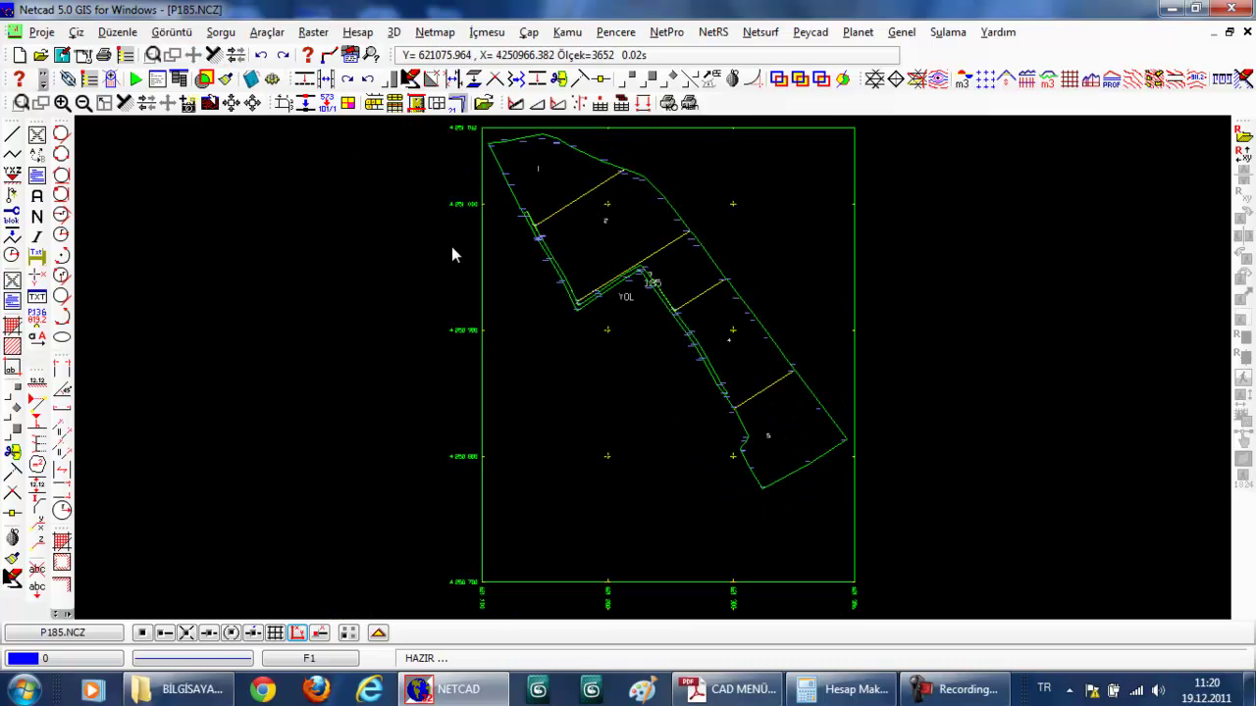
left_click(153, 56)
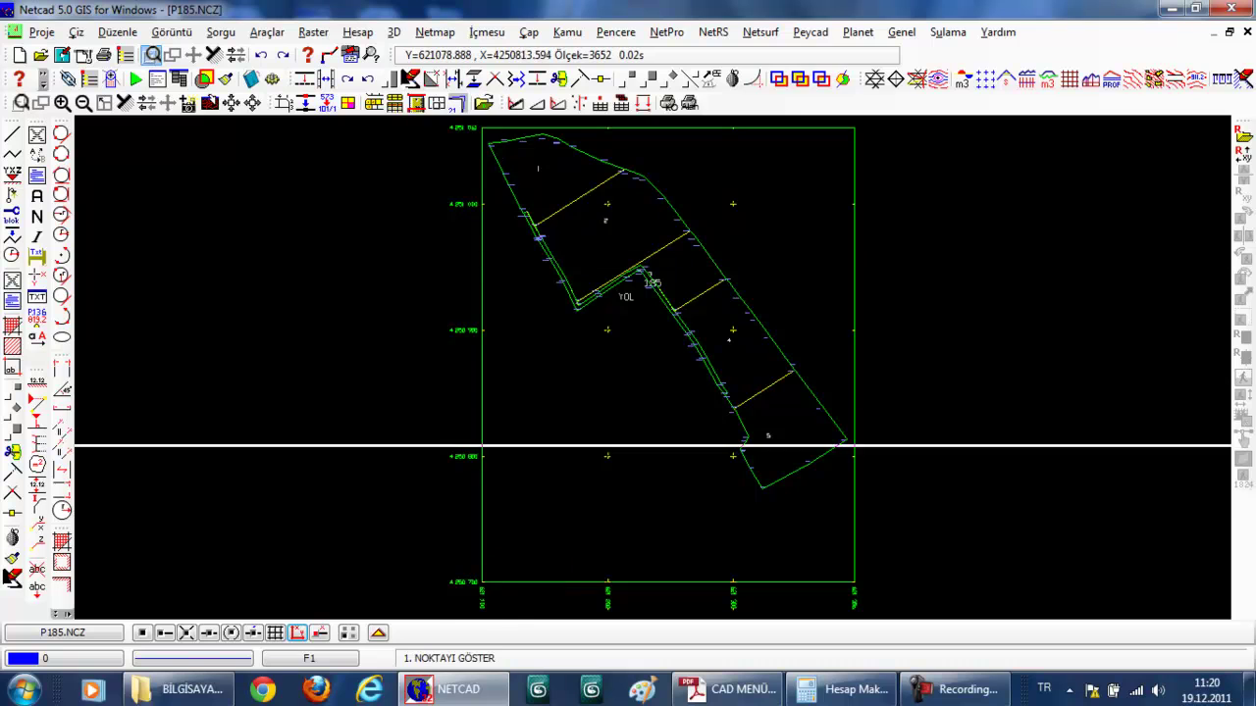
left_click(436, 517)
left_click(507, 595)
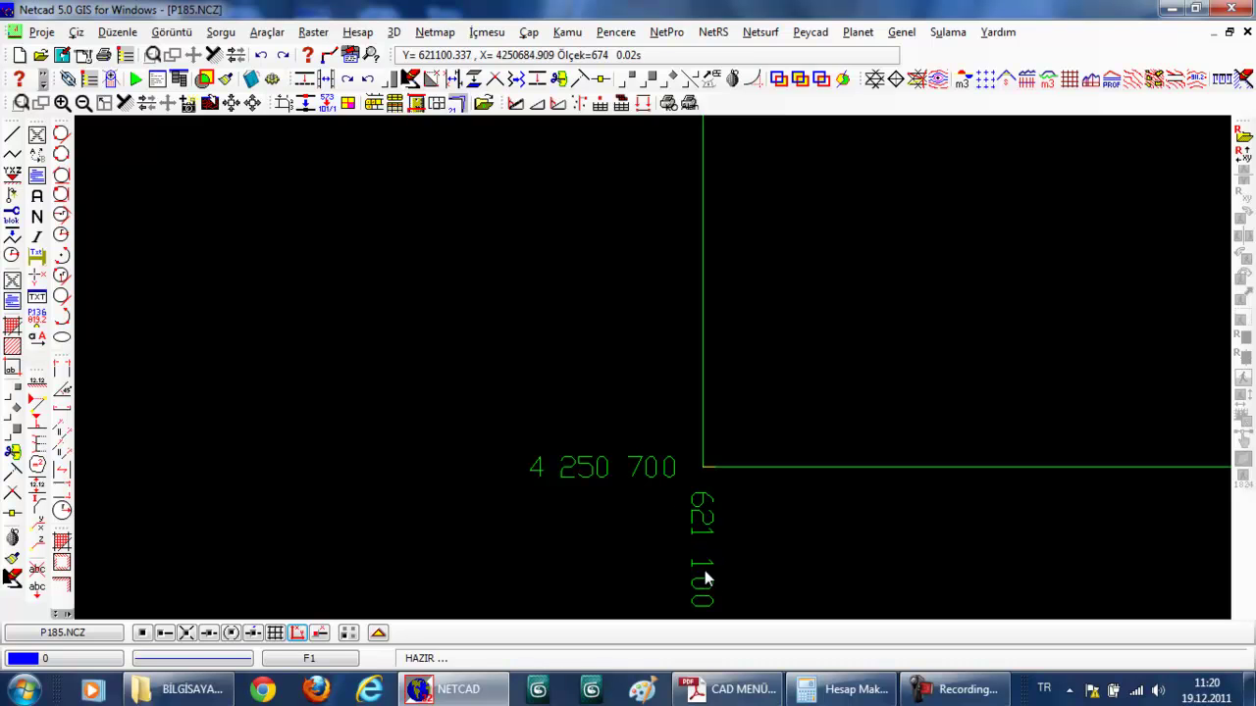
scroll(677, 459, "down", 1)
scroll(678, 470, "down", 1)
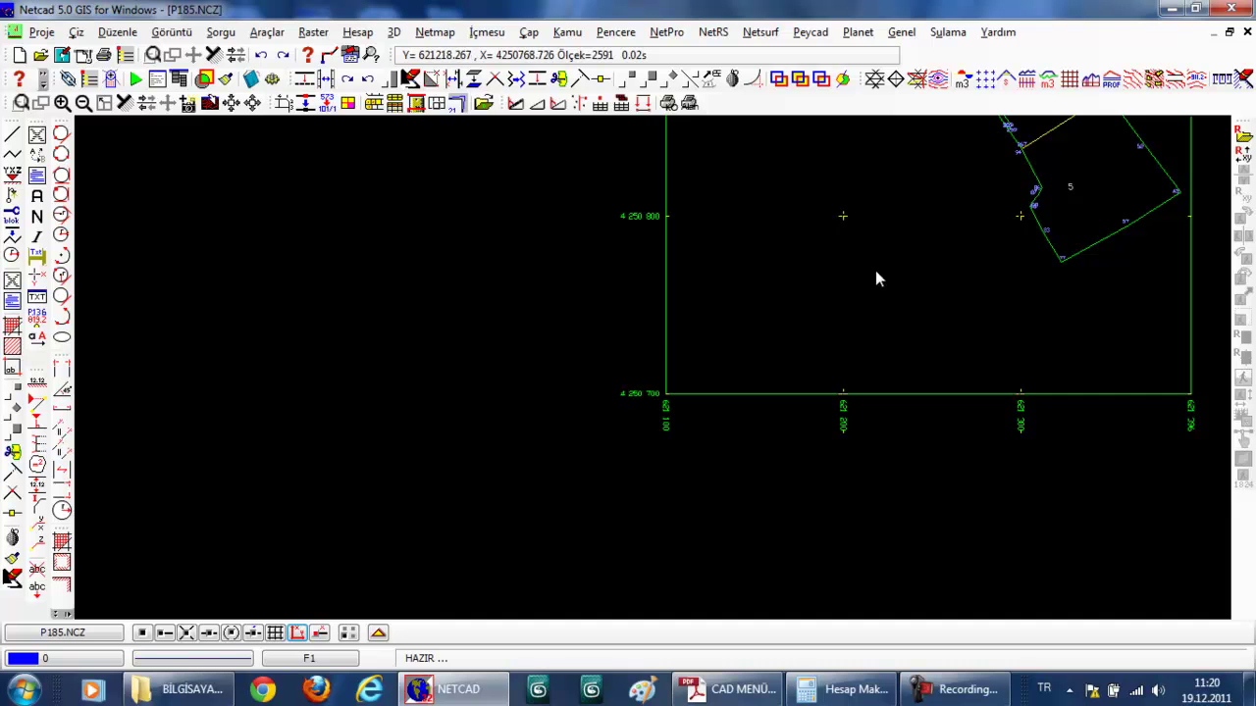
middle_click_drag(863, 261, 609, 430)
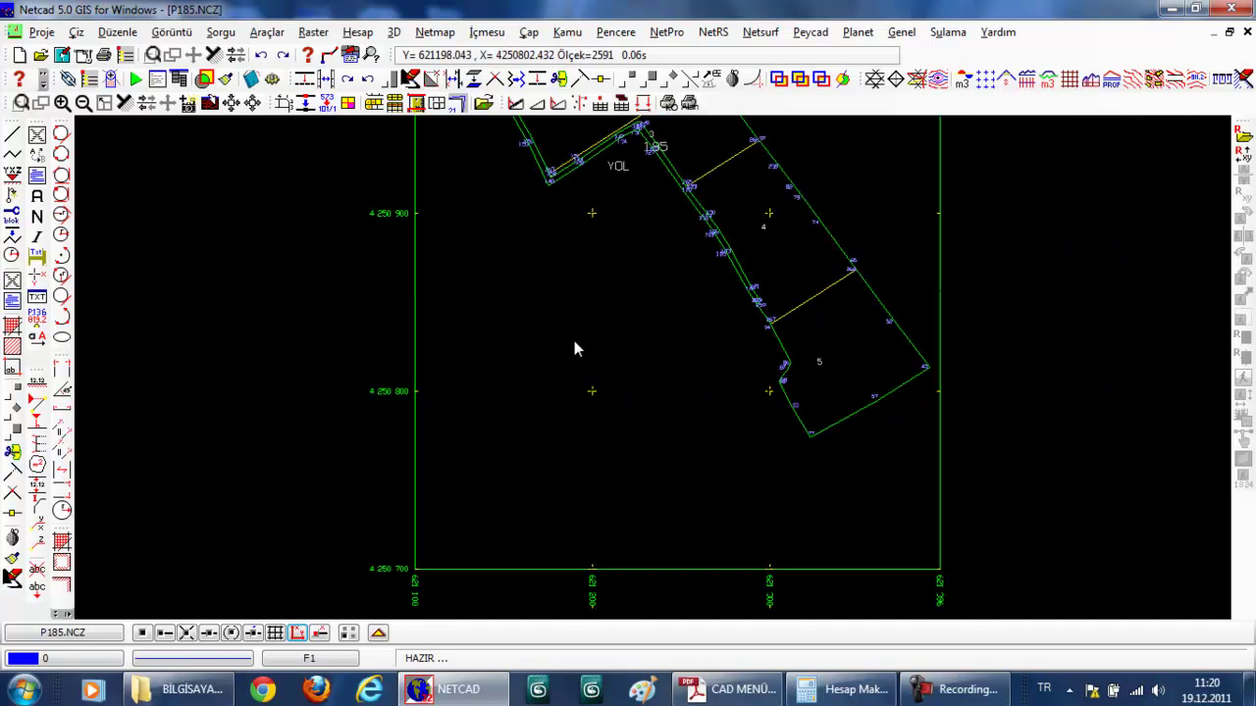
left_click(196, 57)
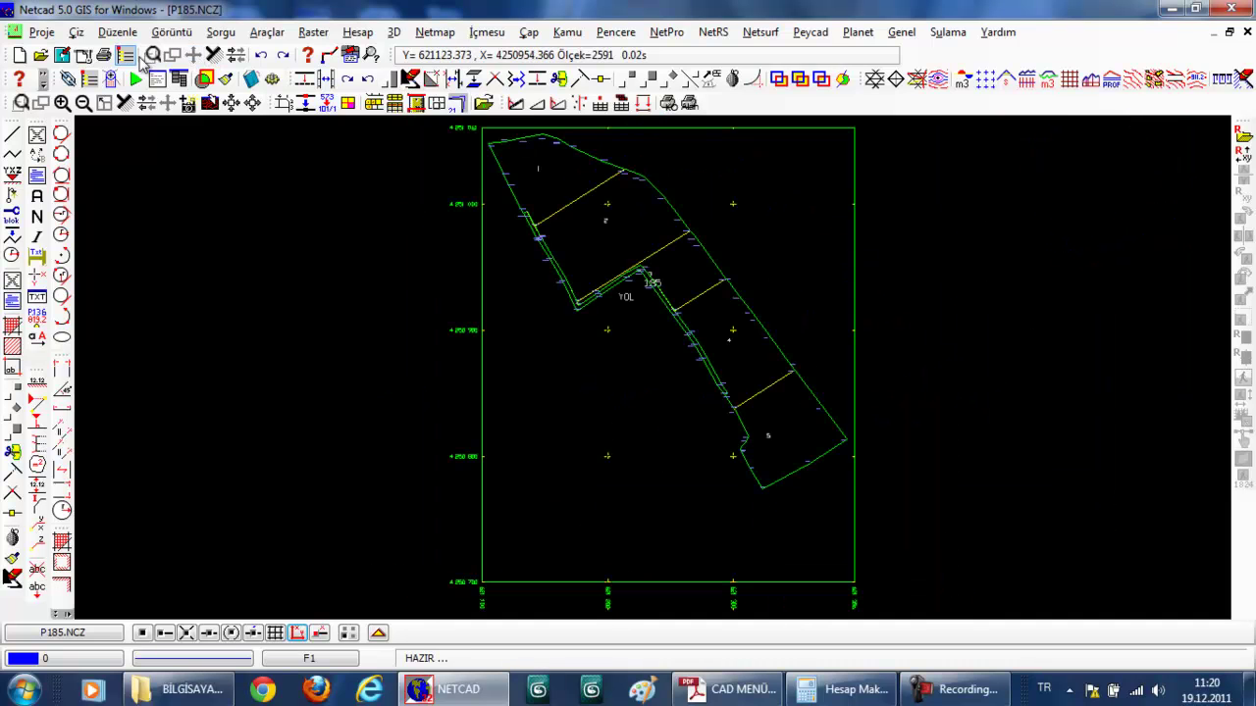
left_click(79, 38)
mouse_move(110, 165)
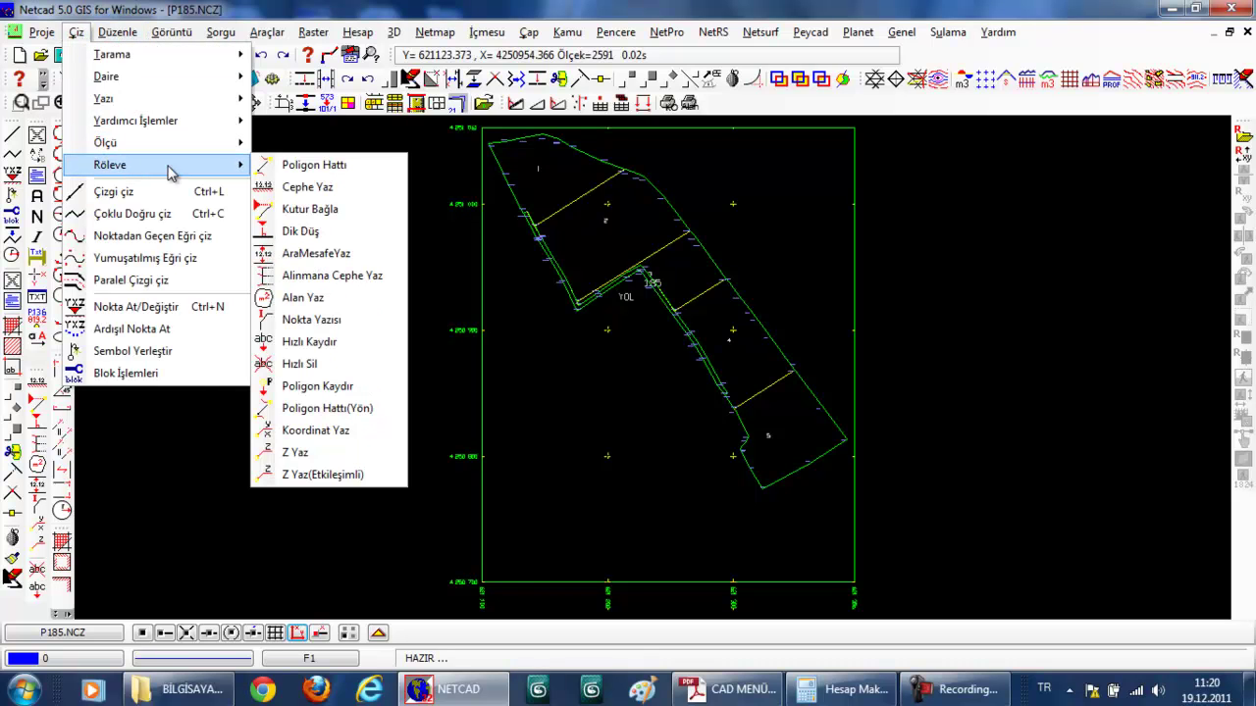
- Run Koordinat Yazdır and window-select the grid crosses to write their coordinate values
mouse_move(103, 98)
left_click(329, 289)
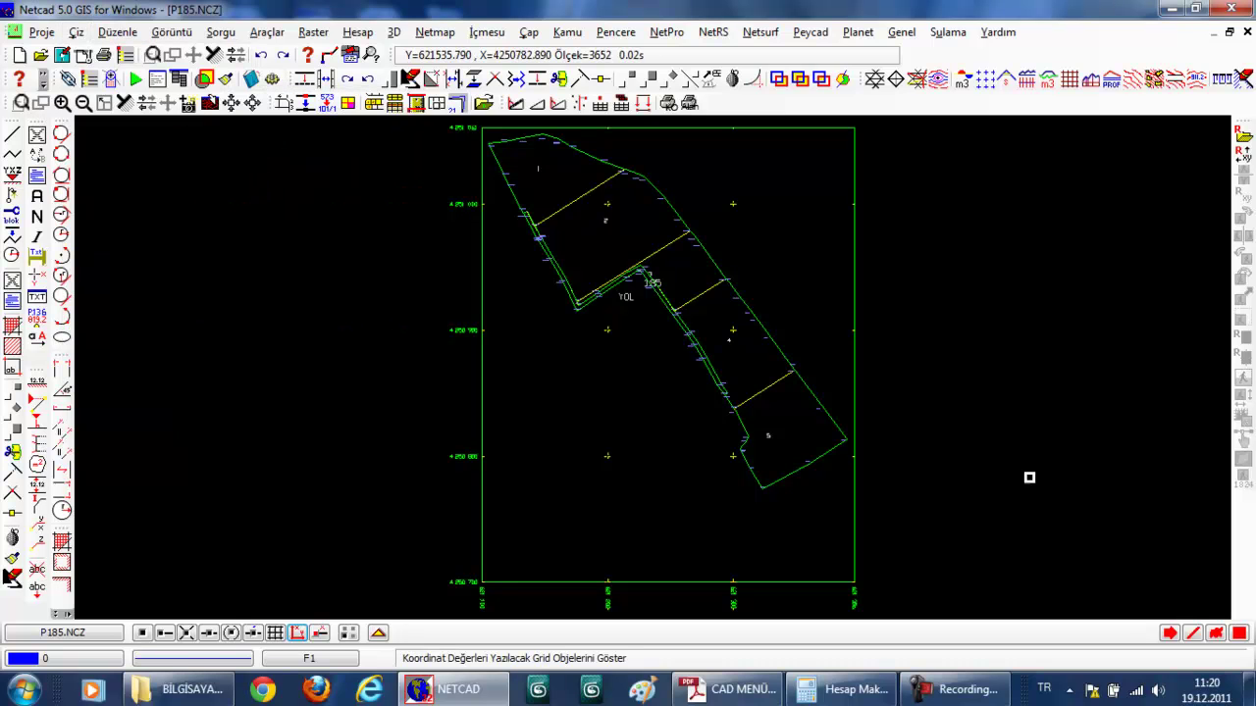
left_click(1169, 634)
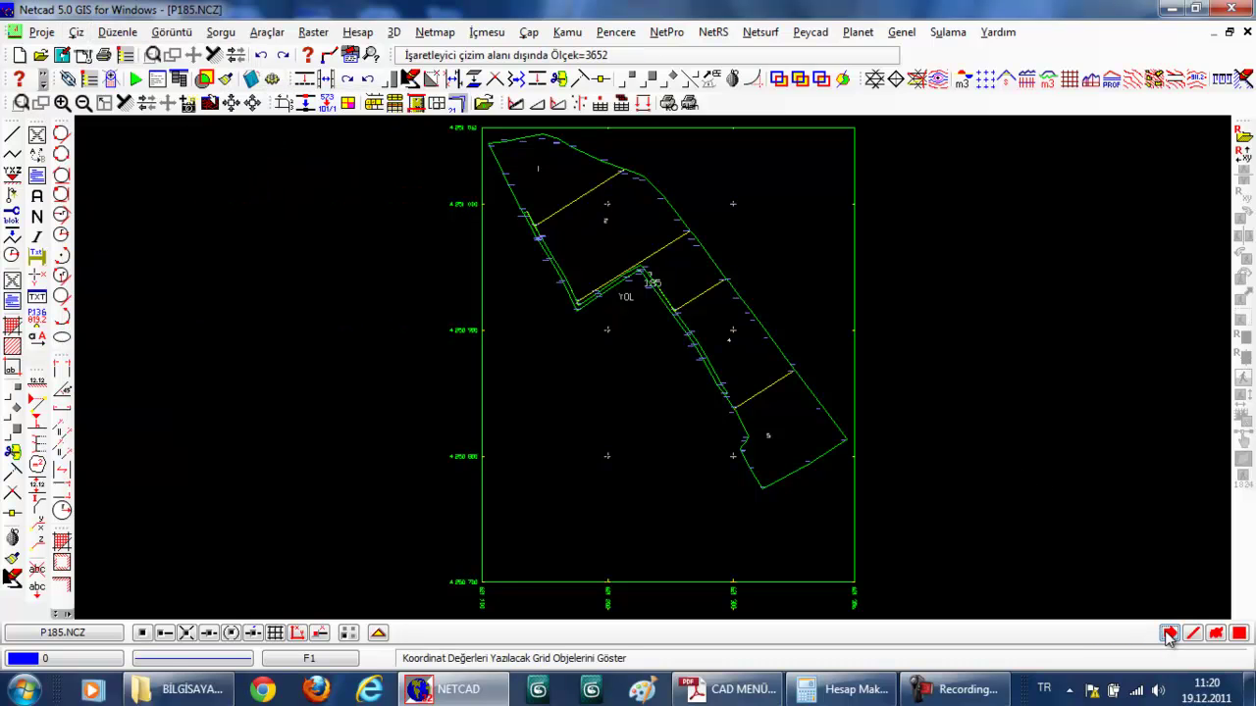
right_click(782, 241)
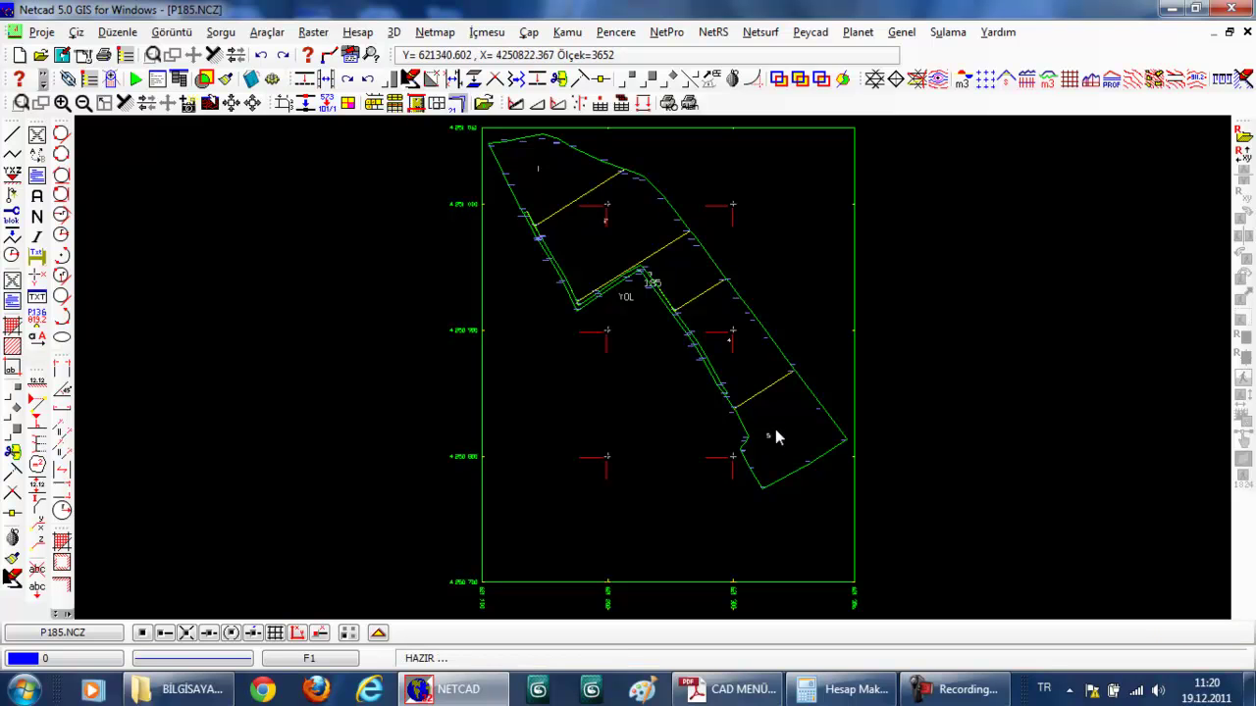
- Zoom in to check values like 4 250 800 and 621 200, then fit the whole drawing
left_click(249, 79)
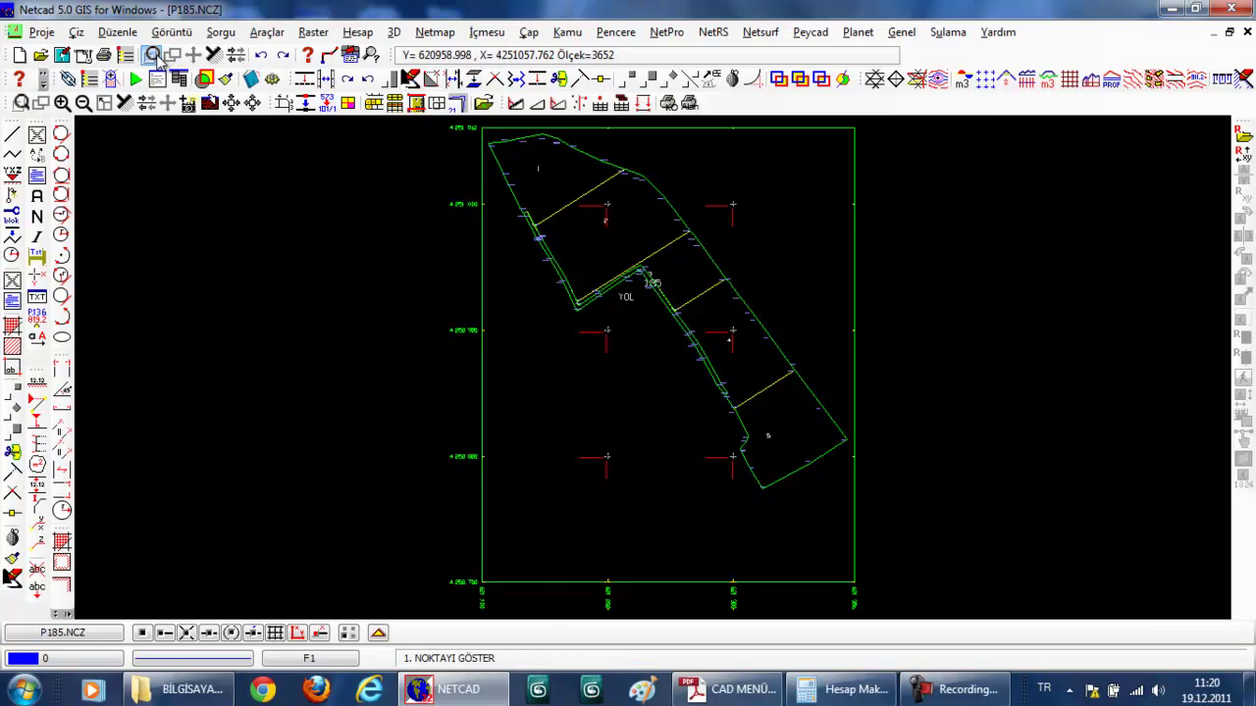
left_click(555, 512)
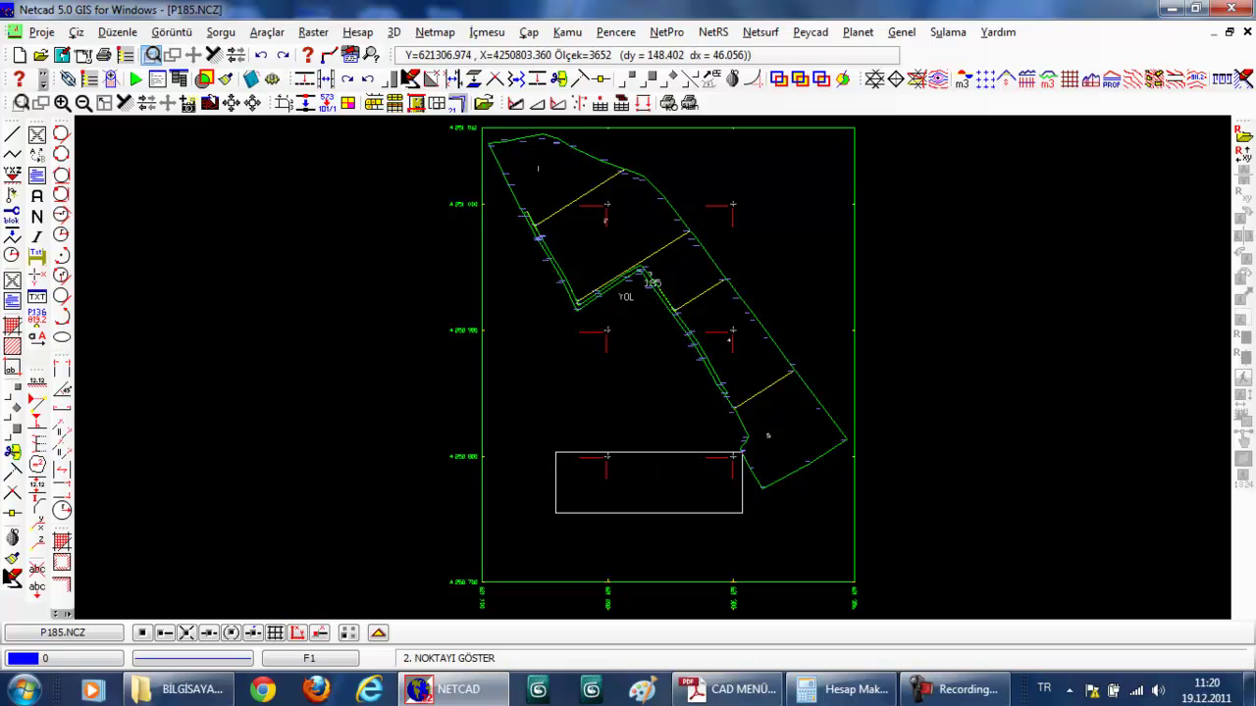
left_click(754, 438)
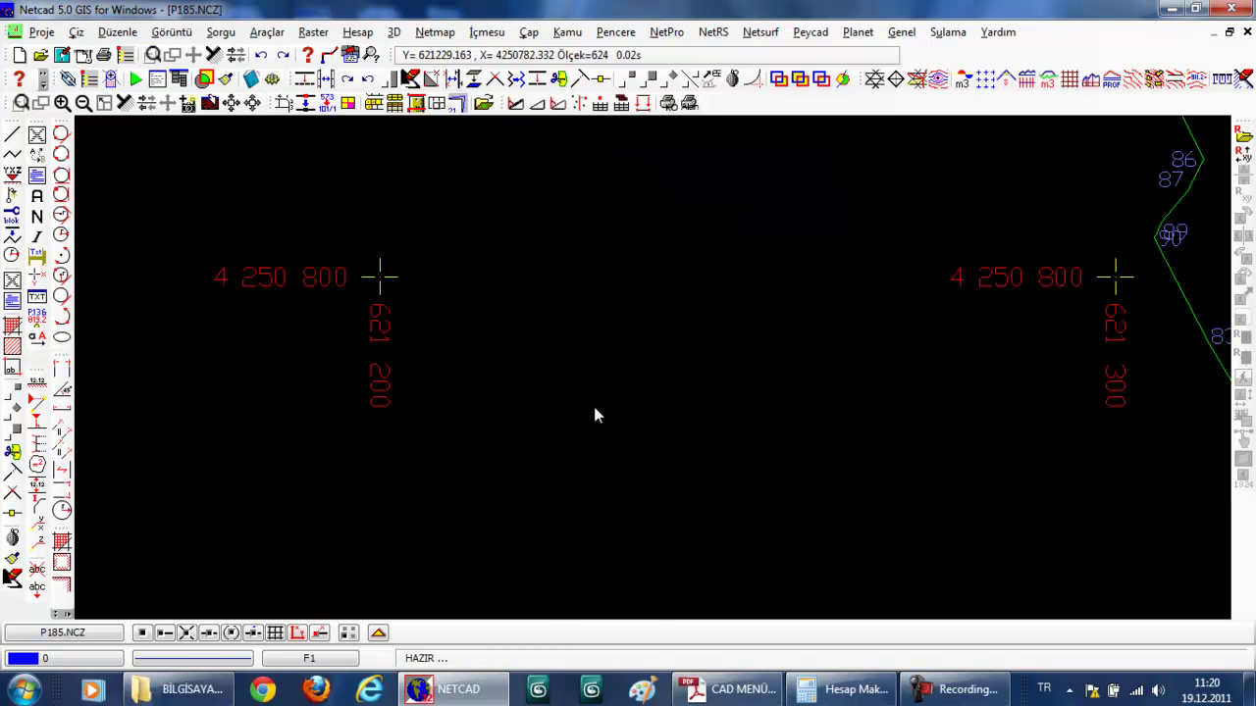
scroll(593, 409, "down", 2)
scroll(594, 409, "down", 2)
scroll(594, 409, "down", 2)
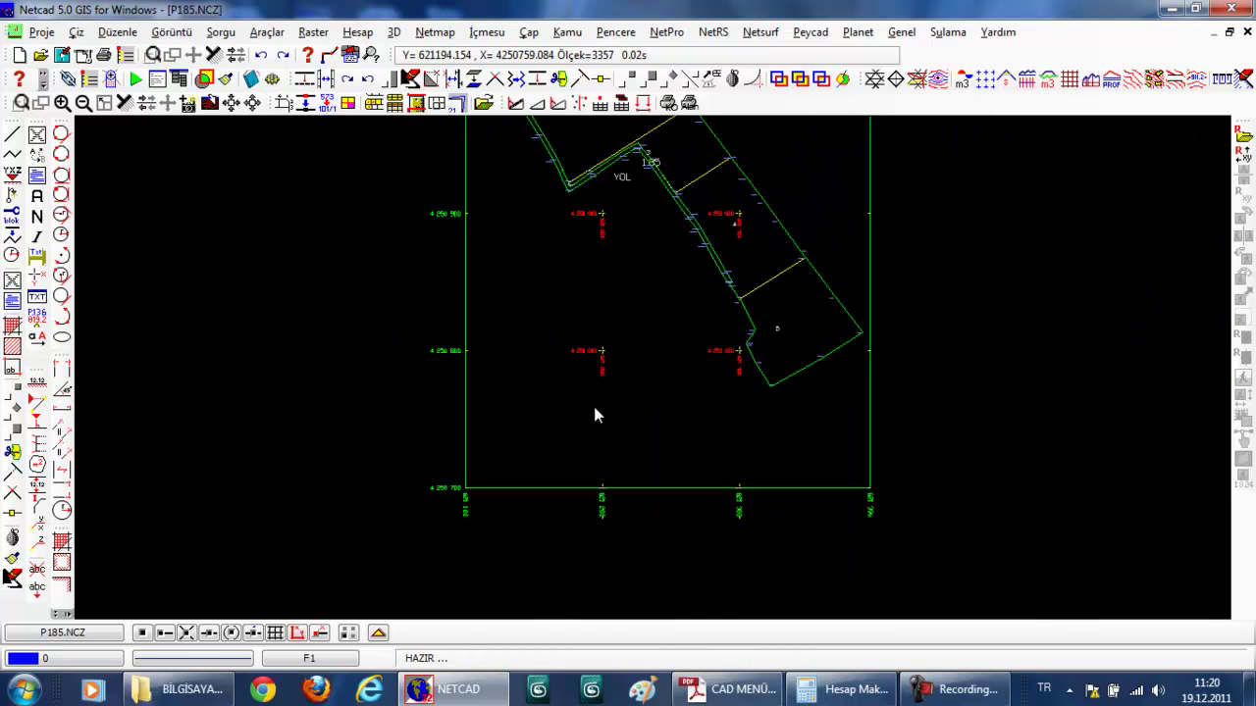
left_click(212, 56)
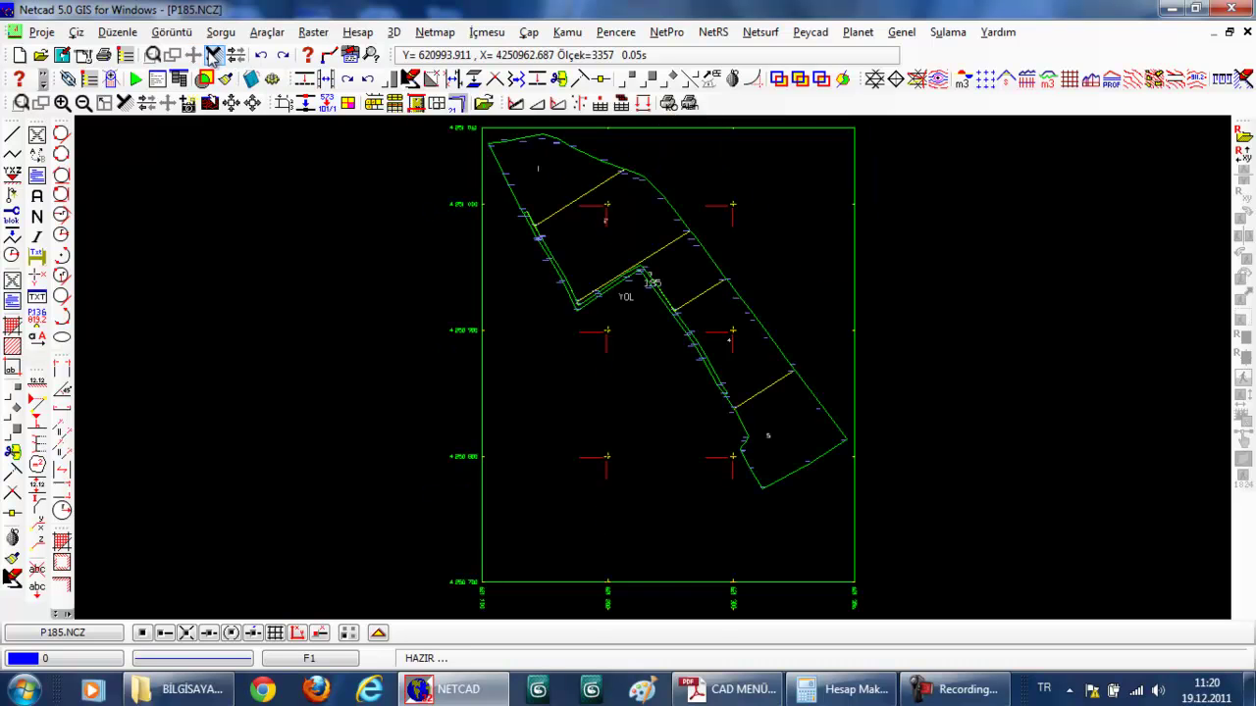